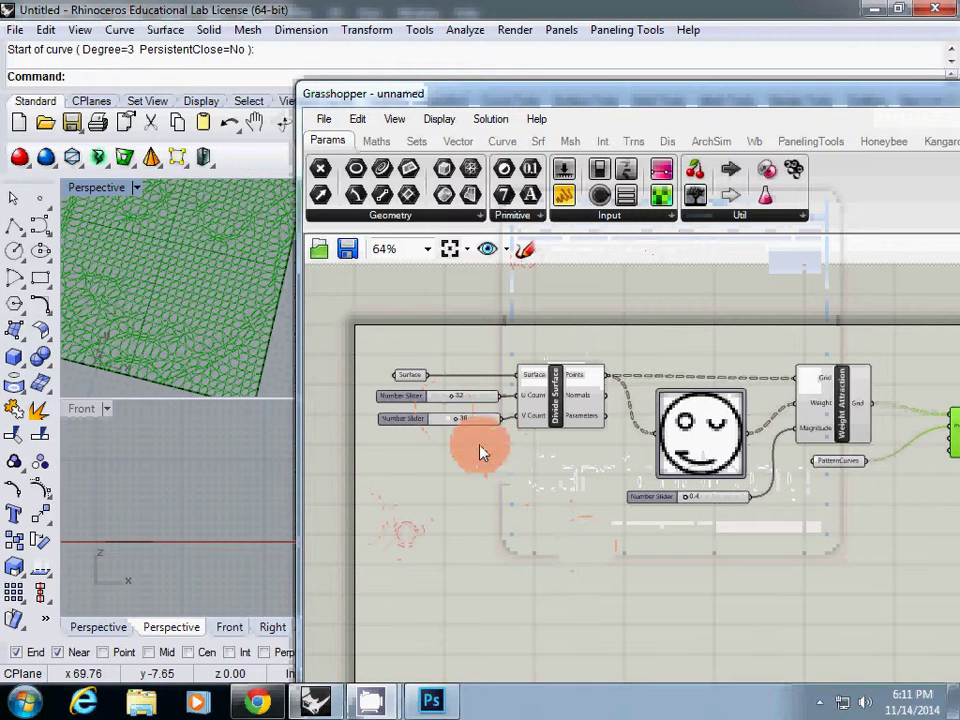
Examine the existing pattern on the surface in the perspective view and the definition that generates it
{"action": "right_click_drag", "start_coordinate": [177, 325], "coordinate": [171, 302]}
{"action": "scroll", "coordinate": [171, 319], "scroll_direction": "up", "scroll_amount": 4}
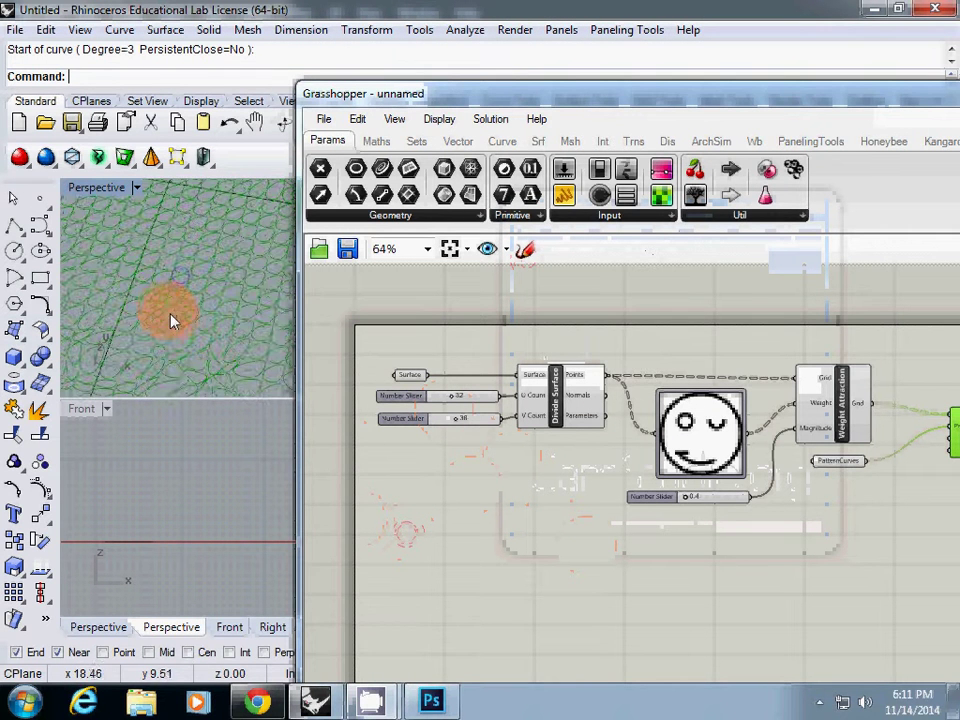
{"action": "scroll", "coordinate": [172, 322], "scroll_direction": "down", "scroll_amount": 3}
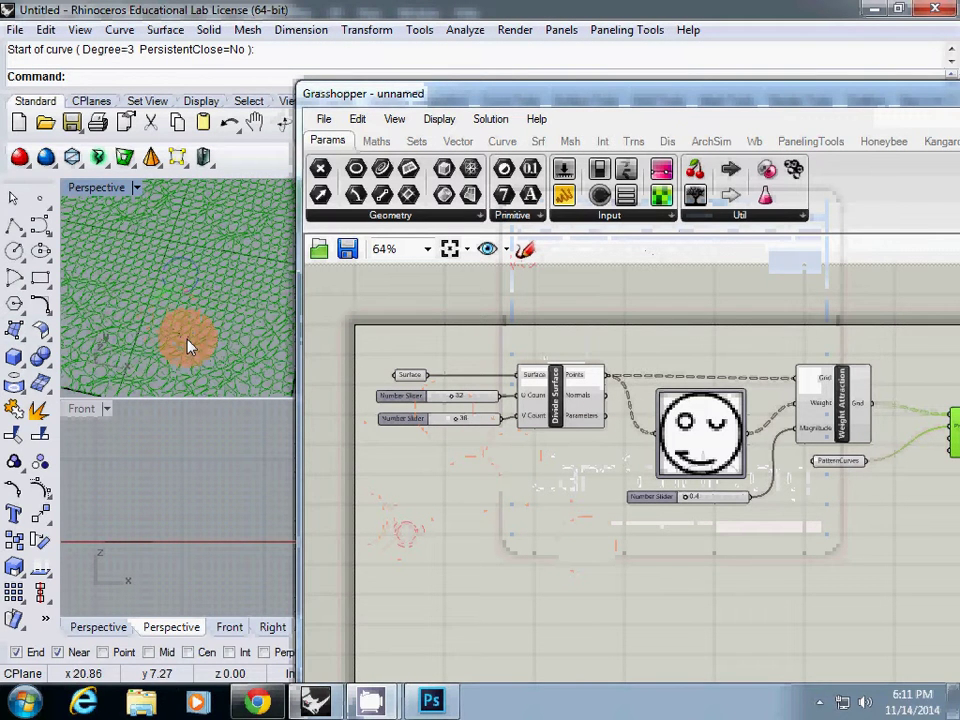
{"action": "right_click_drag", "start_coordinate": [188, 345], "coordinate": [172, 327]}
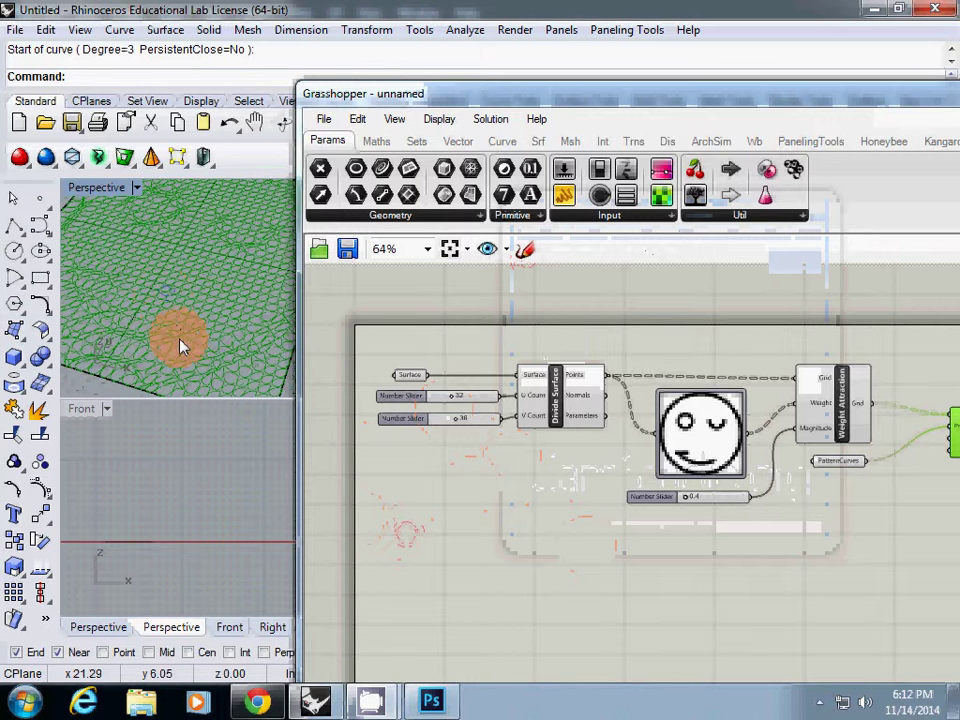
{"action": "left_click", "coordinate": [797, 502]}
{"action": "right_click", "coordinate": [620, 467]}
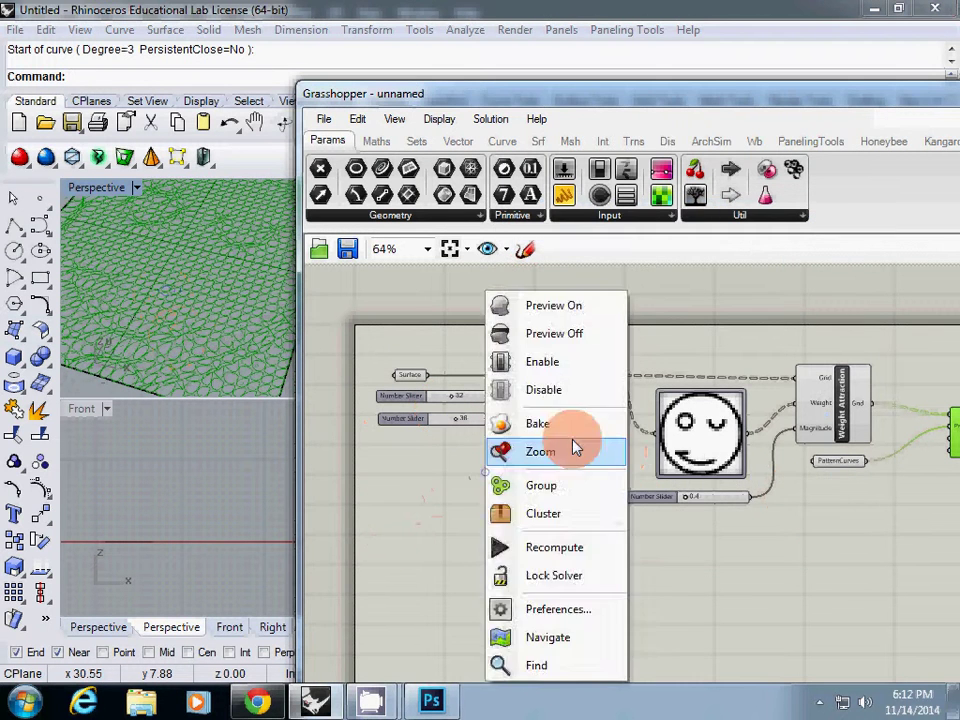
{"action": "left_click", "coordinate": [436, 550]}
{"action": "middle_click", "coordinate": [613, 457]}
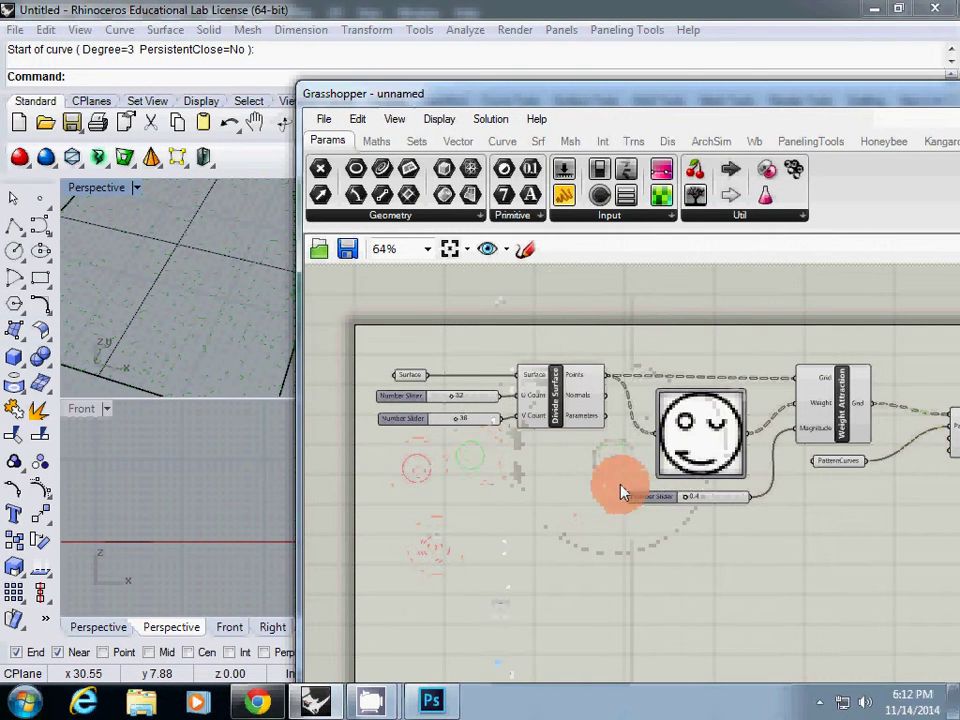
{"action": "scroll", "coordinate": [620, 487], "scroll_direction": "up", "scroll_amount": 3}
{"action": "right_click_drag", "start_coordinate": [609, 462], "coordinate": [553, 486]}
Inspect the previews of the image sampler, Weight Attraction and Morph 2D components over the surface
{"action": "left_click", "coordinate": [151, 300]}
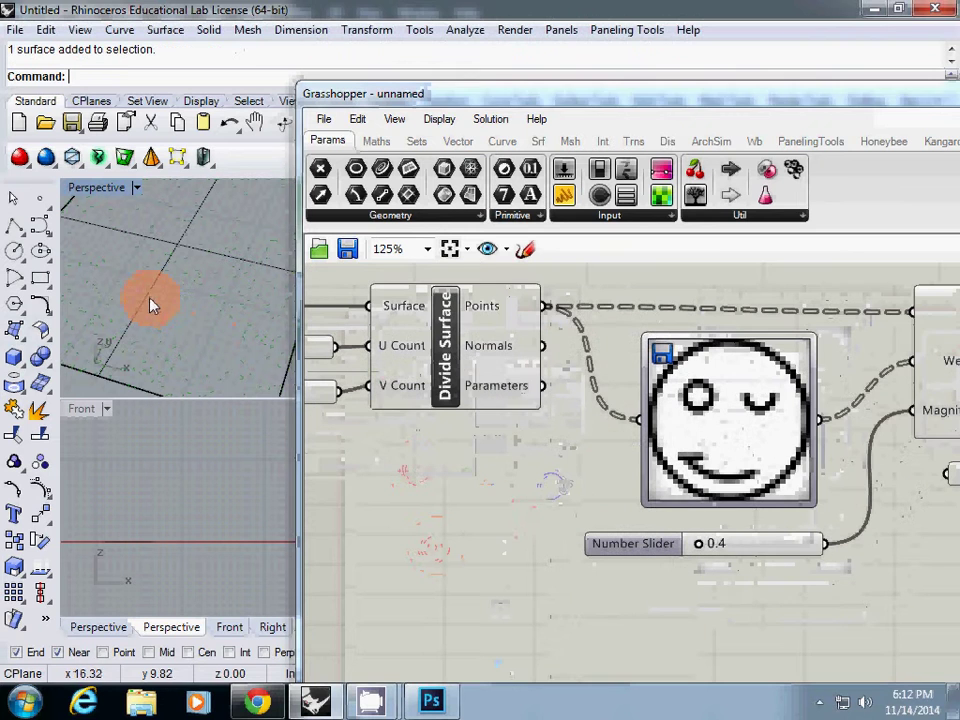
{"action": "left_click", "coordinate": [739, 446]}
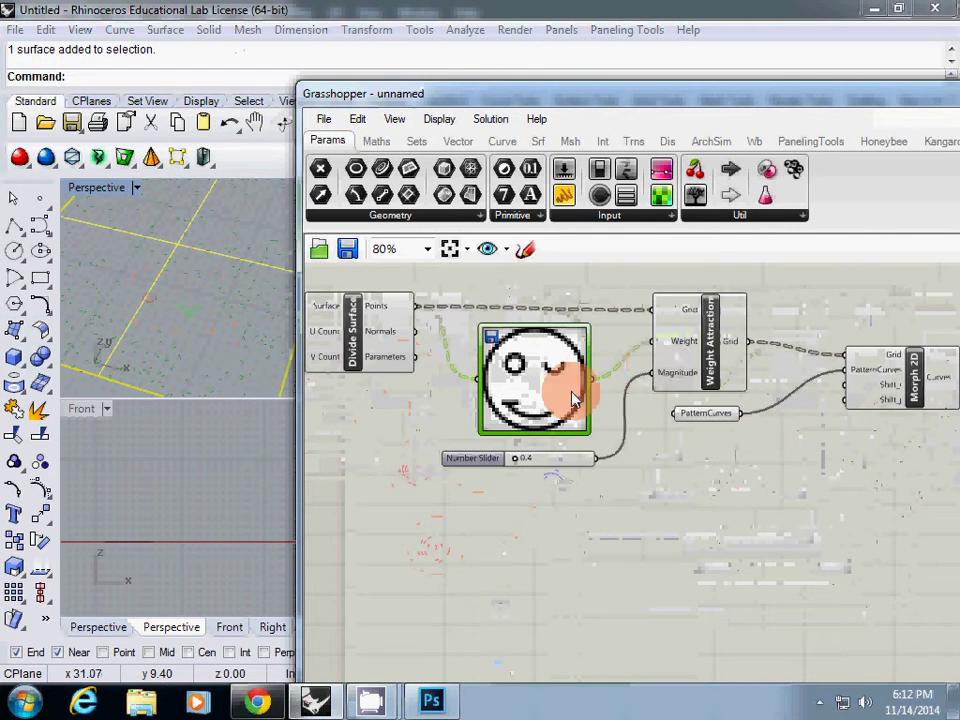
{"action": "left_click", "coordinate": [683, 336]}
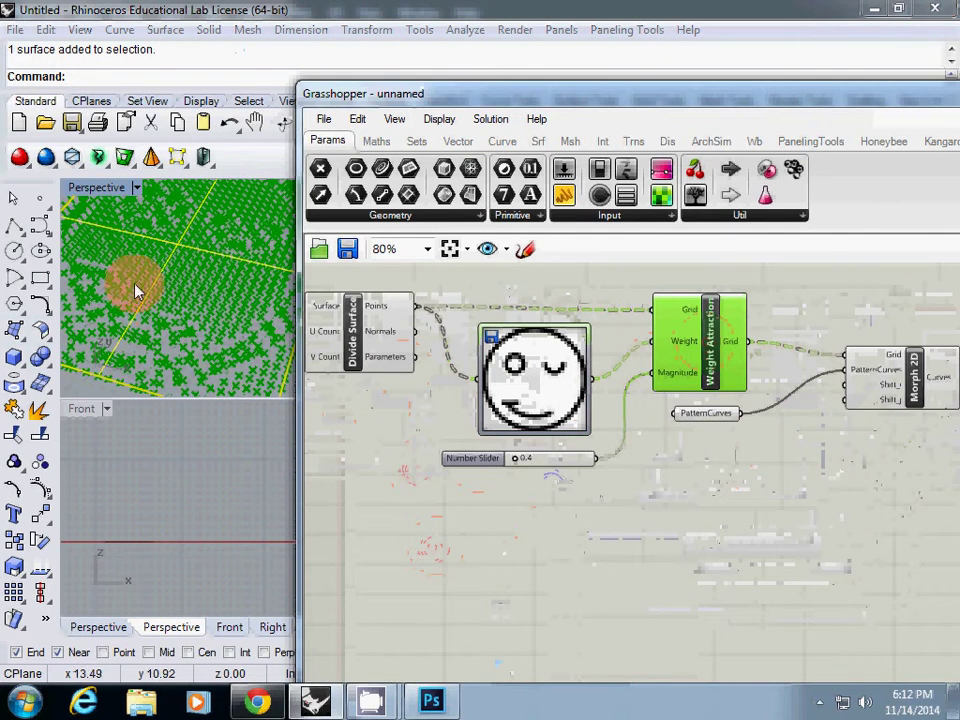
{"action": "right_click_drag", "start_coordinate": [137, 291], "coordinate": [212, 290]}
{"action": "left_click", "coordinate": [922, 400]}
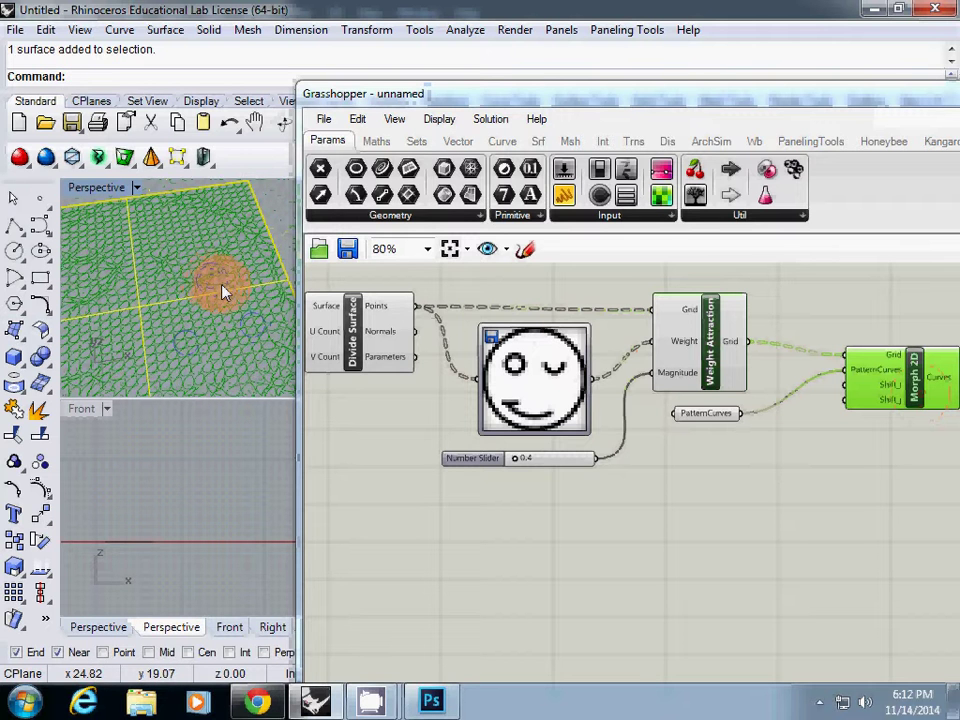
{"action": "right_click_drag", "start_coordinate": [228, 292], "coordinate": [199, 279]}
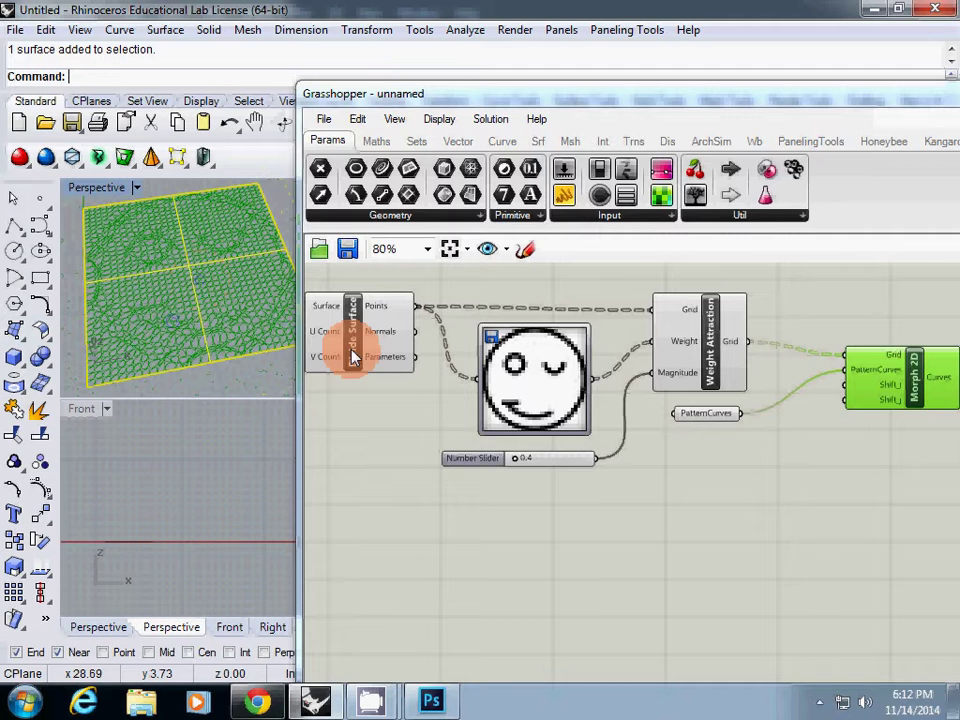
Delete all components of the existing Grasshopper definition along with the selected surface in Rhino
{"action": "left_click", "coordinate": [387, 461]}
{"action": "scroll", "coordinate": [395, 459], "scroll_direction": "down", "scroll_amount": 4}
{"action": "right_click_drag", "start_coordinate": [422, 454], "coordinate": [534, 461]}
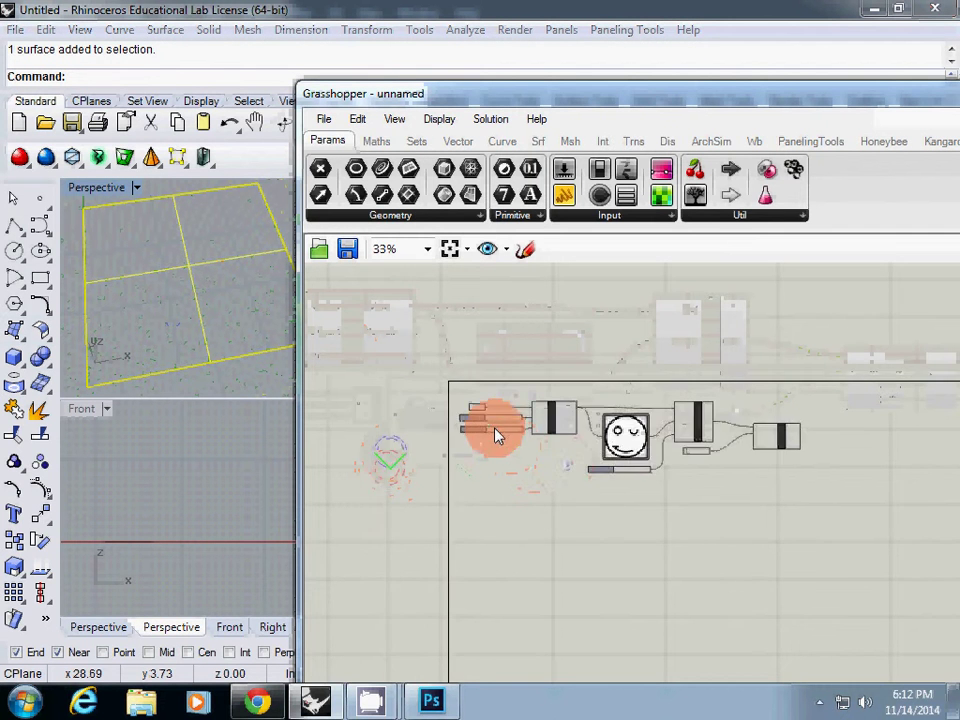
{"action": "scroll", "coordinate": [493, 435], "scroll_direction": "up", "scroll_amount": 5}
{"action": "scroll", "coordinate": [396, 358], "scroll_direction": "down", "scroll_amount": 3}
{"action": "left_click_drag", "start_coordinate": [372, 369], "coordinate": [939, 514]}
{"action": "key", "text": "Delete"}
{"action": "key", "text": "Delete"}
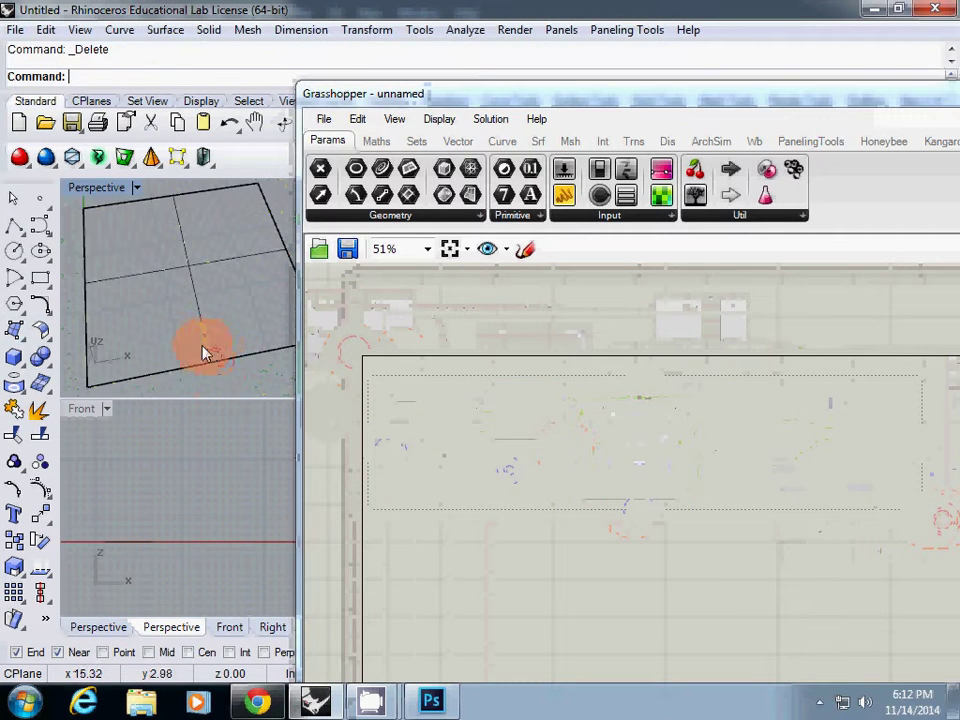
Create a rectangular plane surface in Rhino from the origin with length 32 and width 36
{"action": "right_click_drag", "start_coordinate": [169, 332], "coordinate": [206, 330]}
{"action": "left_click", "coordinate": [27, 334]}
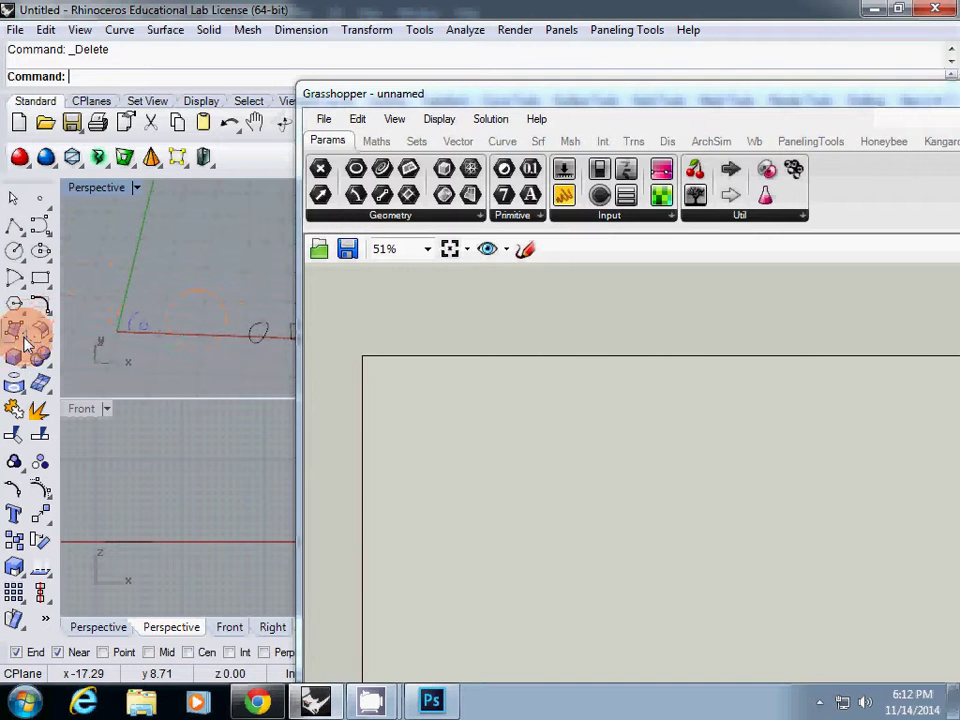
{"action": "left_click", "coordinate": [41, 361]}
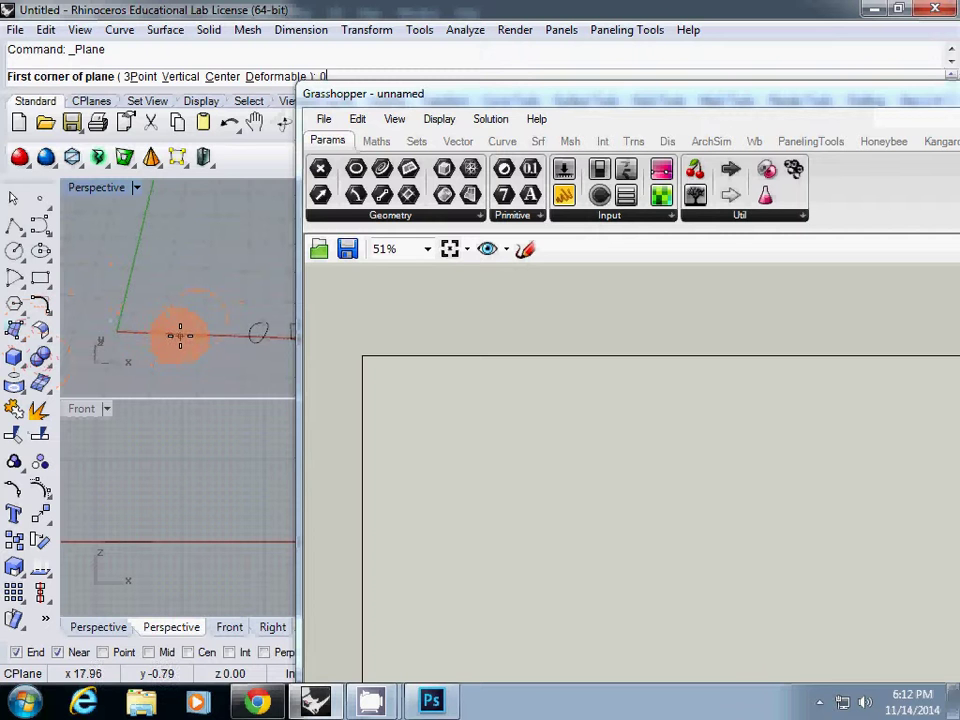
{"action": "type", "text": "0"}
{"action": "key", "text": "Return"}
{"action": "type", "text": "32"}
{"action": "key", "text": "Return"}
{"action": "type", "text": "36"}
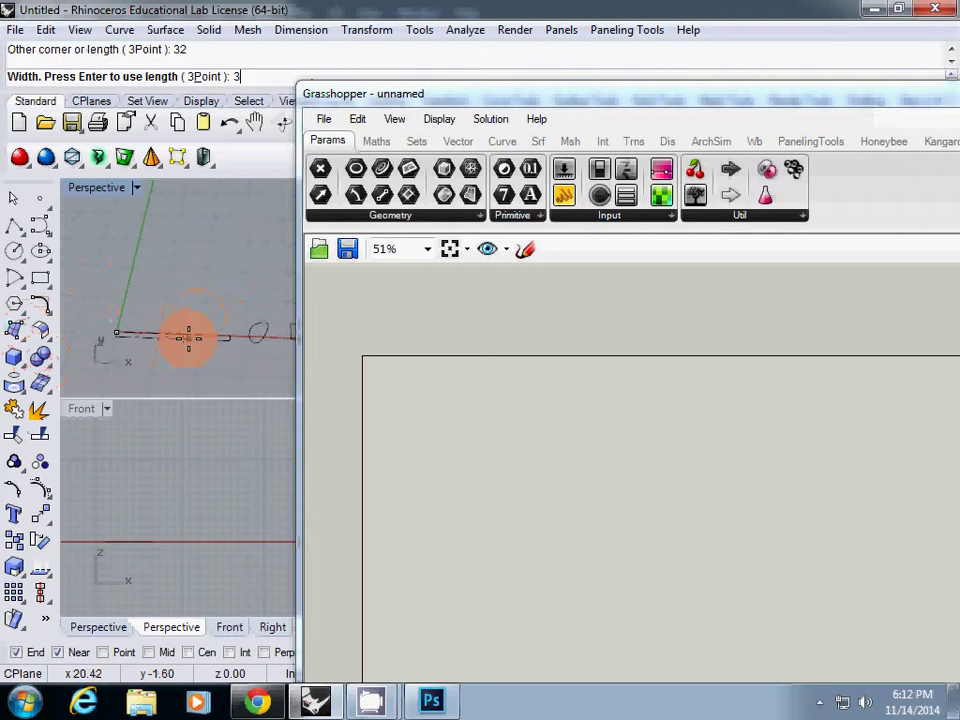
{"action": "key", "text": "Return"}
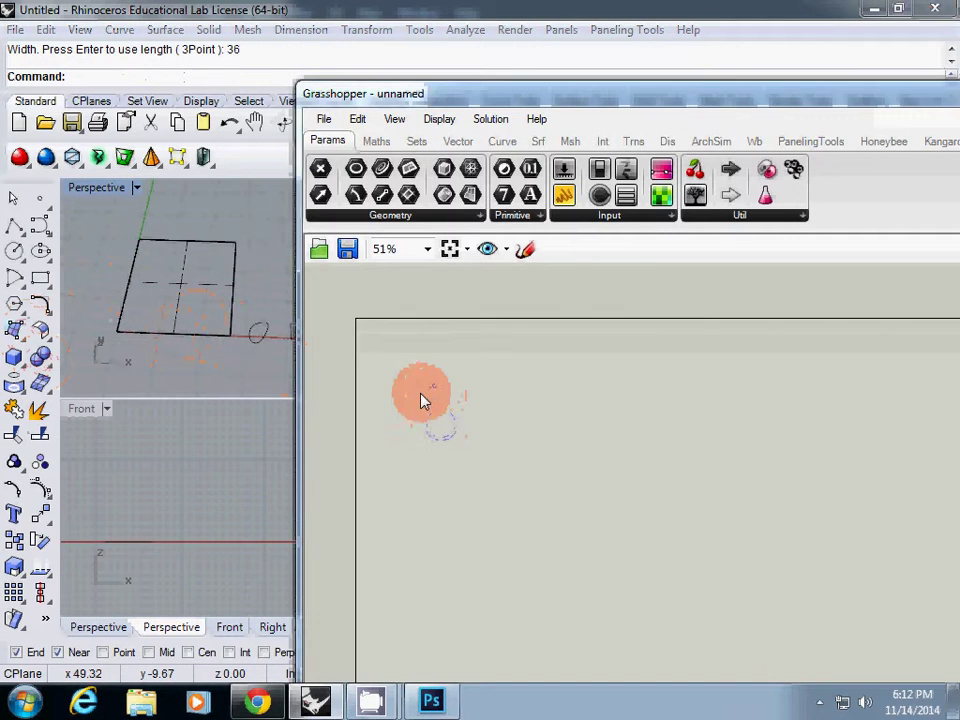
Add a Surface parameter to the Grasshopper canvas and reference the new plane as its one surface
{"action": "scroll", "coordinate": [426, 396], "scroll_direction": "up", "scroll_amount": 4}
{"action": "right_click_drag", "start_coordinate": [420, 381], "coordinate": [615, 458]}
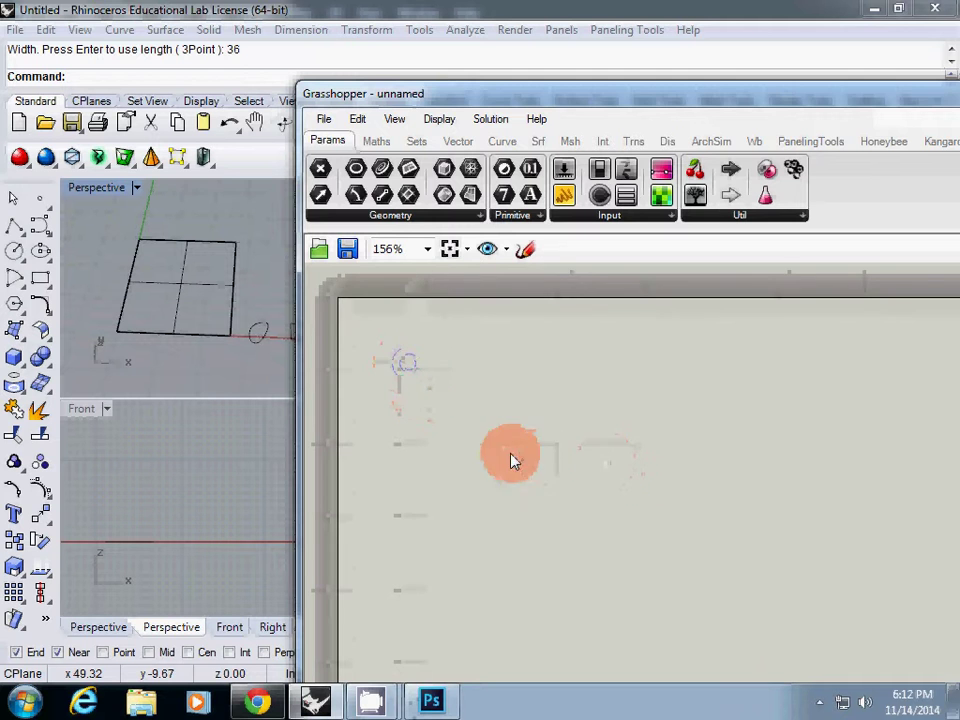
{"action": "double_click", "coordinate": [437, 385]}
{"action": "type", "text": "surface"}
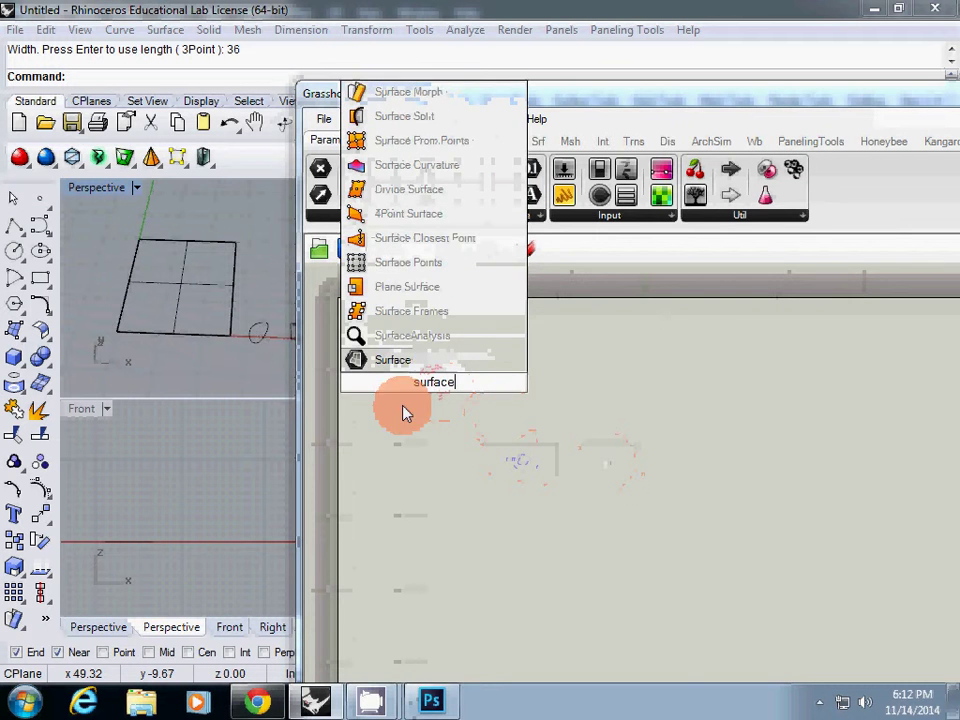
{"action": "key", "text": "Return"}
{"action": "right_click", "coordinate": [437, 381]}
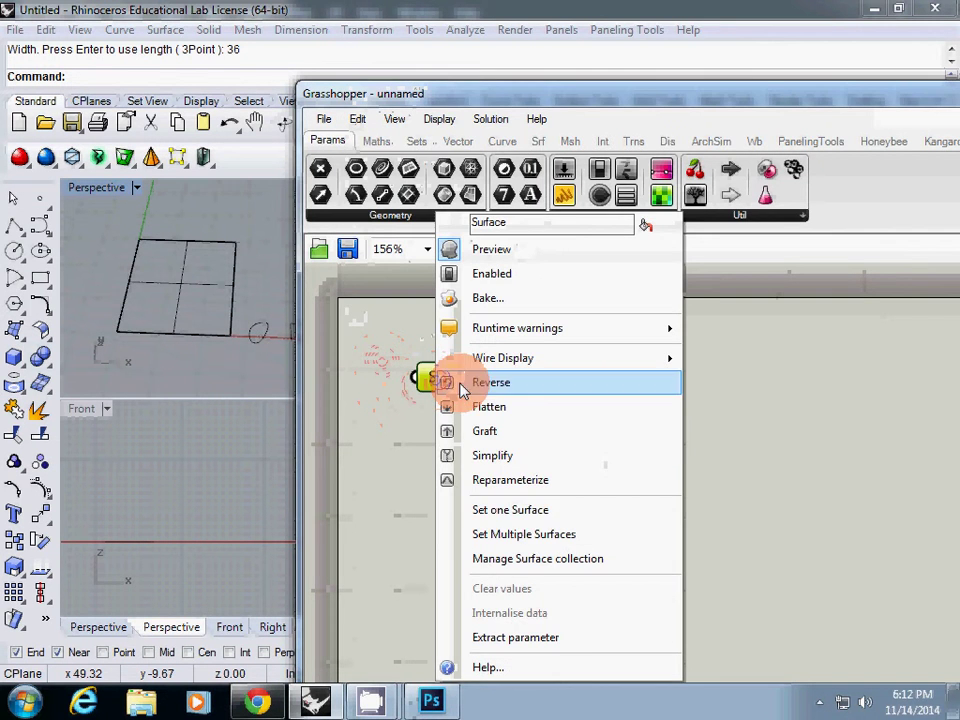
{"action": "left_click", "coordinate": [532, 508]}
{"action": "left_click", "coordinate": [225, 312]}
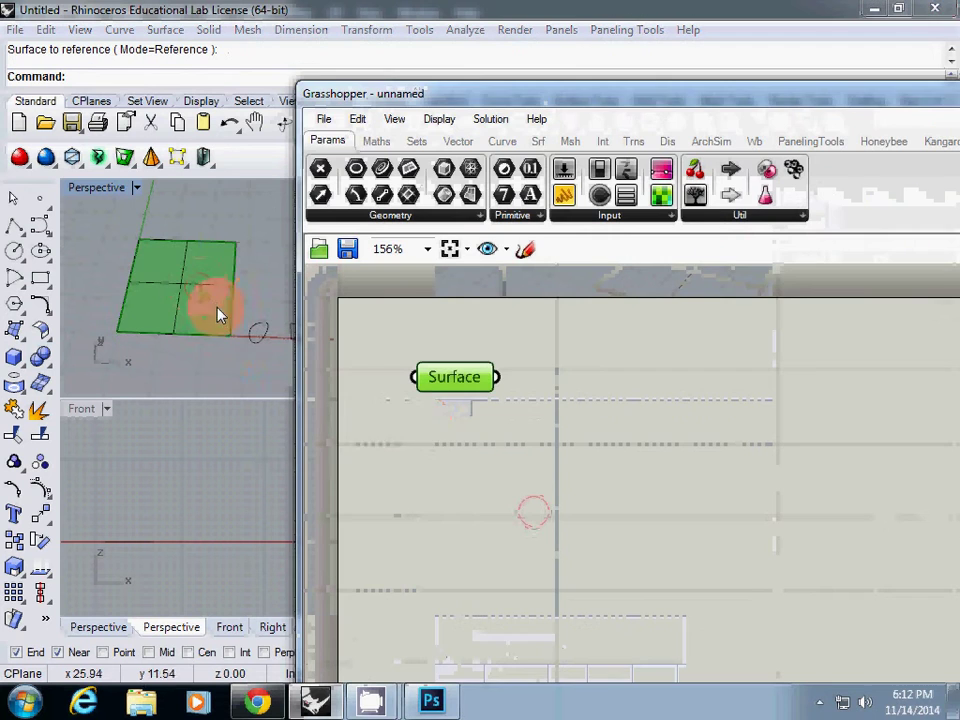
Delete the two small leftover curves beside the plane in the perspective view
{"action": "right_click_drag", "start_coordinate": [257, 354], "coordinate": [207, 323]}
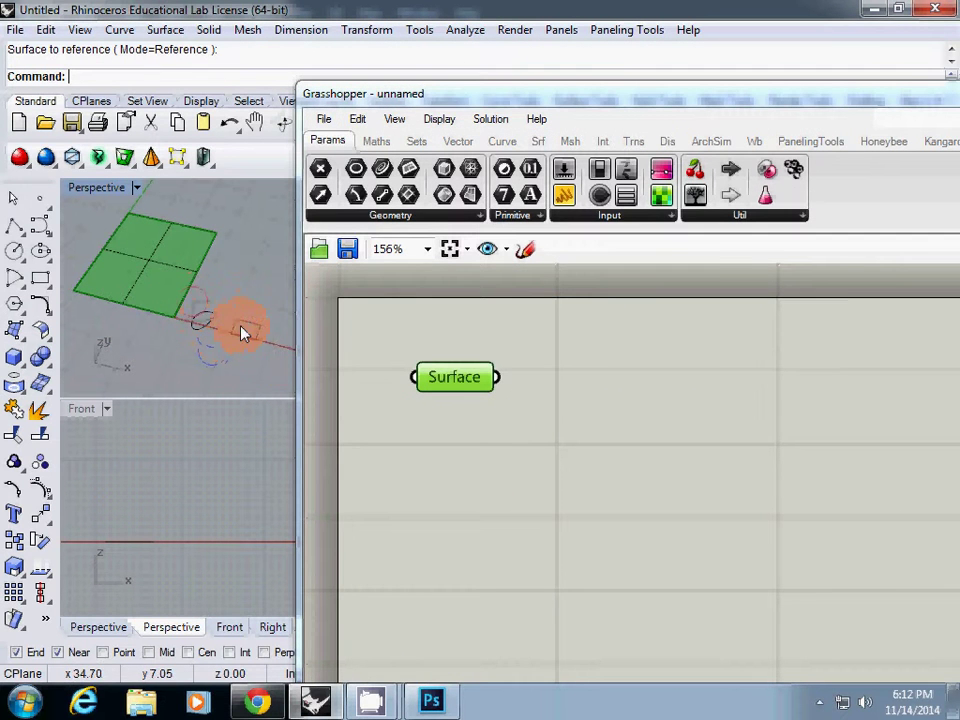
{"action": "left_click", "coordinate": [244, 330]}
{"action": "key", "text": "Delete"}
{"action": "left_click", "coordinate": [210, 328]}
{"action": "key", "text": "Delete"}
Add a Divide Surface component, feed the Surface parameter into its Surface input and place it farther from the parameter
{"action": "left_click", "coordinate": [403, 414]}
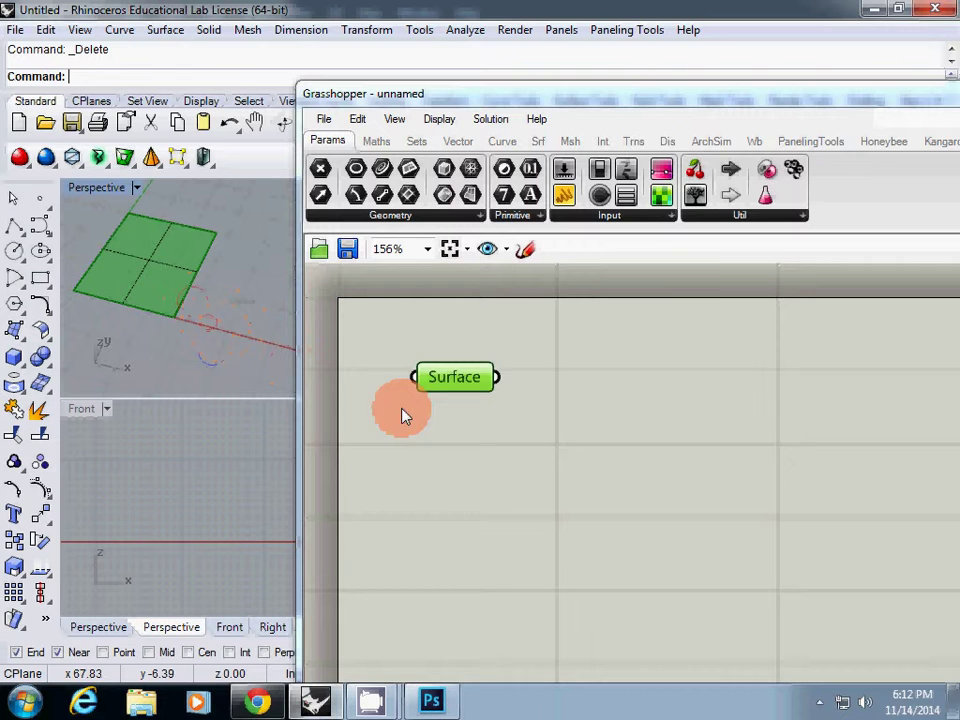
{"action": "right_click", "coordinate": [441, 443]}
{"action": "left_click", "coordinate": [587, 435]}
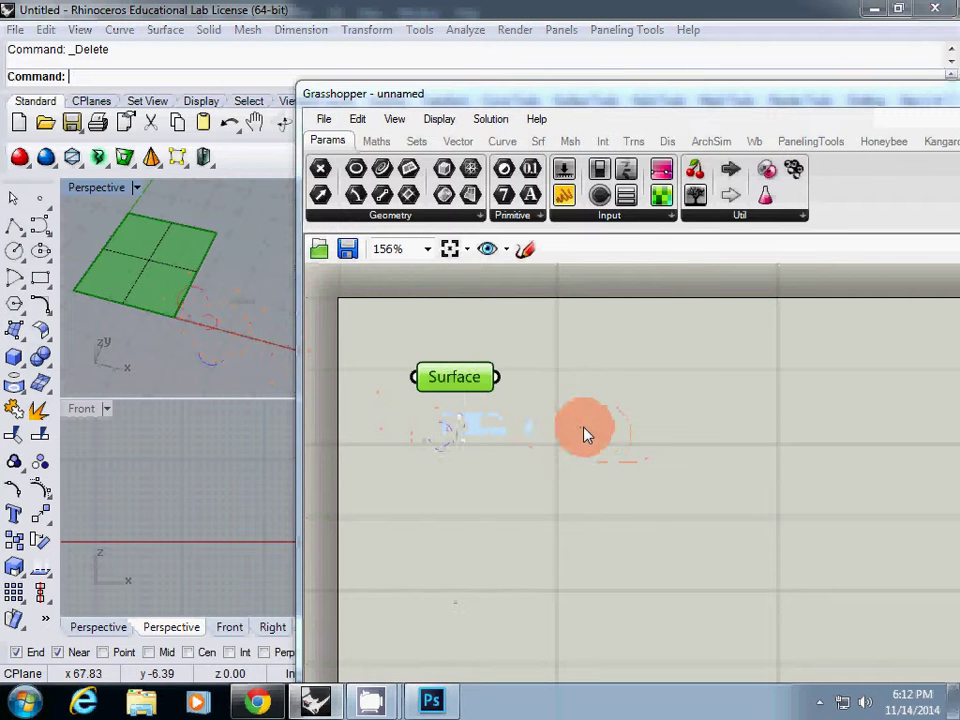
{"action": "double_click", "coordinate": [630, 416]}
{"action": "type", "text": "d"}
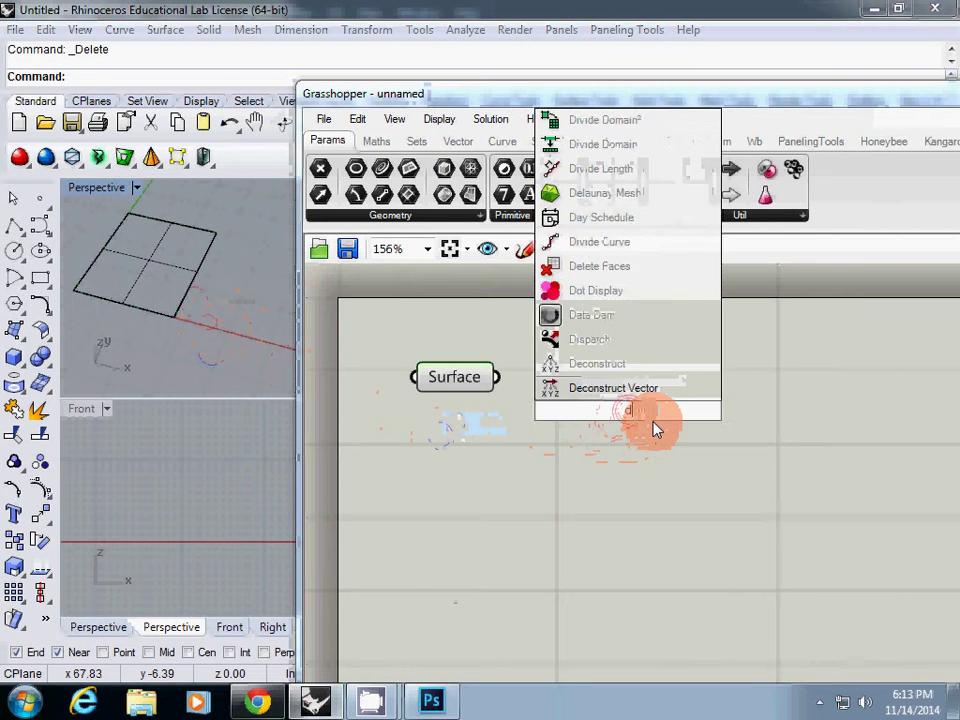
{"action": "type", "text": "ivide s"}
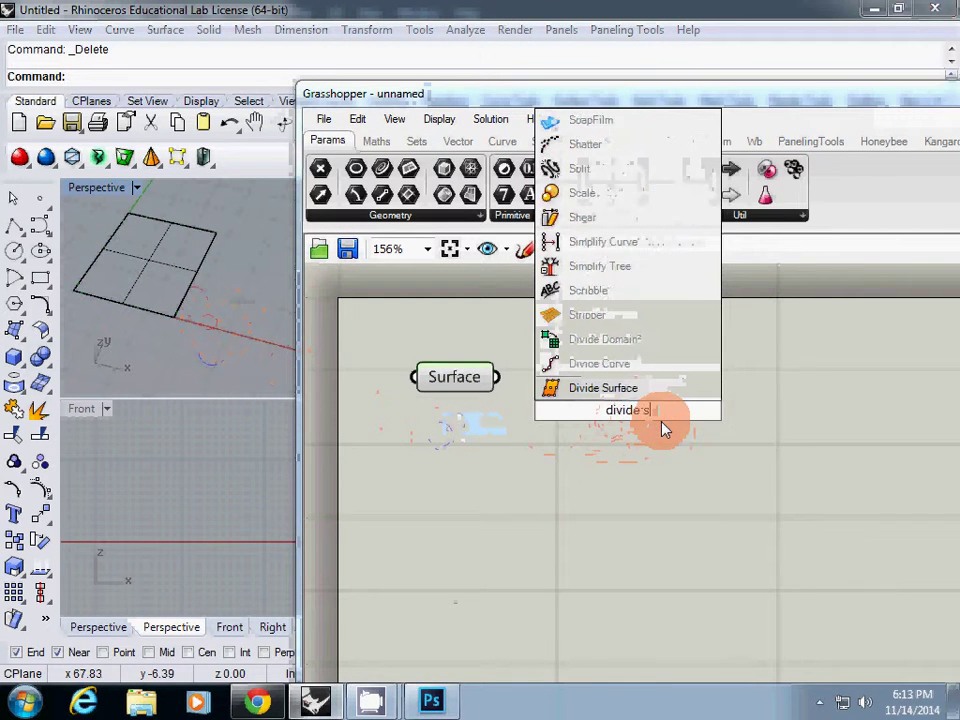
{"action": "left_click", "coordinate": [618, 404]}
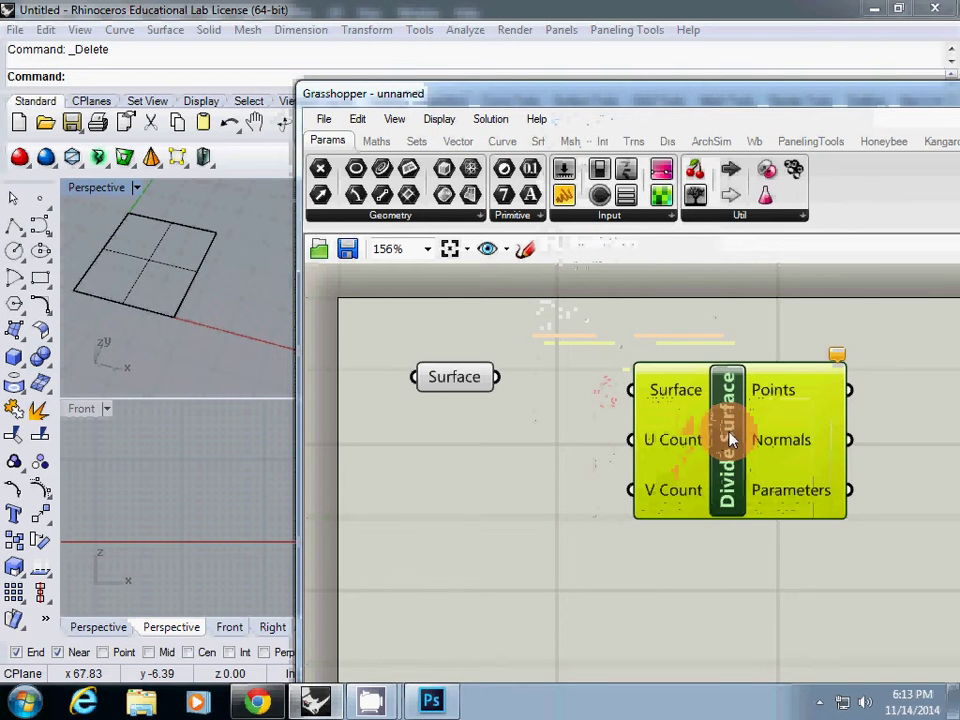
{"action": "left_click_drag", "start_coordinate": [507, 386], "coordinate": [637, 383]}
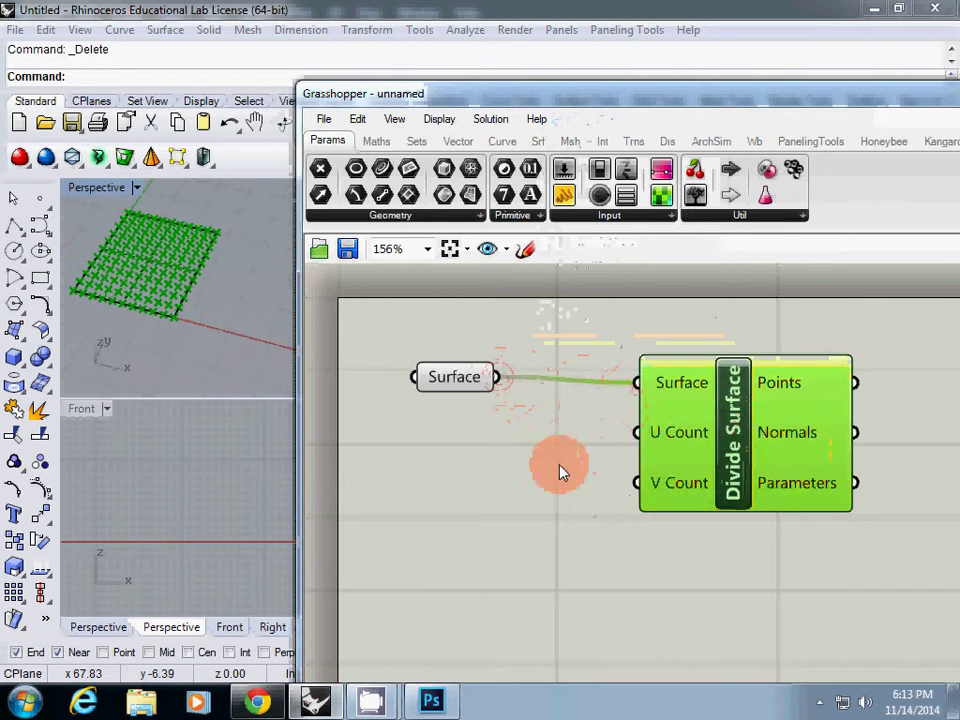
{"action": "left_click_drag", "start_coordinate": [741, 477], "coordinate": [808, 473]}
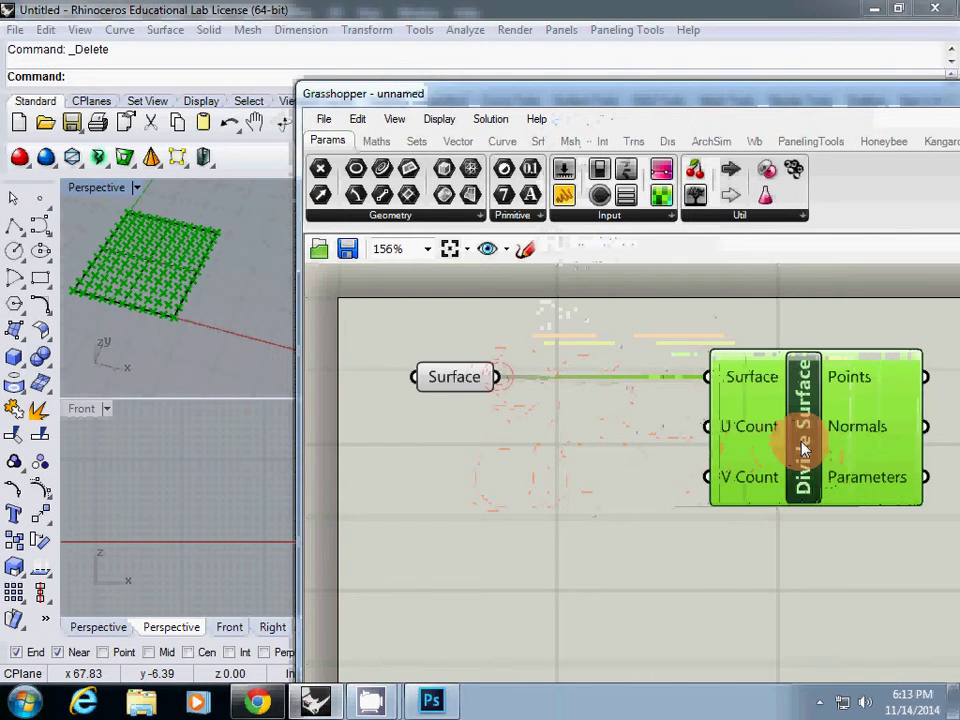
Add a number slider with value 32 and connect it to the U Count input of Divide Surface
{"action": "left_click", "coordinate": [454, 490]}
{"action": "double_click", "coordinate": [474, 485]}
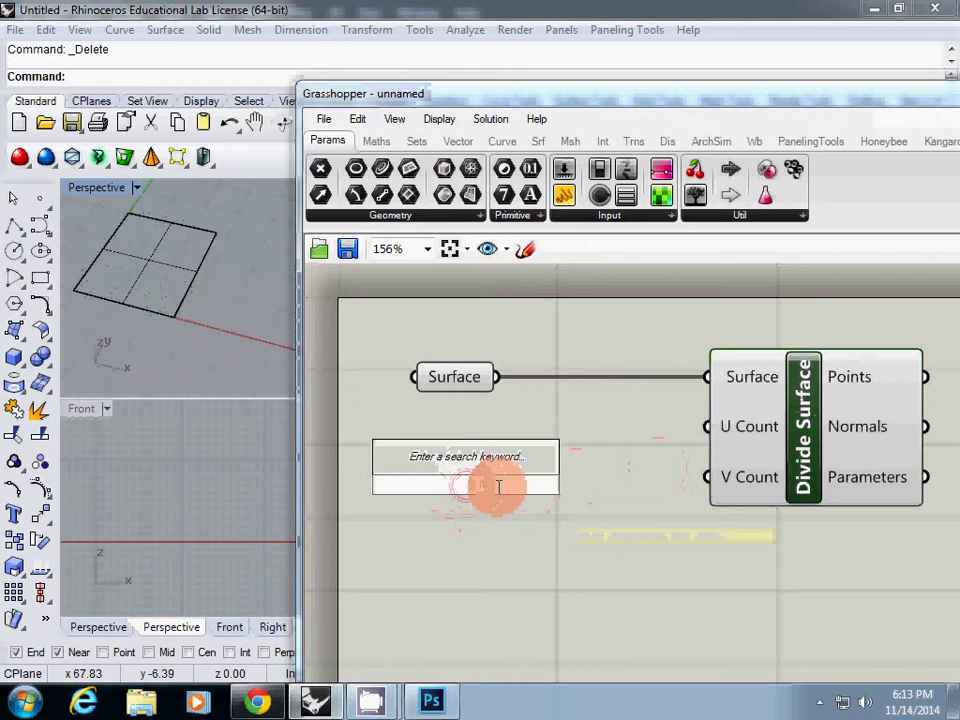
{"action": "type", "text": "32"}
{"action": "key", "text": "Return"}
{"action": "left_click_drag", "start_coordinate": [585, 495], "coordinate": [716, 427]}
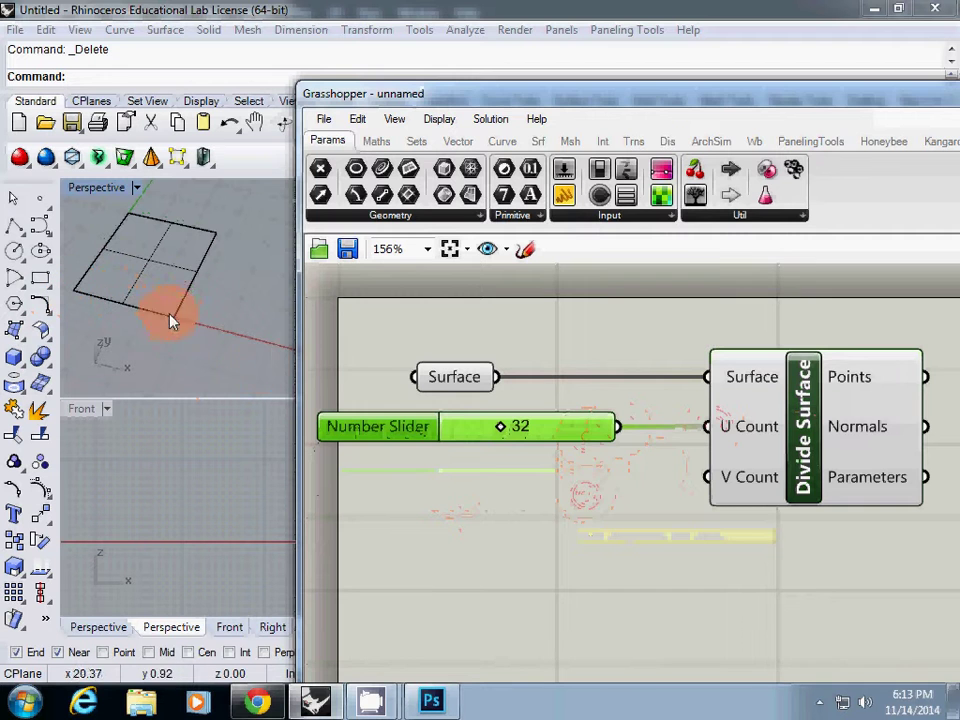
Add a number slider with value 36 and connect it to the V Count input of Divide Surface
{"action": "left_click", "coordinate": [490, 510]}
{"action": "double_click", "coordinate": [500, 510]}
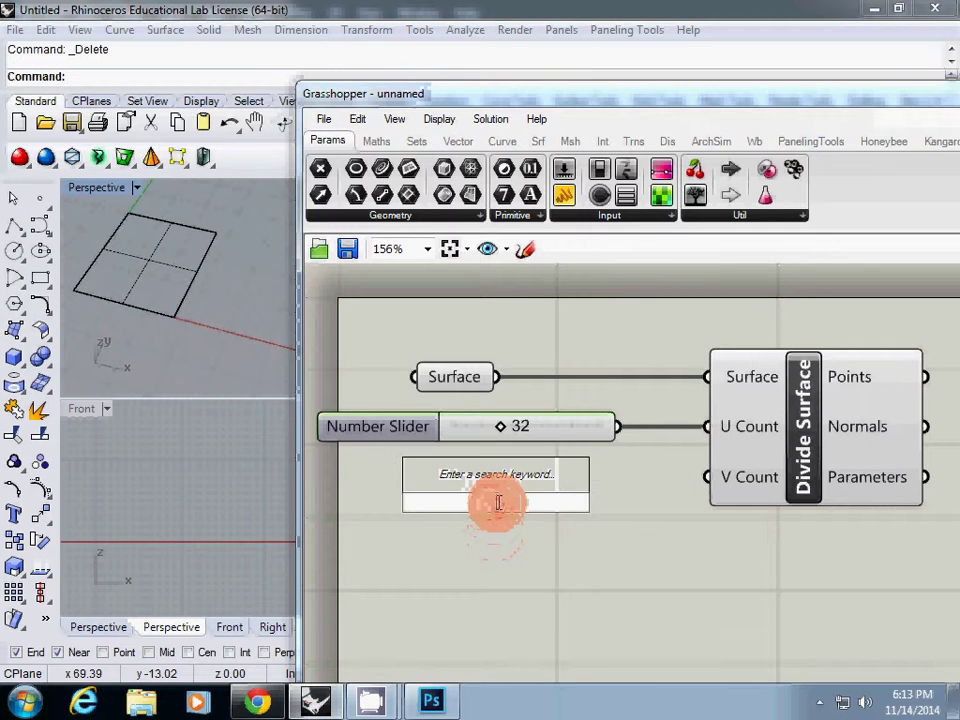
{"action": "type", "text": "36"}
{"action": "key", "text": "Return"}
{"action": "left_click_drag", "start_coordinate": [644, 508], "coordinate": [607, 479]}
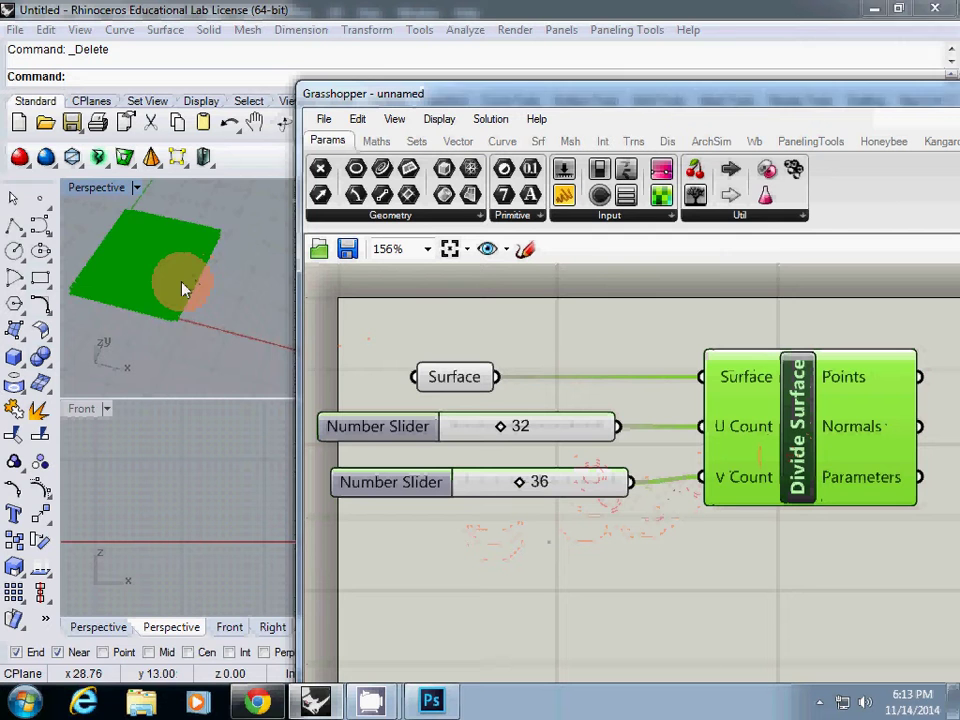
{"action": "scroll", "coordinate": [178, 300], "scroll_direction": "up", "scroll_amount": 3}
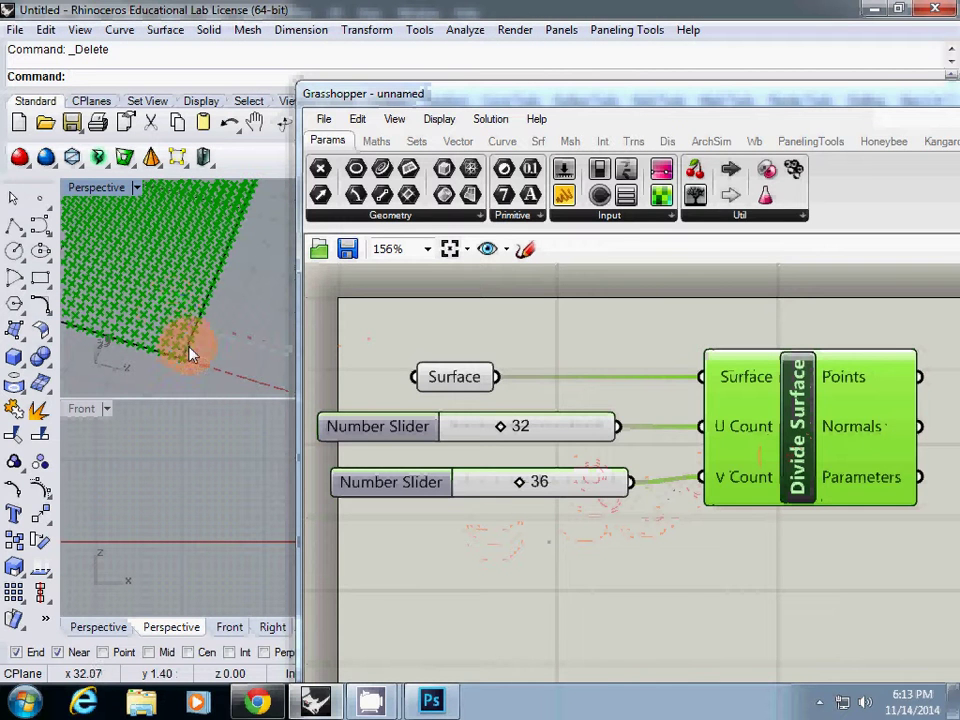
{"action": "right_click_drag", "start_coordinate": [690, 554], "coordinate": [557, 499]}
{"action": "scroll", "coordinate": [634, 521], "scroll_direction": "down", "scroll_amount": 3}
{"action": "right_click", "coordinate": [548, 484]}
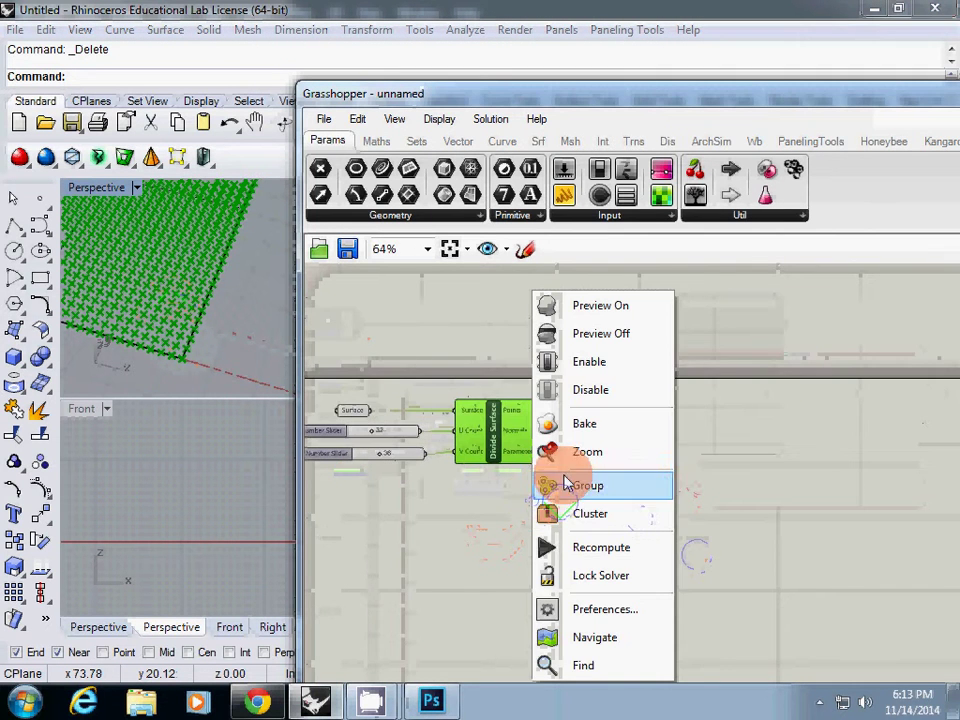
{"action": "right_click_drag", "start_coordinate": [406, 525], "coordinate": [396, 527]}
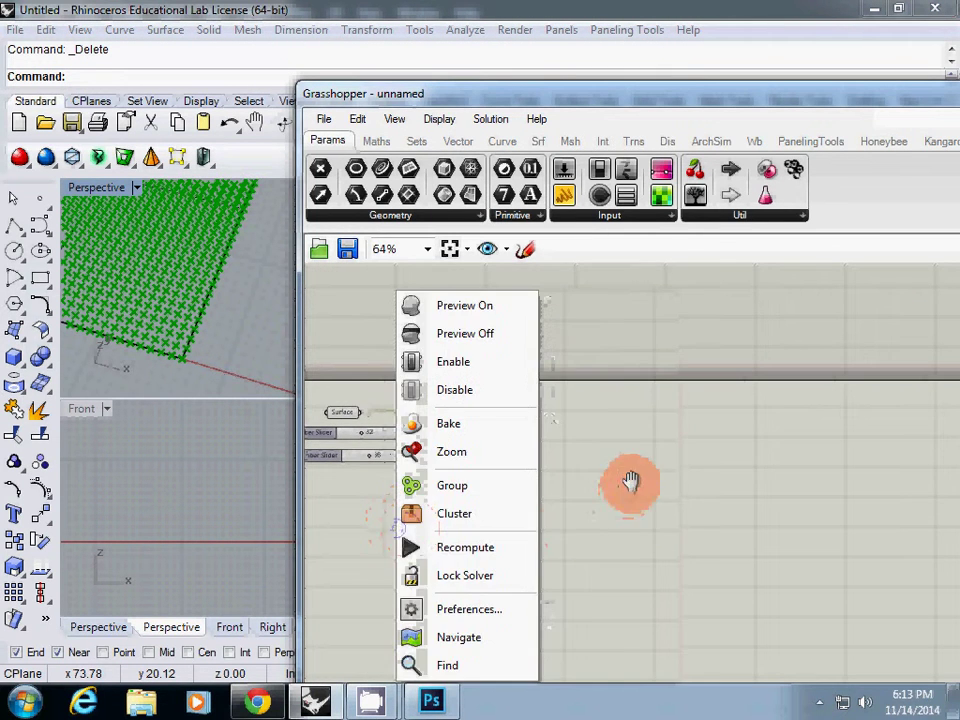
Add an Image Sampler component to the canvas and place it beyond the Divide Surface outputs
{"action": "right_click", "coordinate": [630, 484]}
{"action": "scroll", "coordinate": [589, 476], "scroll_direction": "up", "scroll_amount": 4}
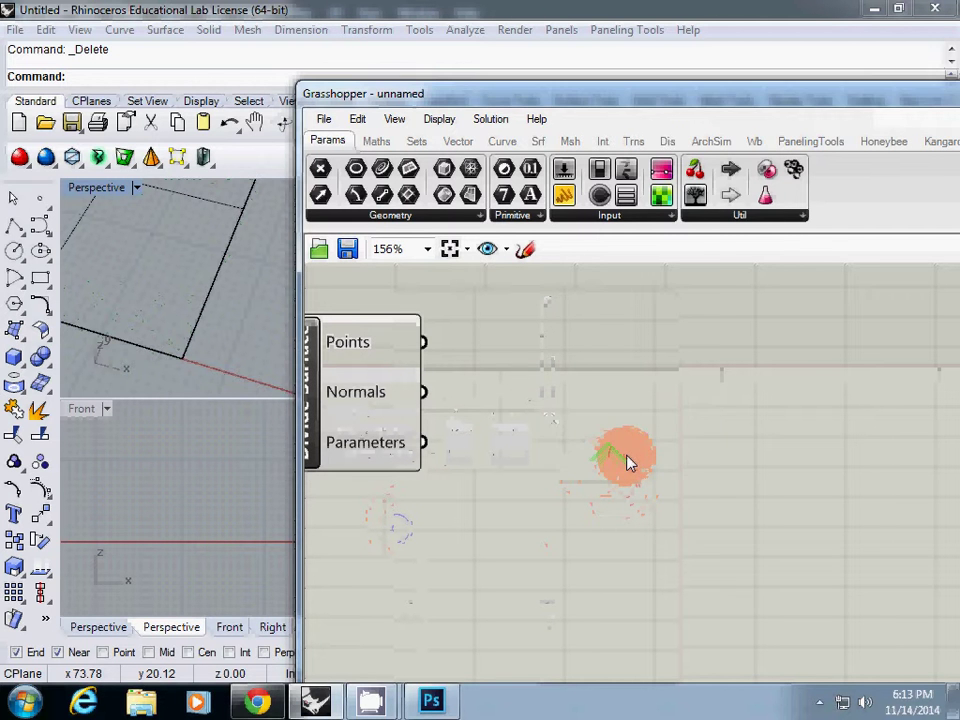
{"action": "double_click", "coordinate": [628, 462]}
{"action": "type", "text": "image"}
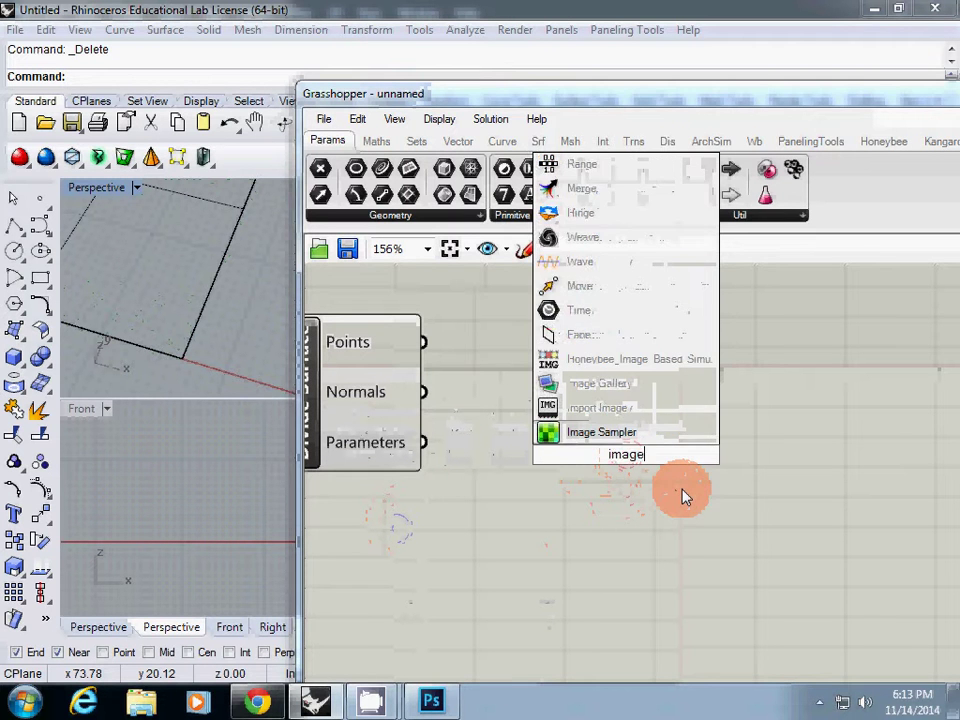
{"action": "left_click", "coordinate": [621, 436]}
{"action": "left_click_drag", "start_coordinate": [617, 472], "coordinate": [668, 460]}
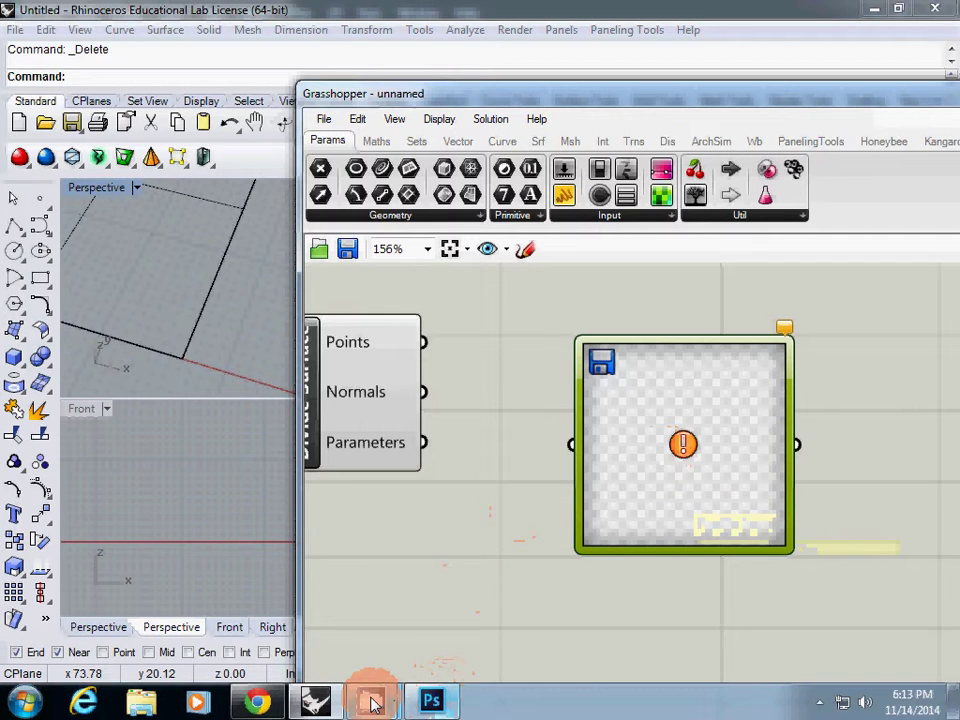
Switch to Photoshop to work on the smile.png image
{"action": "mouse_move", "coordinate": [370, 702]}
{"action": "mouse_move", "coordinate": [305, 707]}
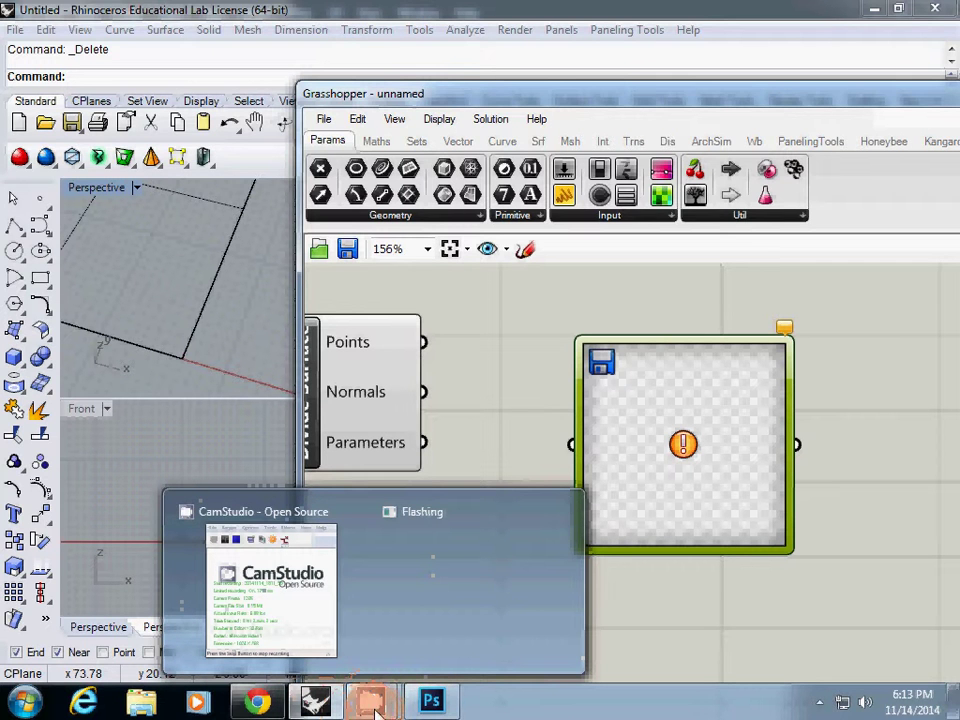
{"action": "mouse_move", "coordinate": [553, 568]}
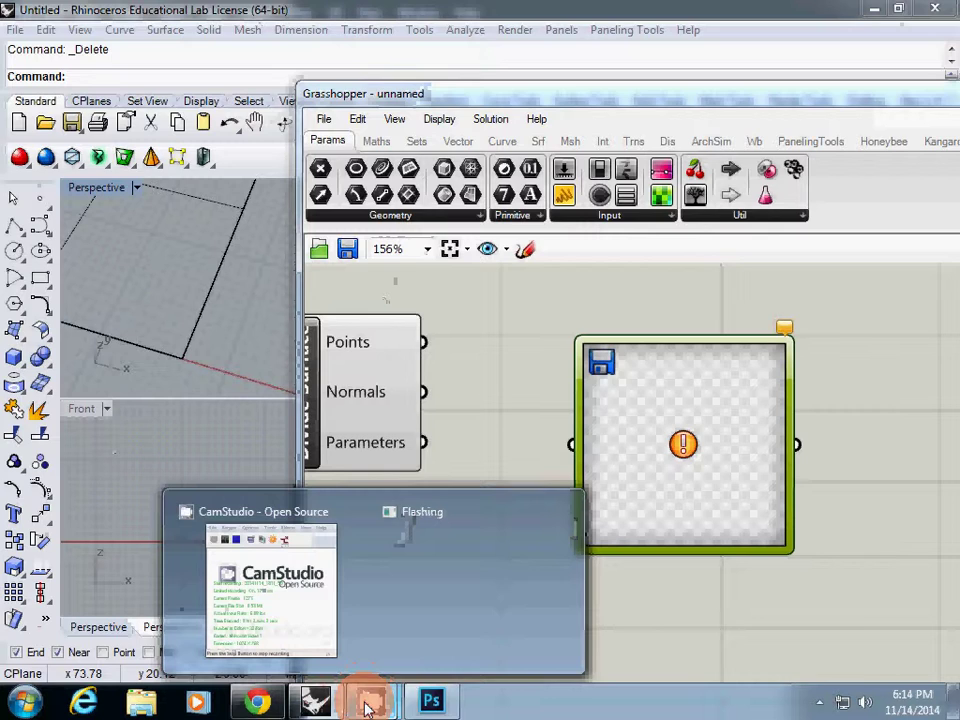
{"action": "left_click", "coordinate": [430, 701]}
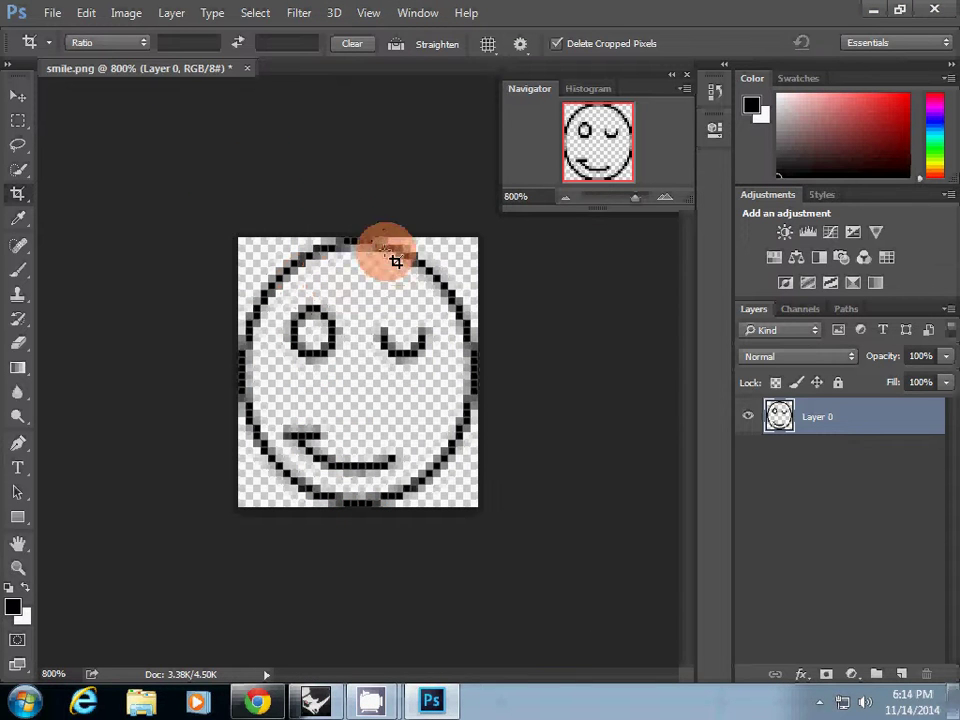
{"action": "left_click", "coordinate": [50, 14]}
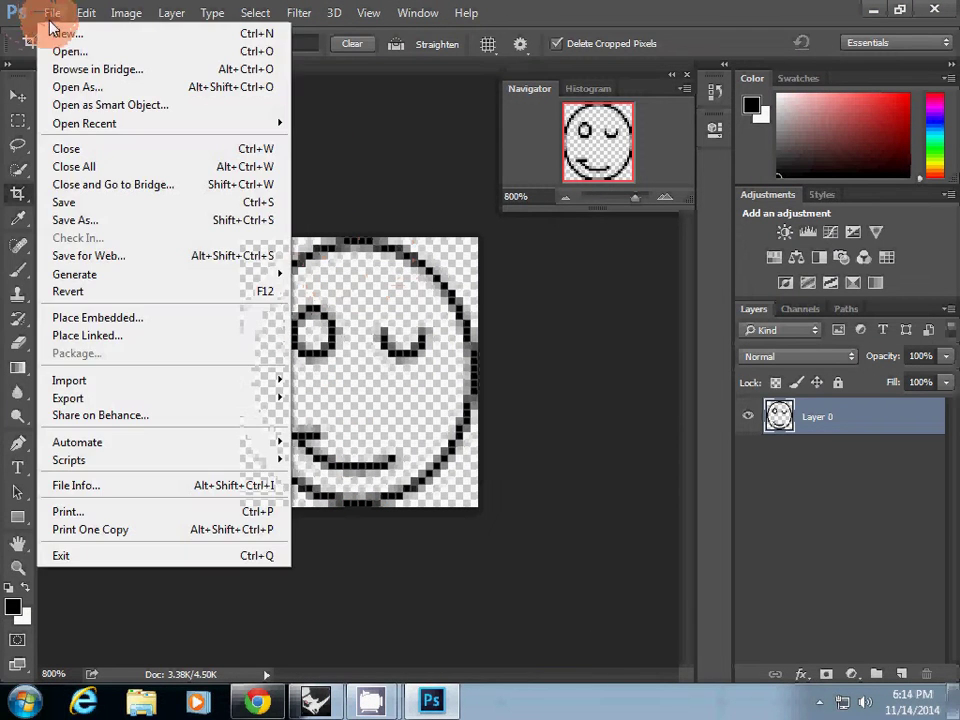
{"action": "mouse_move", "coordinate": [144, 125]}
{"action": "left_click", "coordinate": [364, 123]}
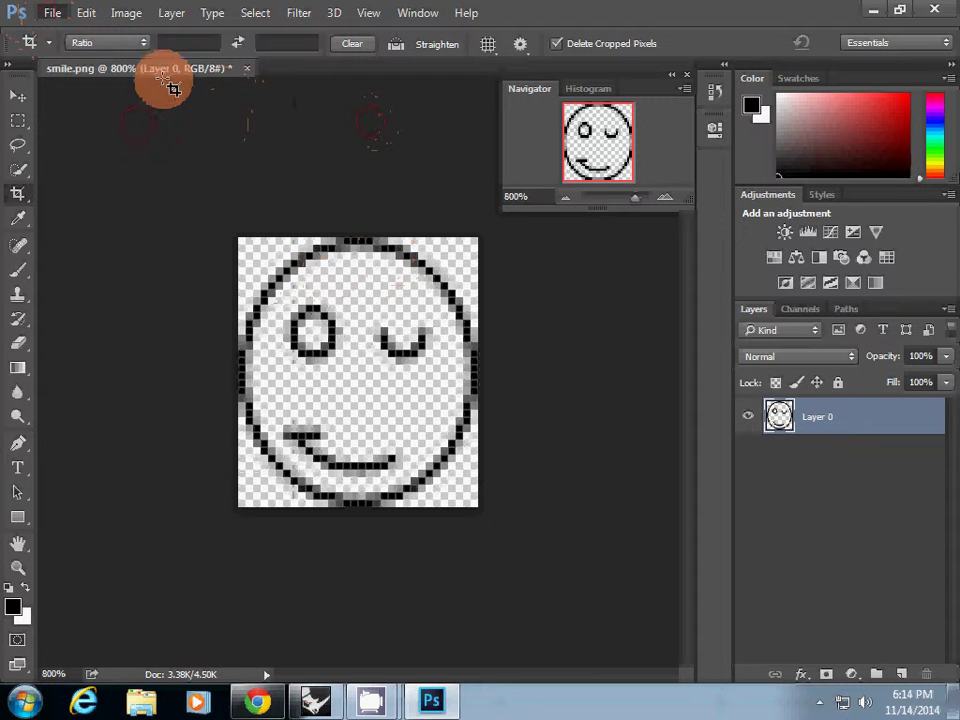
Check the current image size of smile.png, leaving it as it is
{"action": "left_click", "coordinate": [126, 13]}
{"action": "left_click", "coordinate": [171, 146]}
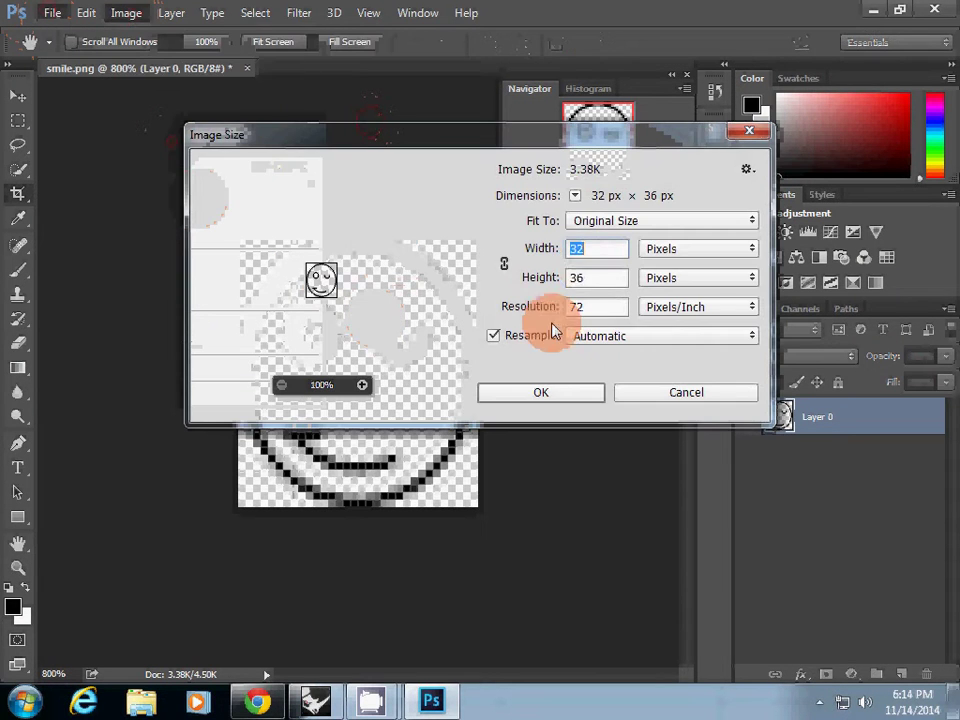
{"action": "left_click", "coordinate": [645, 392]}
{"action": "key", "text": "c"}
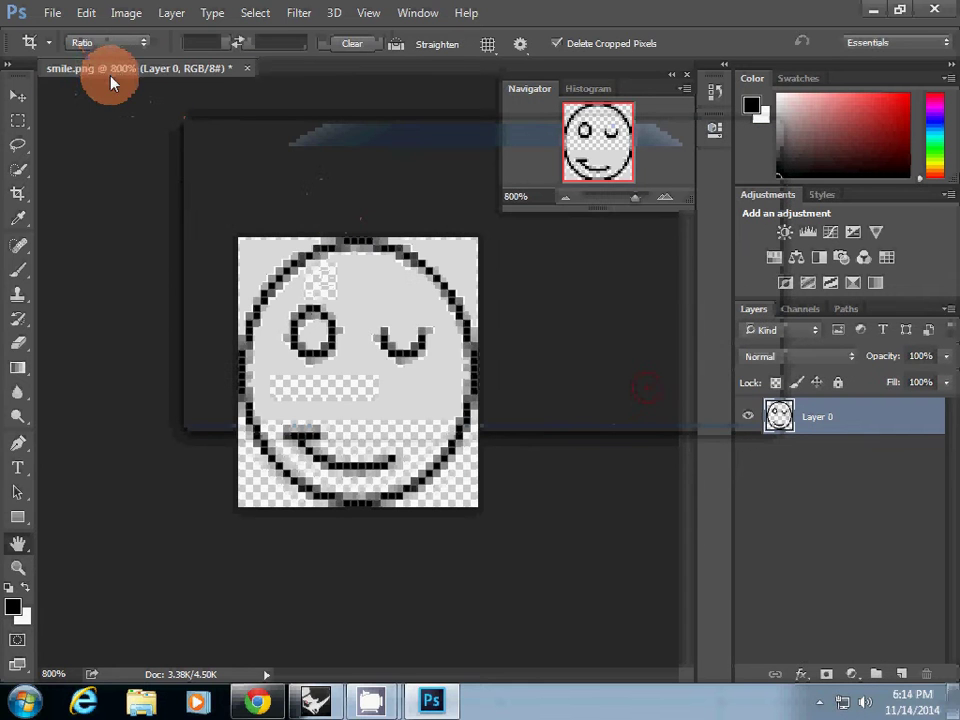
Open the smile PNG image from the desktop
{"action": "left_click", "coordinate": [45, 13]}
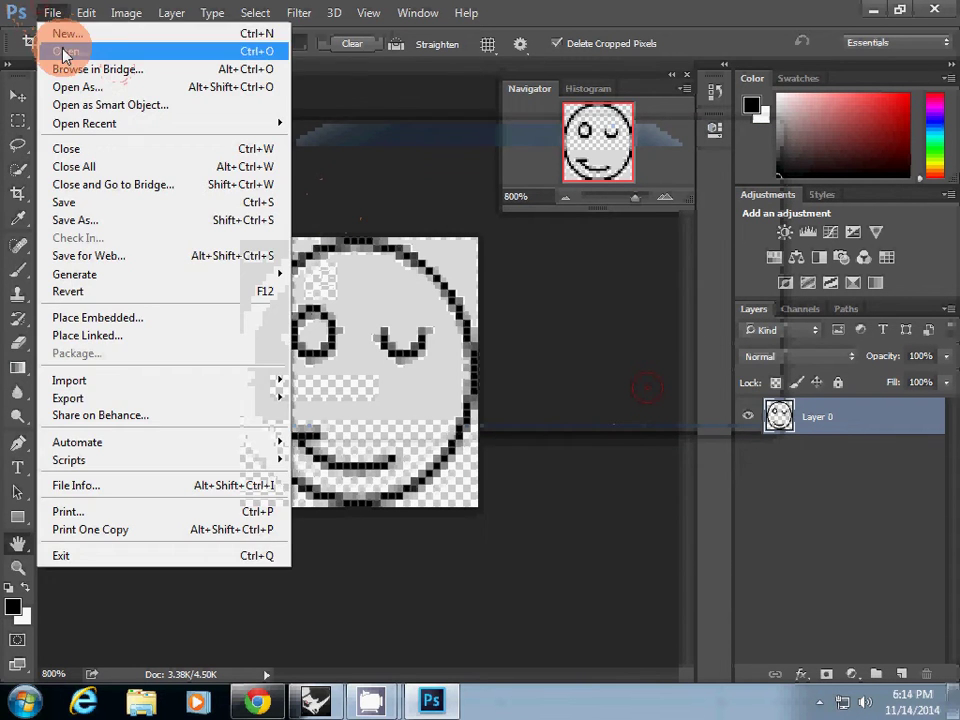
{"action": "left_click", "coordinate": [50, 45]}
{"action": "left_click_drag", "start_coordinate": [777, 178], "coordinate": [761, 456]}
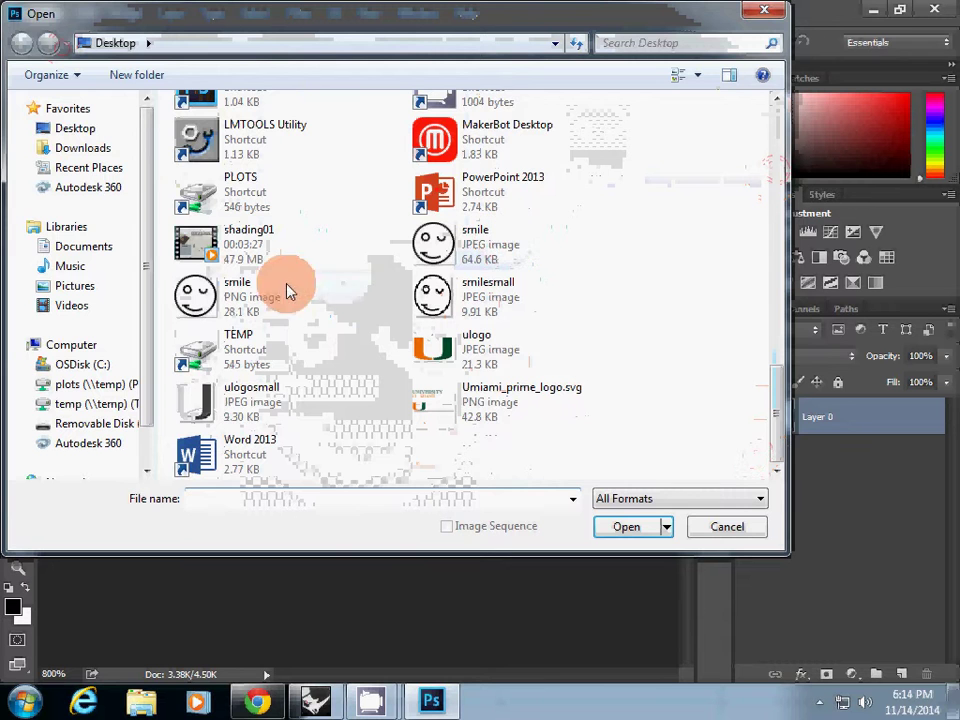
{"action": "left_click", "coordinate": [240, 292]}
{"action": "left_click", "coordinate": [628, 526]}
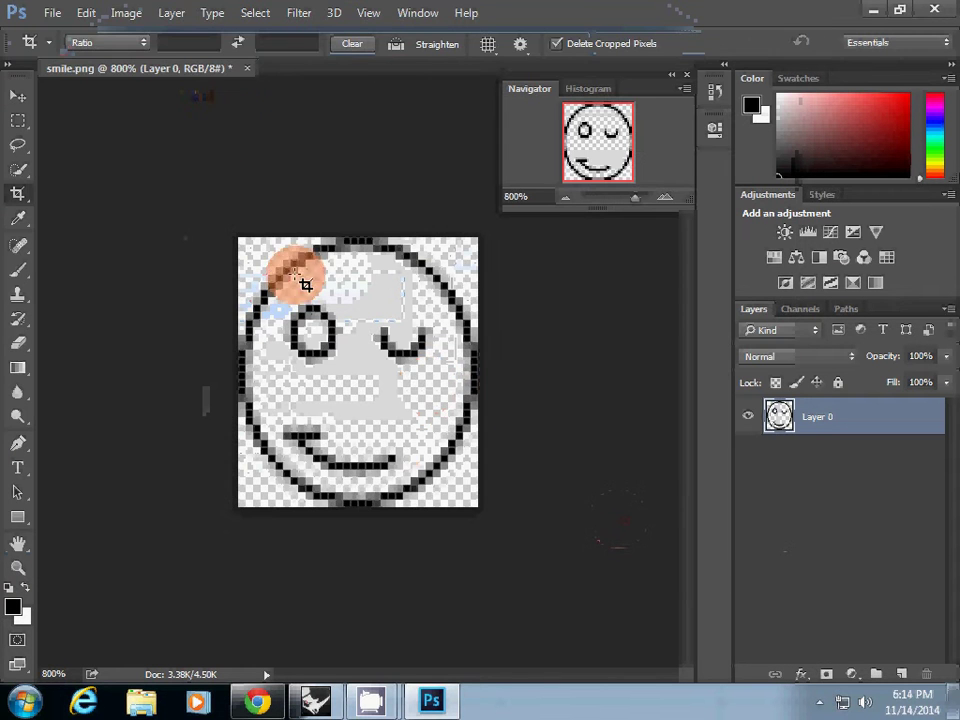
Bring up the image size settings and examine the pixel width and height of smile.png
{"action": "left_click", "coordinate": [126, 13]}
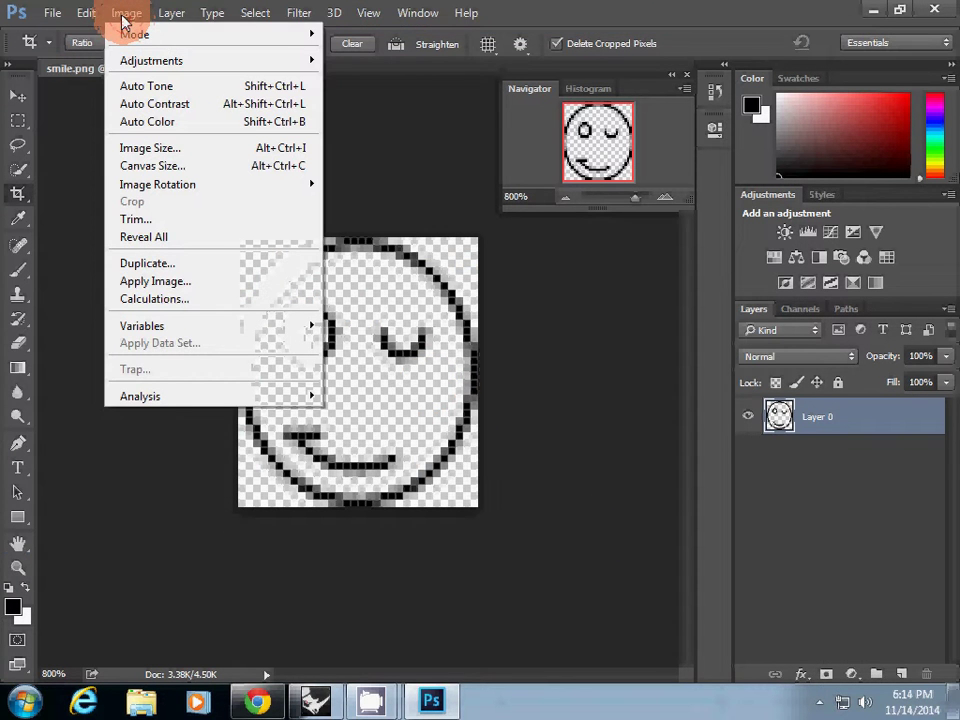
{"action": "left_click", "coordinate": [140, 150]}
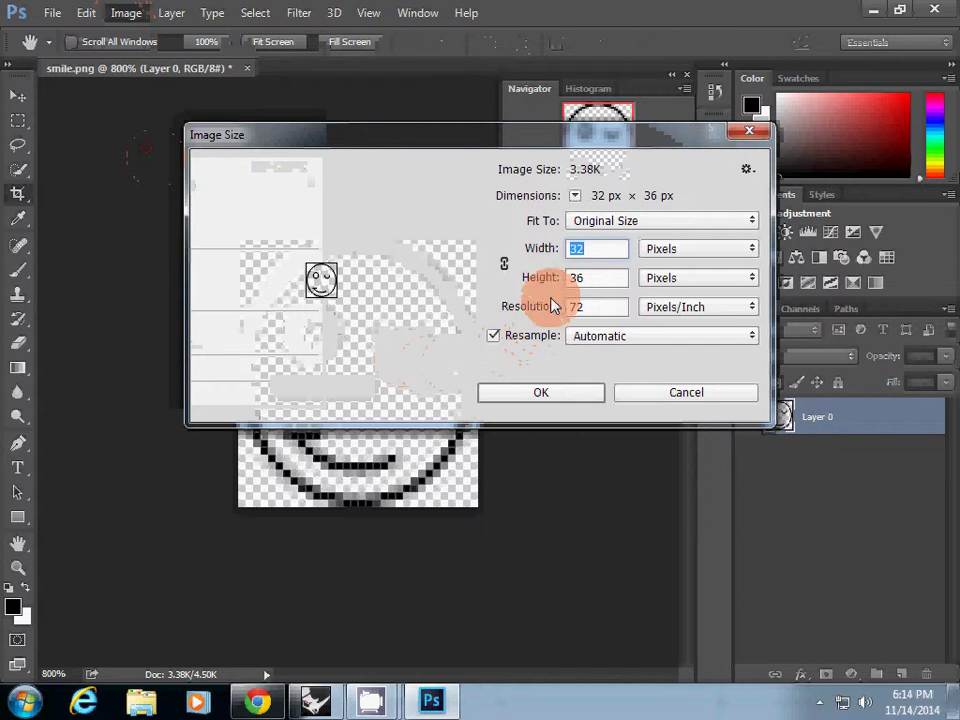
{"action": "left_click", "coordinate": [597, 248]}
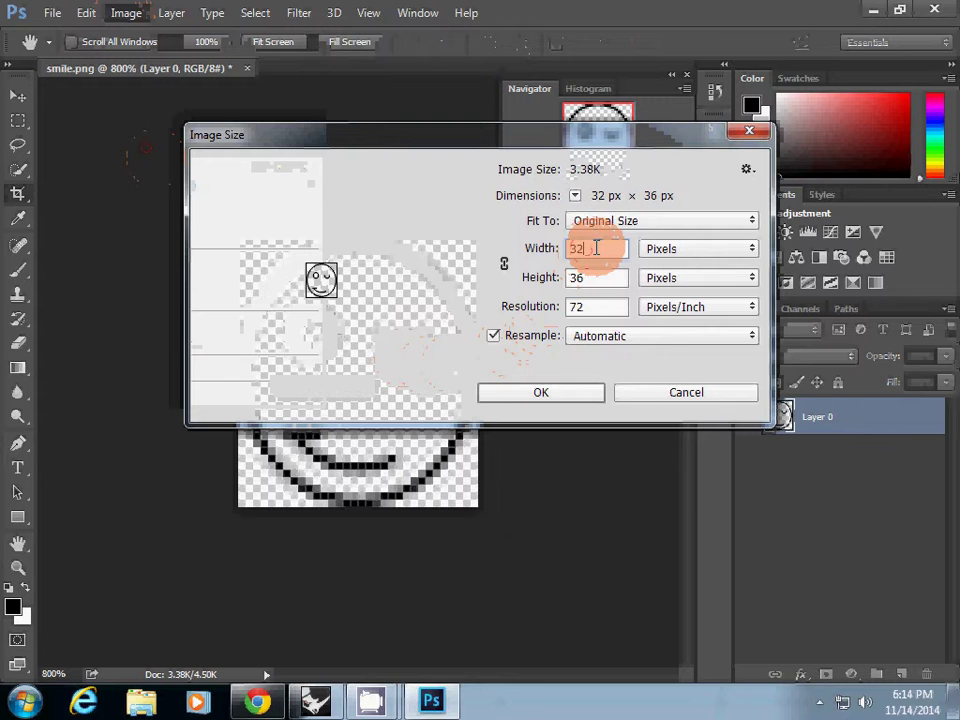
{"action": "double_click", "coordinate": [596, 277]}
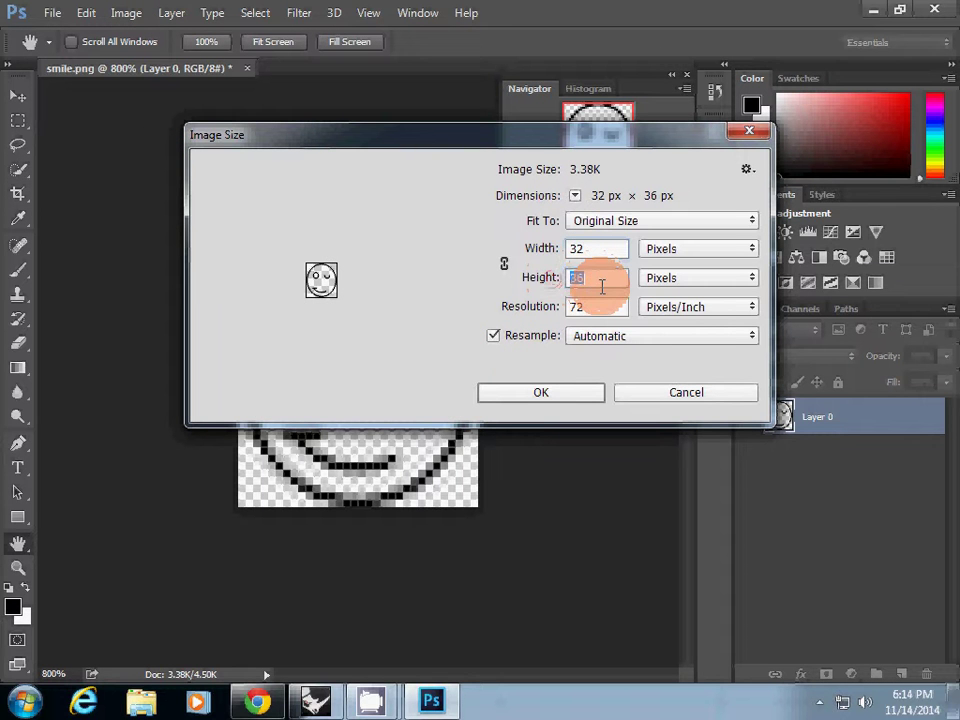
{"action": "left_click", "coordinate": [600, 248]}
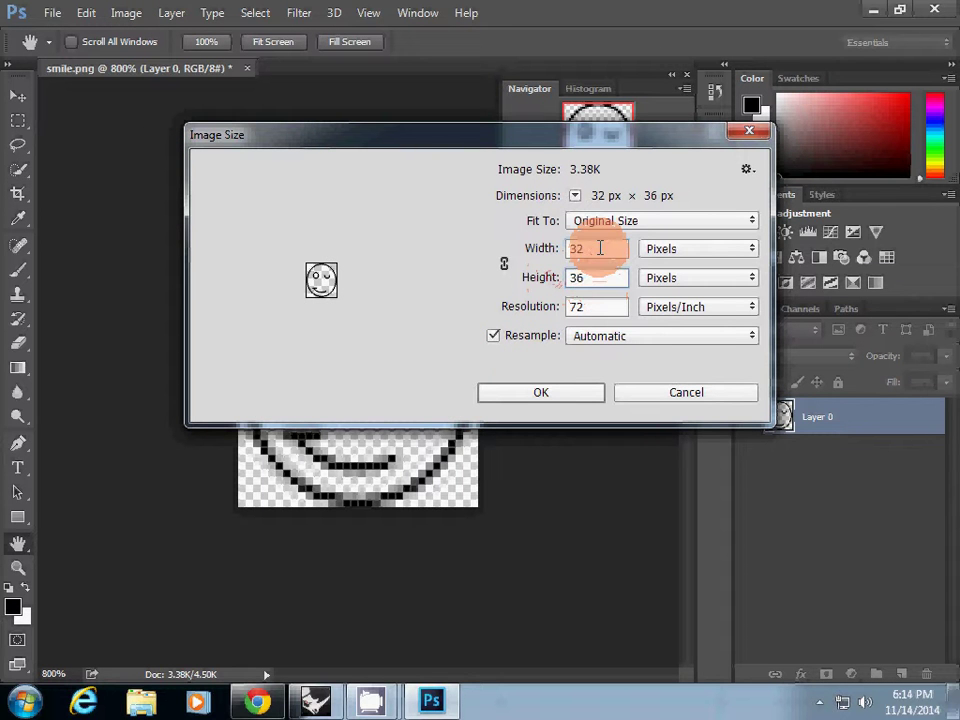
{"action": "double_click", "coordinate": [578, 250]}
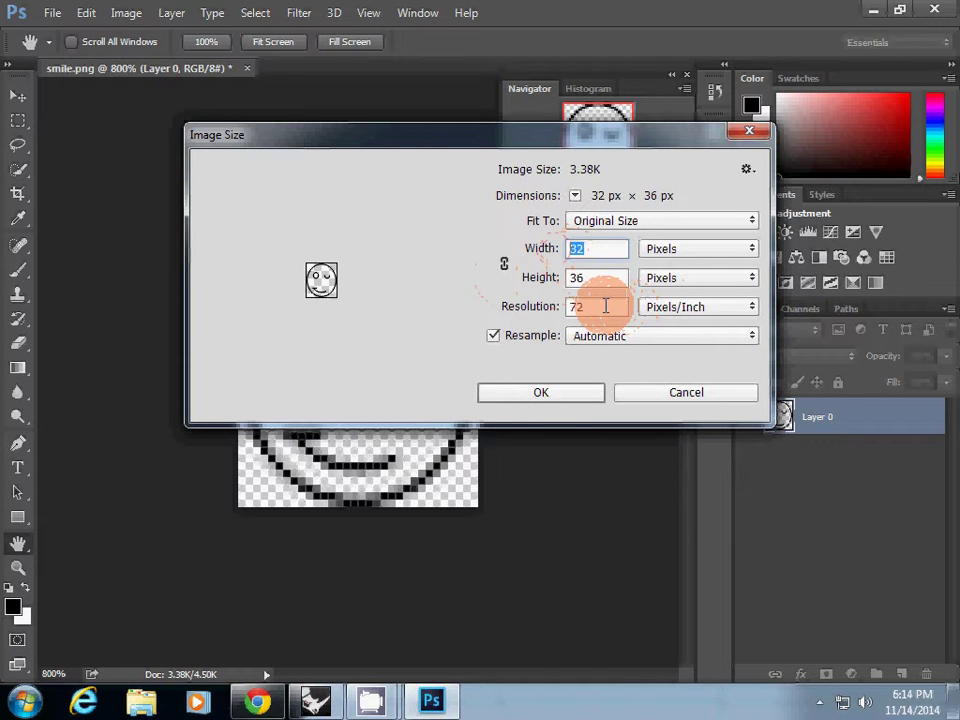
Try an image width of 60 pixels with the width and height proportions unlinked
{"action": "left_click", "coordinate": [504, 264]}
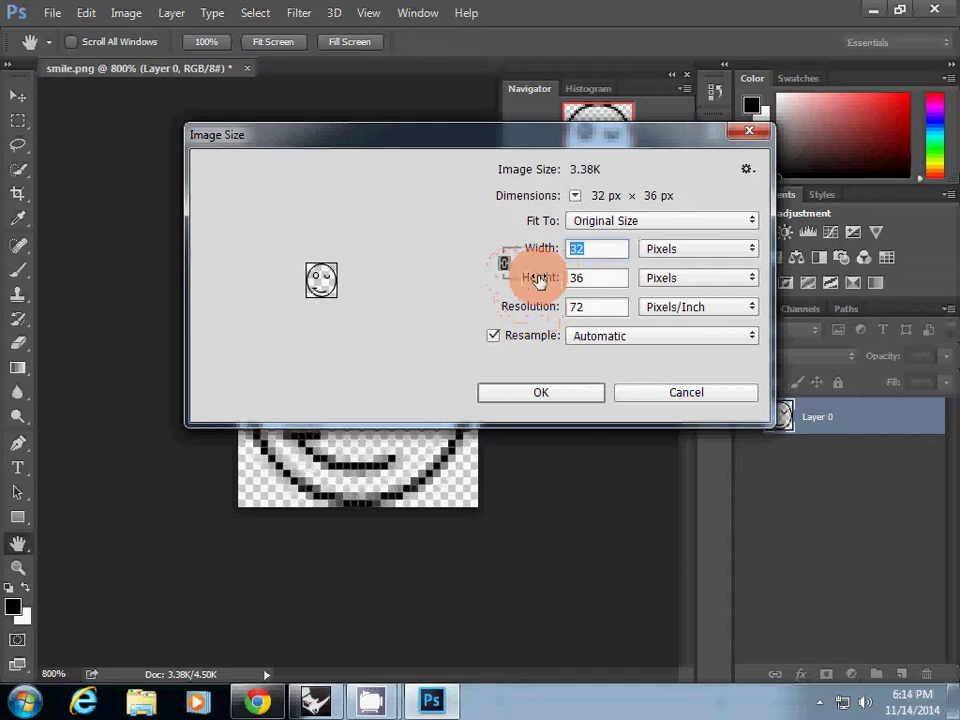
{"action": "left_click", "coordinate": [597, 249]}
{"action": "double_click", "coordinate": [600, 249]}
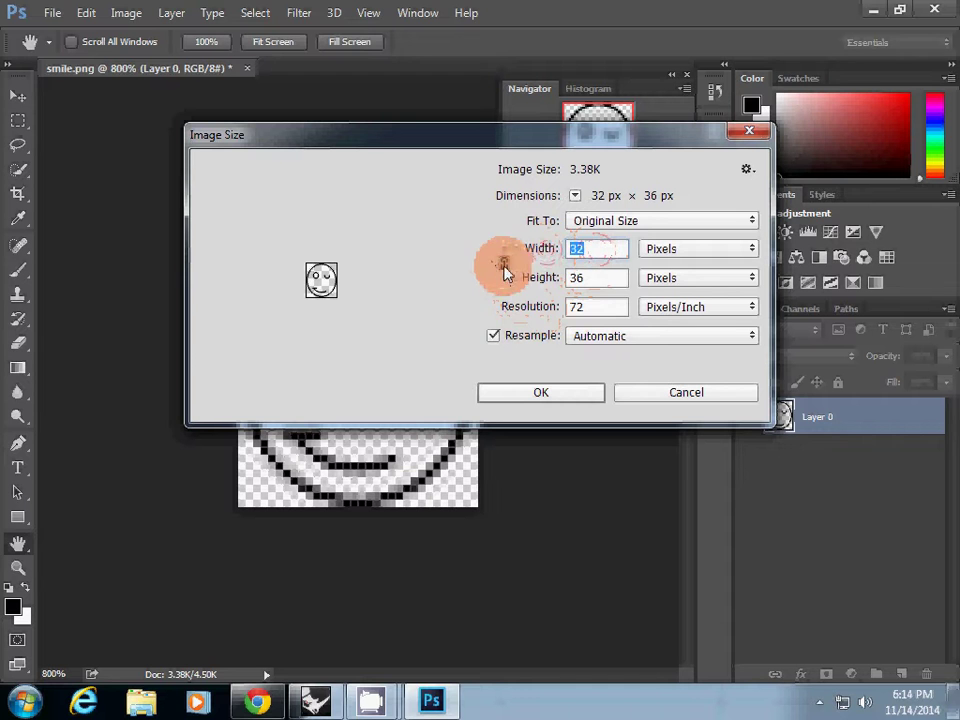
{"action": "left_click", "coordinate": [505, 264]}
{"action": "type", "text": "60"}
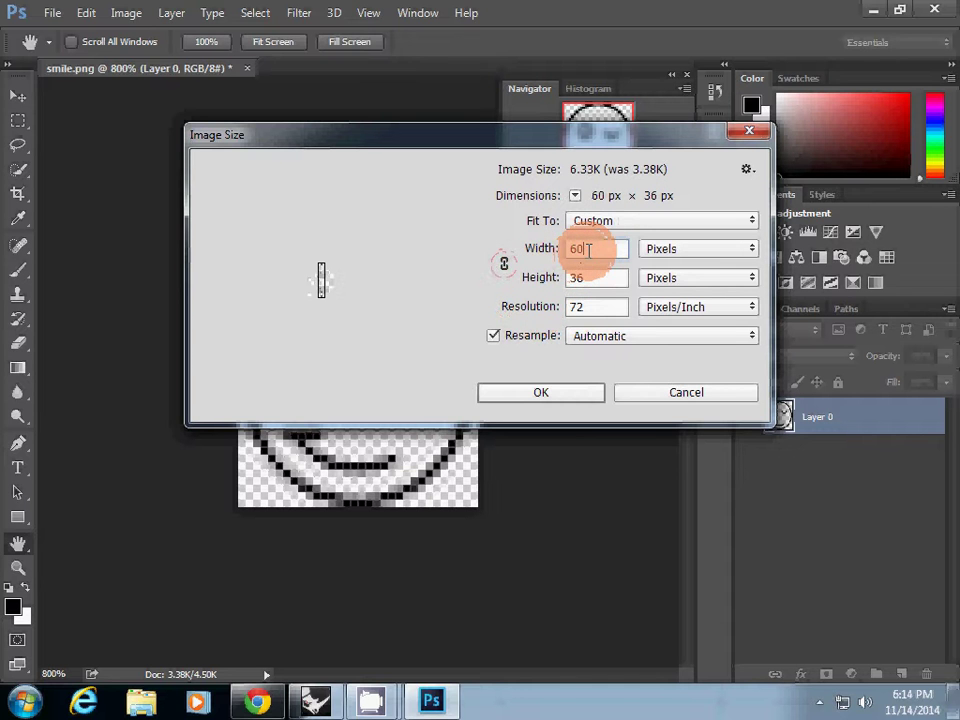
Link the width and height proportions and resize the image to 30 pixels wide
{"action": "left_click", "coordinate": [503, 264]}
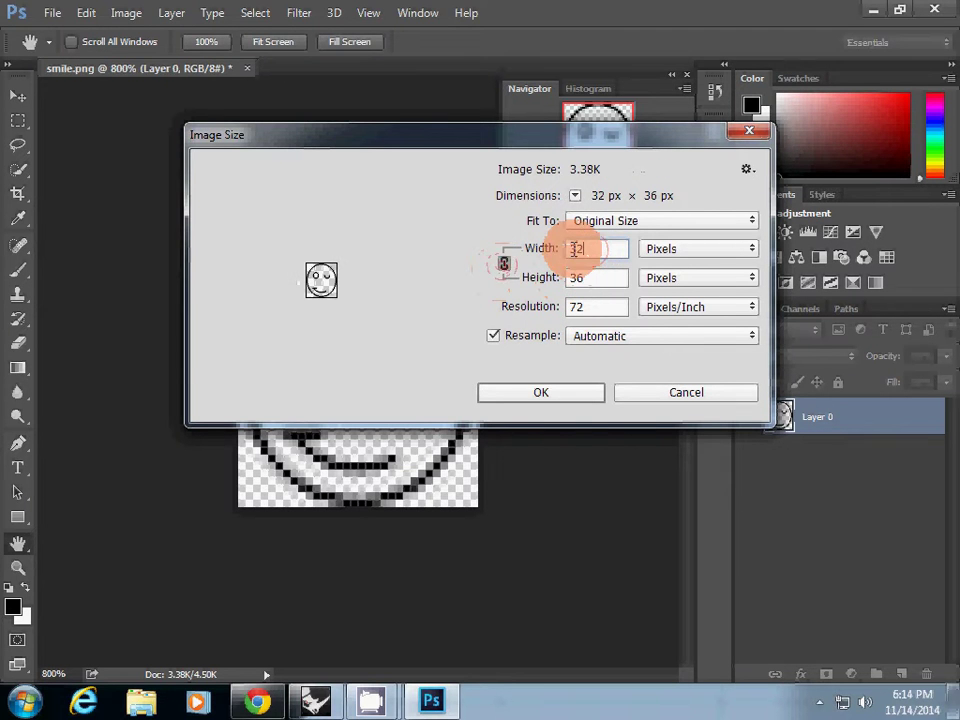
{"action": "left_click_drag", "start_coordinate": [578, 251], "coordinate": [536, 253]}
{"action": "type", "text": "3"}
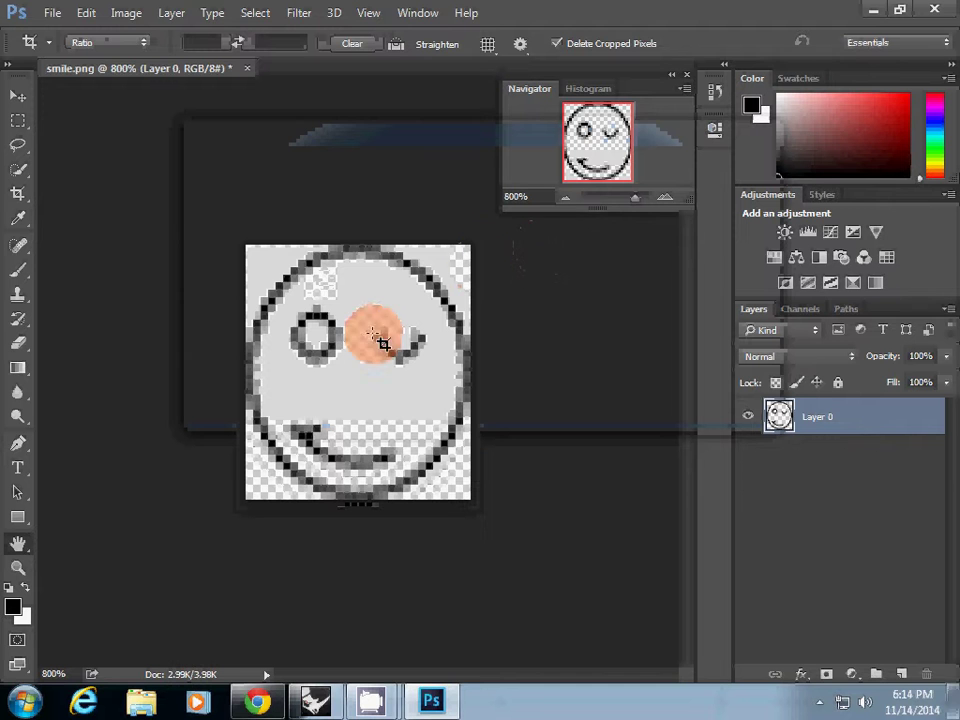
Resize the image to 32 pixels wide by 36 pixels high with the proportions unlinked
{"action": "left_click", "coordinate": [125, 13]}
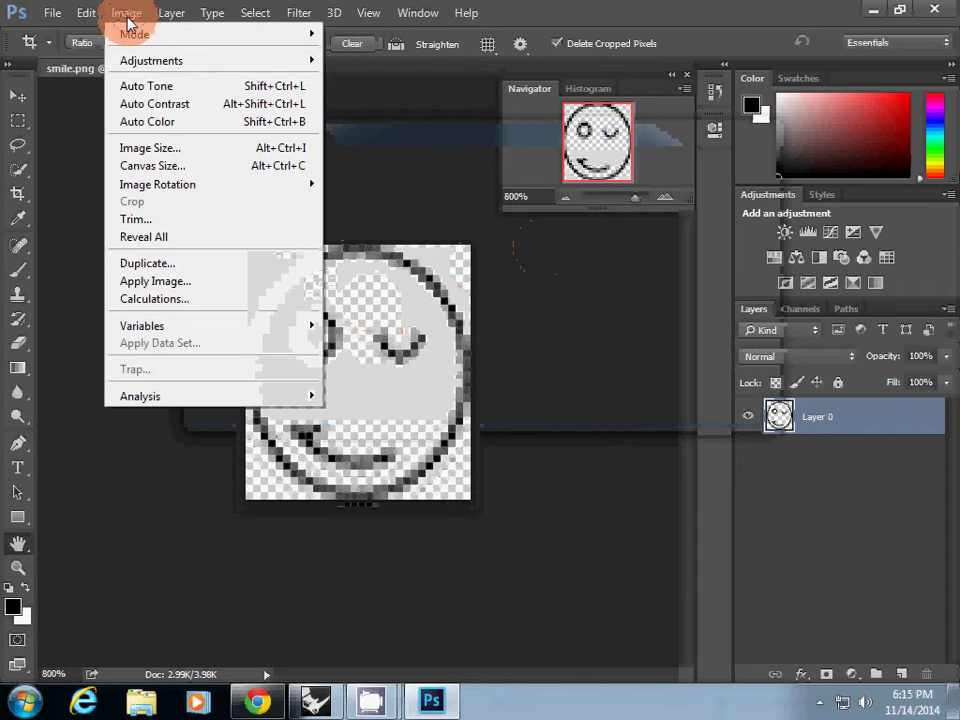
{"action": "left_click", "coordinate": [170, 147]}
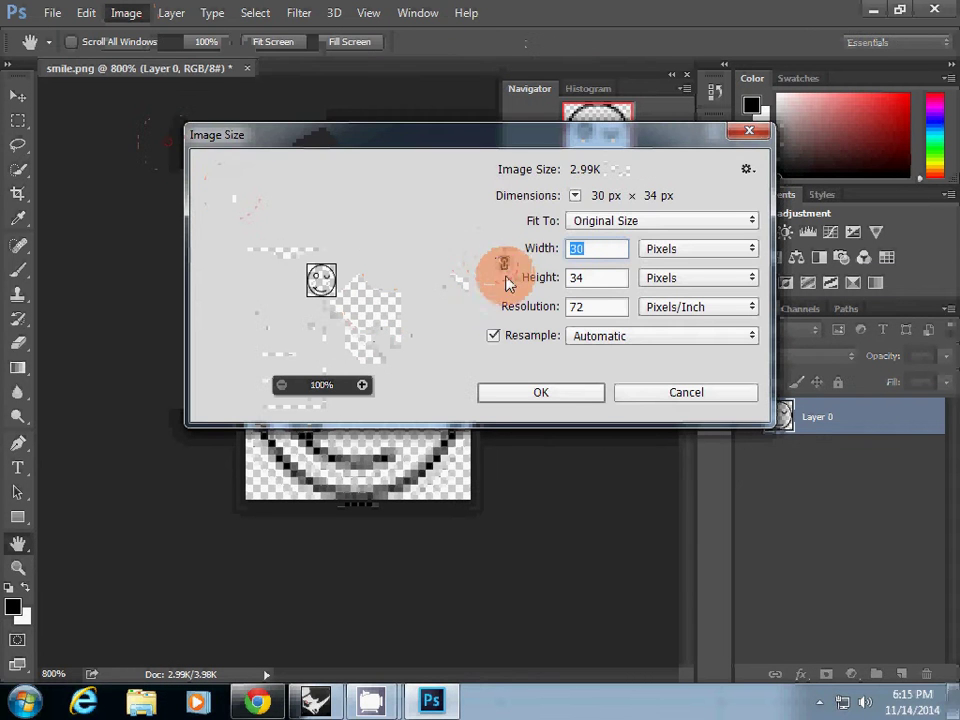
{"action": "type", "text": "32"}
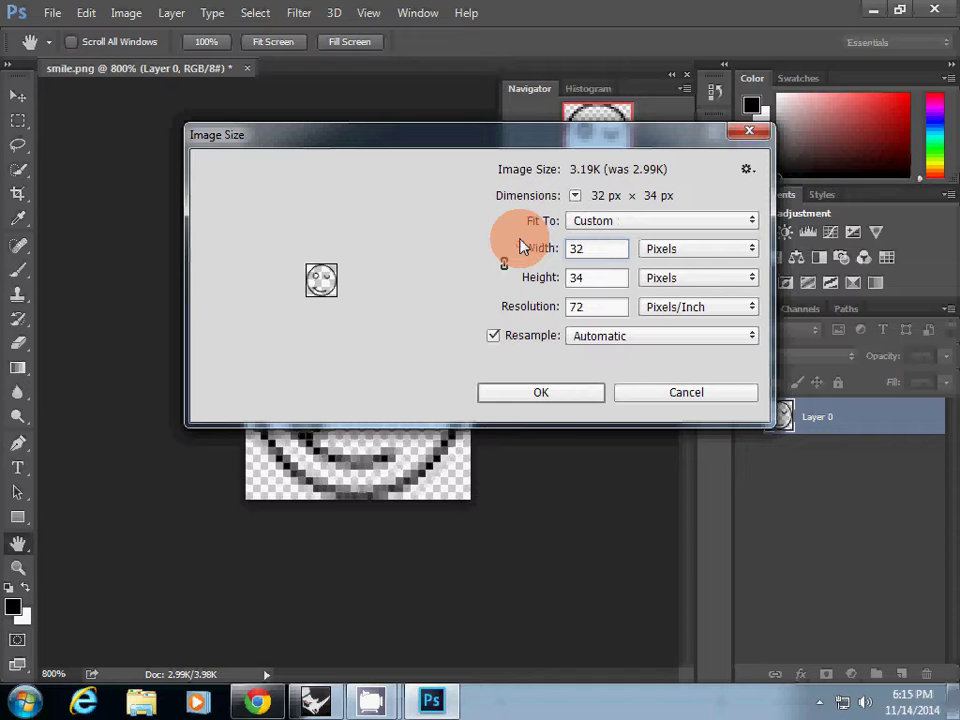
{"action": "key", "text": "Tab"}
{"action": "type", "text": "36"}
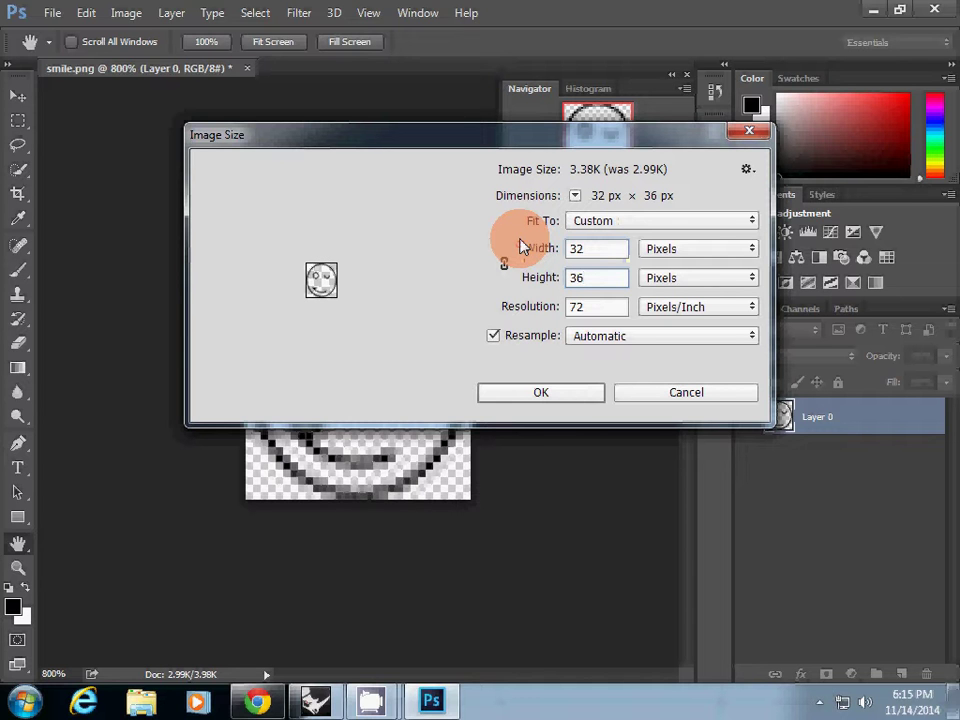
{"action": "left_click", "coordinate": [613, 307]}
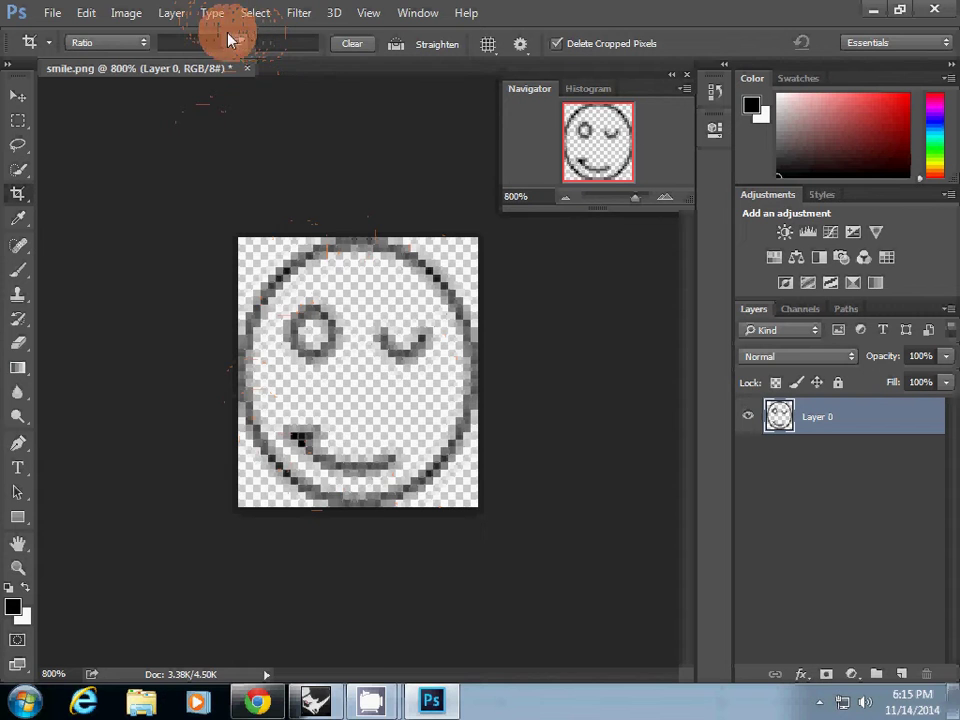
Try a Brightness/Contrast adjustment on the image with brightness 5 and contrast 53
{"action": "left_click", "coordinate": [127, 13]}
{"action": "mouse_move", "coordinate": [255, 60]}
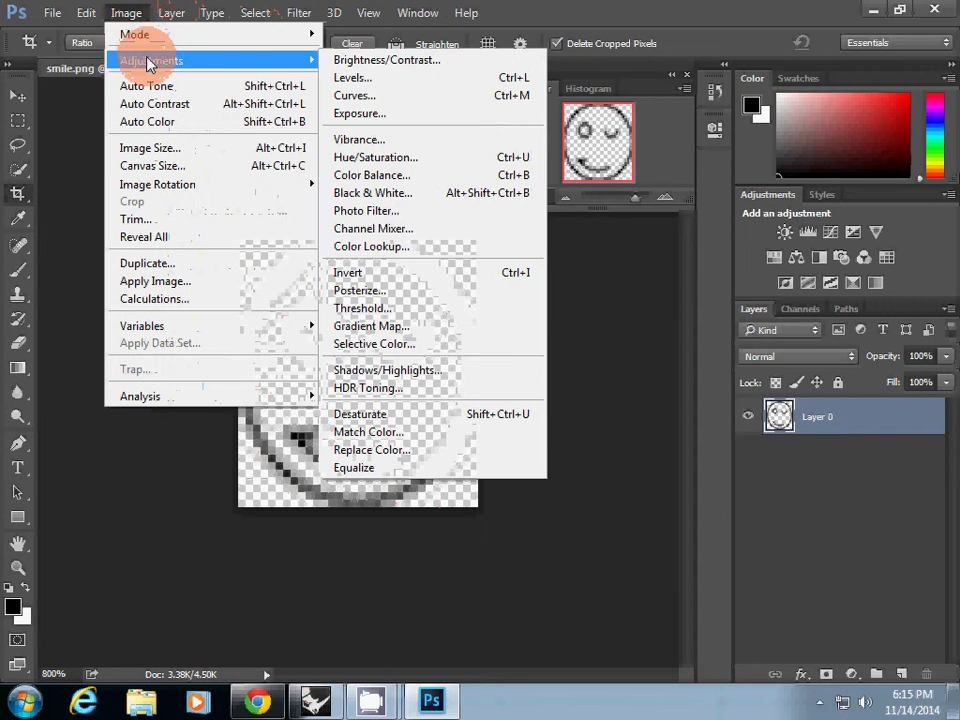
{"action": "left_click", "coordinate": [384, 61]}
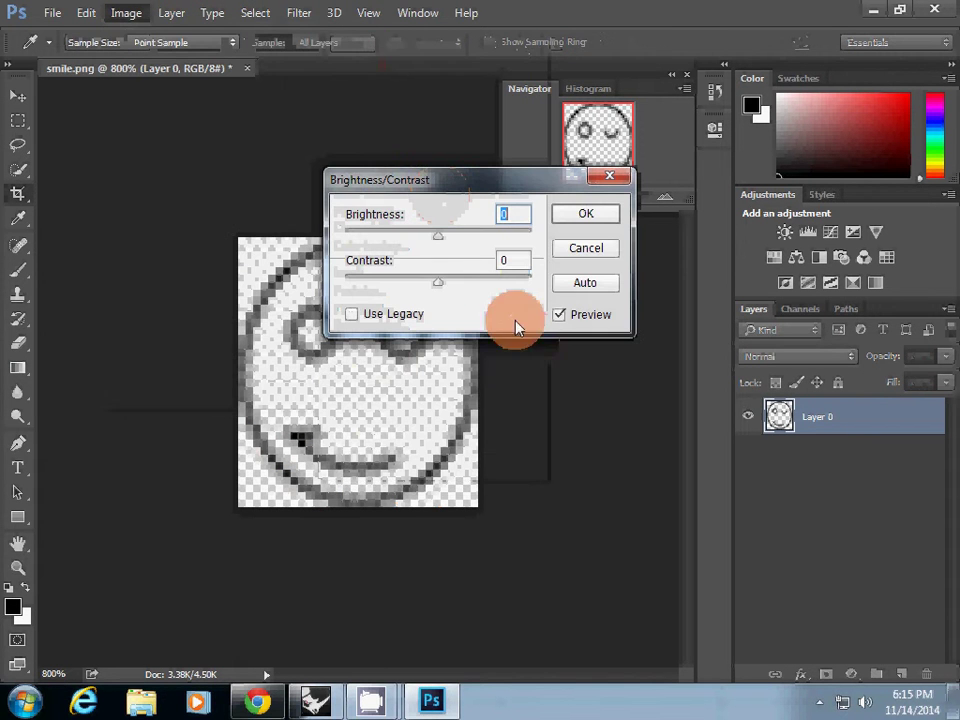
{"action": "mouse_move", "coordinate": [492, 283]}
{"action": "left_mouse_down"}
{"action": "mouse_move", "coordinate": [437, 282]}
{"action": "mouse_move", "coordinate": [490, 282]}
{"action": "left_mouse_up"}
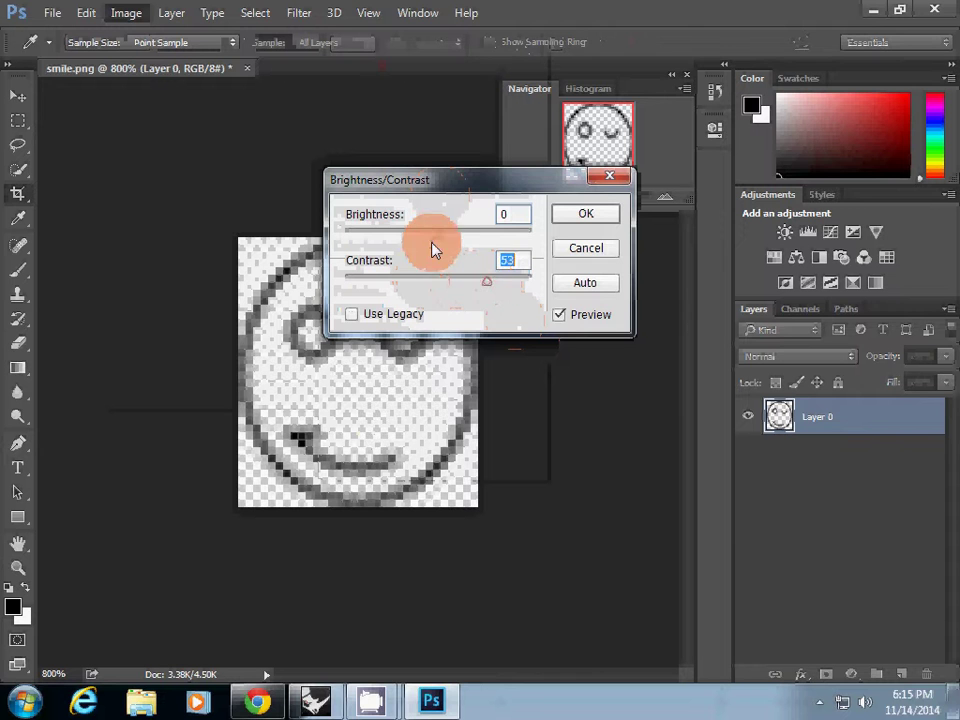
{"action": "left_click", "coordinate": [572, 245]}
Save the resized image to the Desktop as a JPEG named smilesmallfile, accepting the JPEG options
{"action": "left_click", "coordinate": [51, 14]}
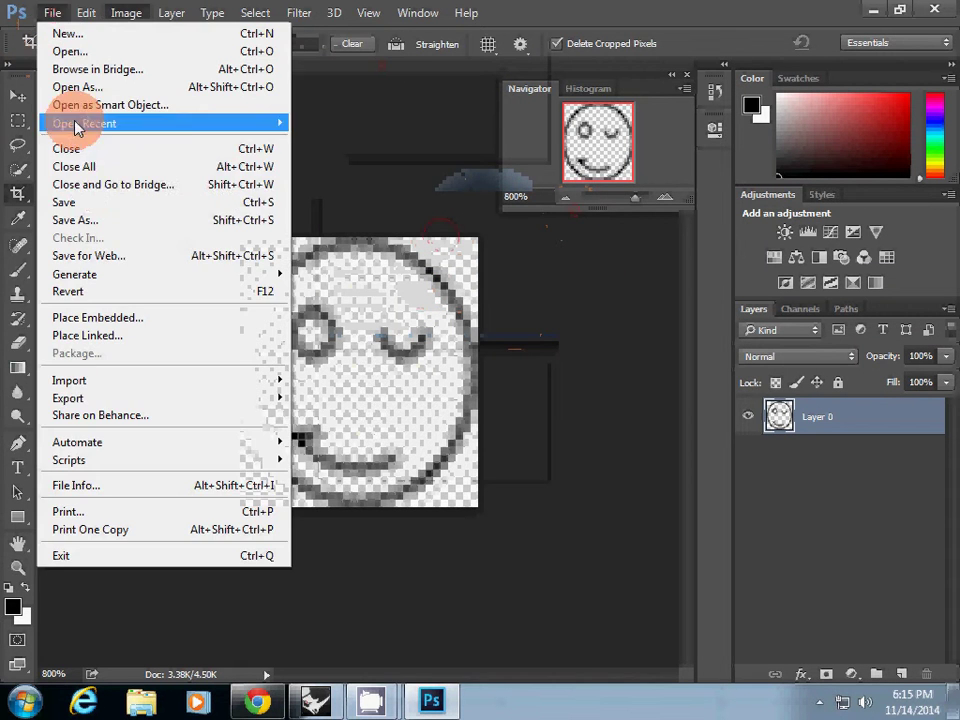
{"action": "left_click", "coordinate": [107, 203]}
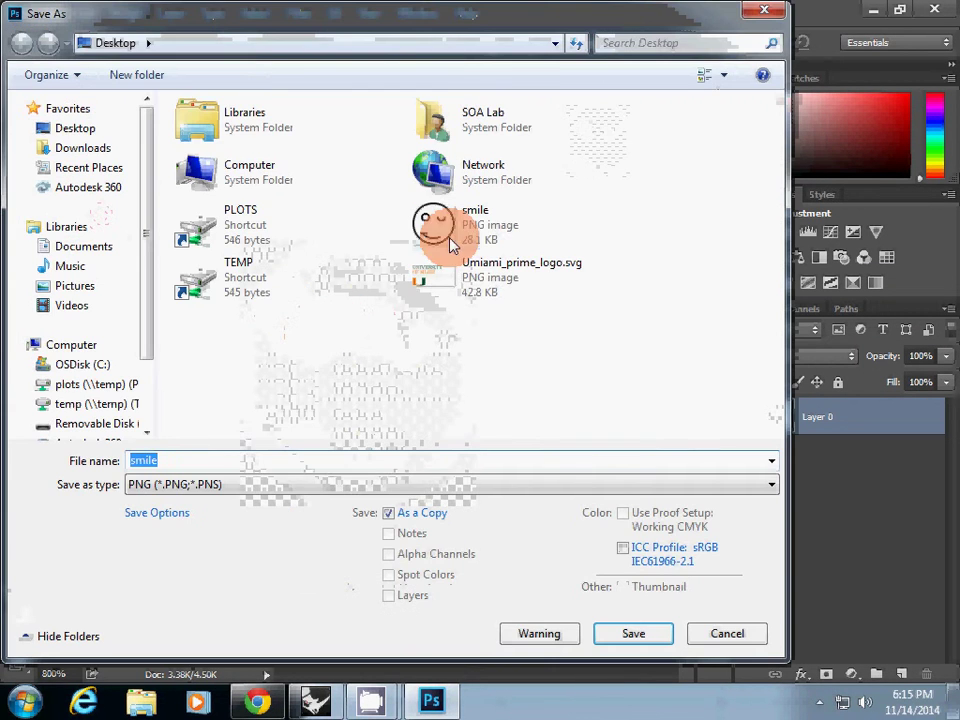
{"action": "type", "text": "smi"}
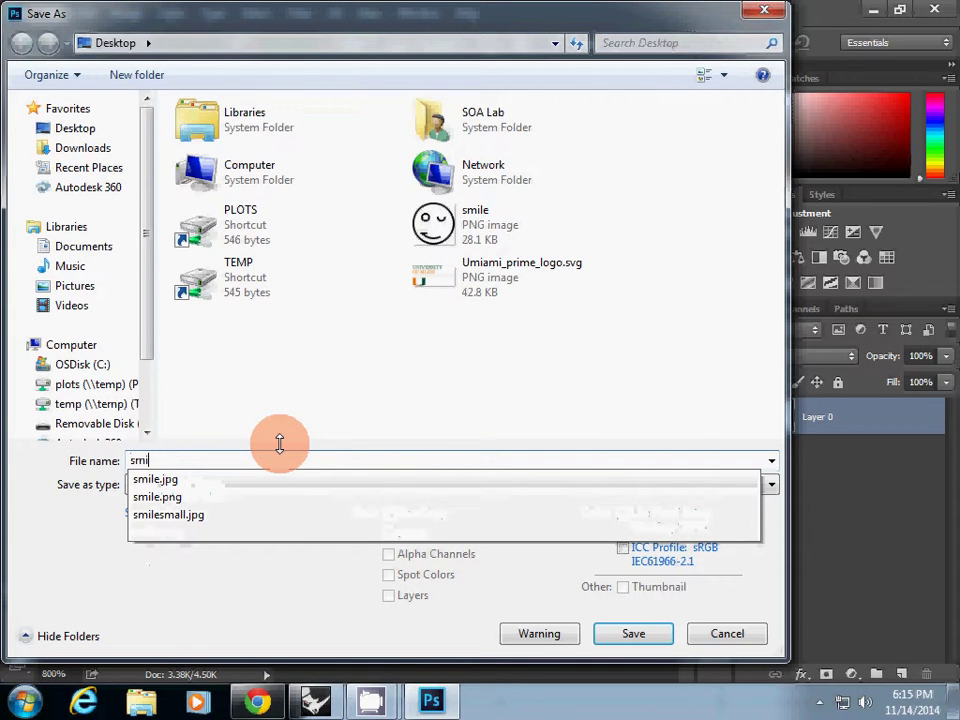
{"action": "type", "text": "lesmallfile"}
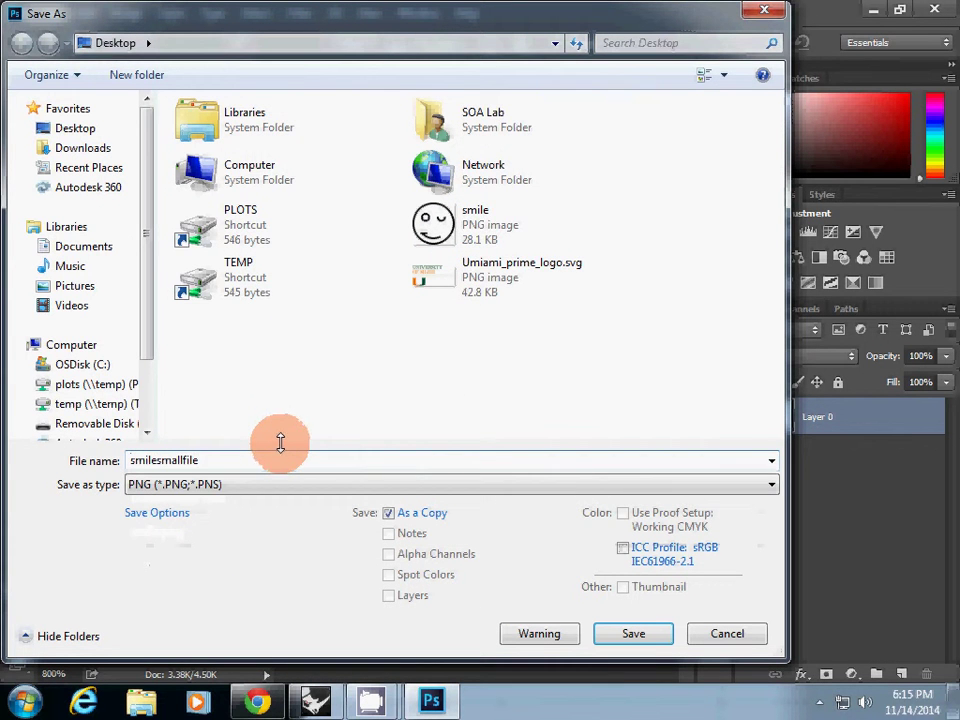
{"action": "left_click", "coordinate": [223, 489]}
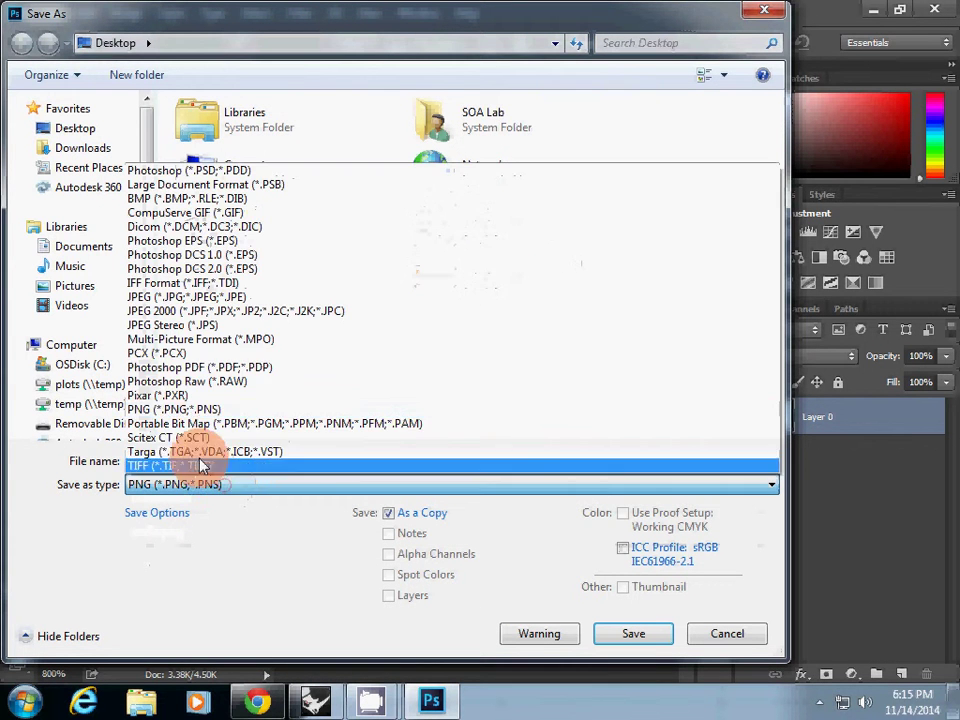
{"action": "left_click", "coordinate": [140, 297]}
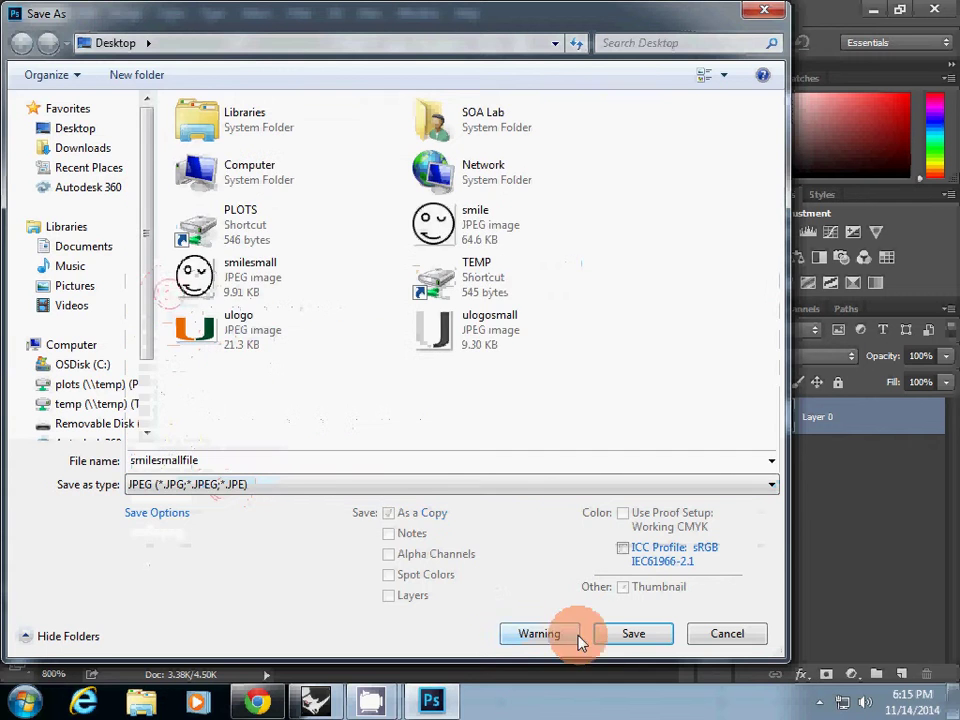
{"action": "left_click", "coordinate": [615, 634]}
{"action": "left_click", "coordinate": [590, 173]}
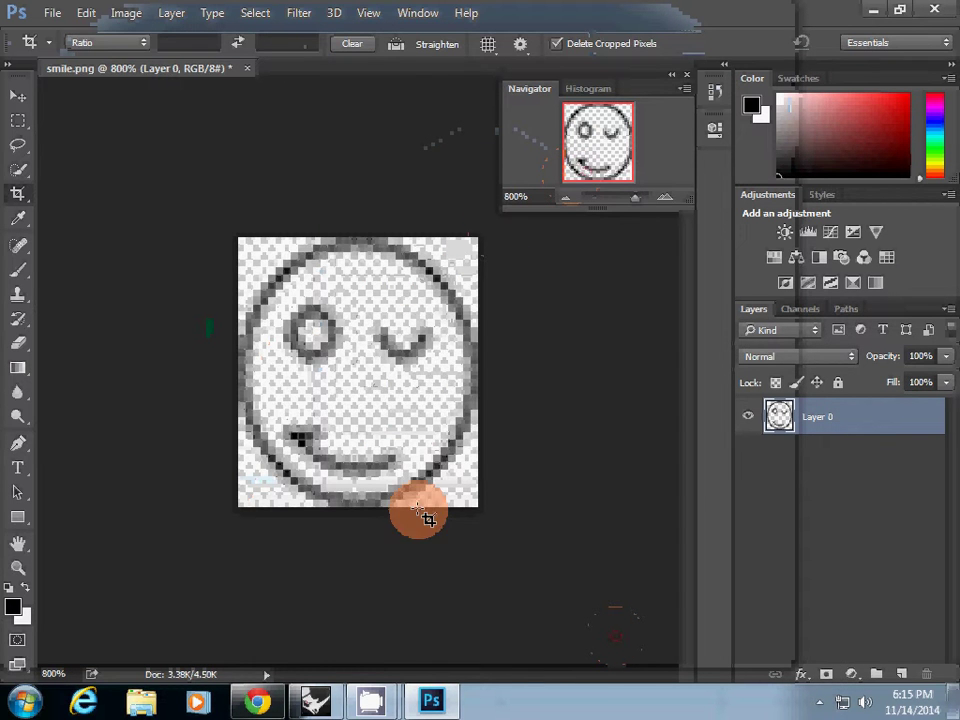
Switch to Grasshopper and replace the existing Image Sampler with a new one beside the Divide Surface component
{"action": "left_click", "coordinate": [370, 700]}
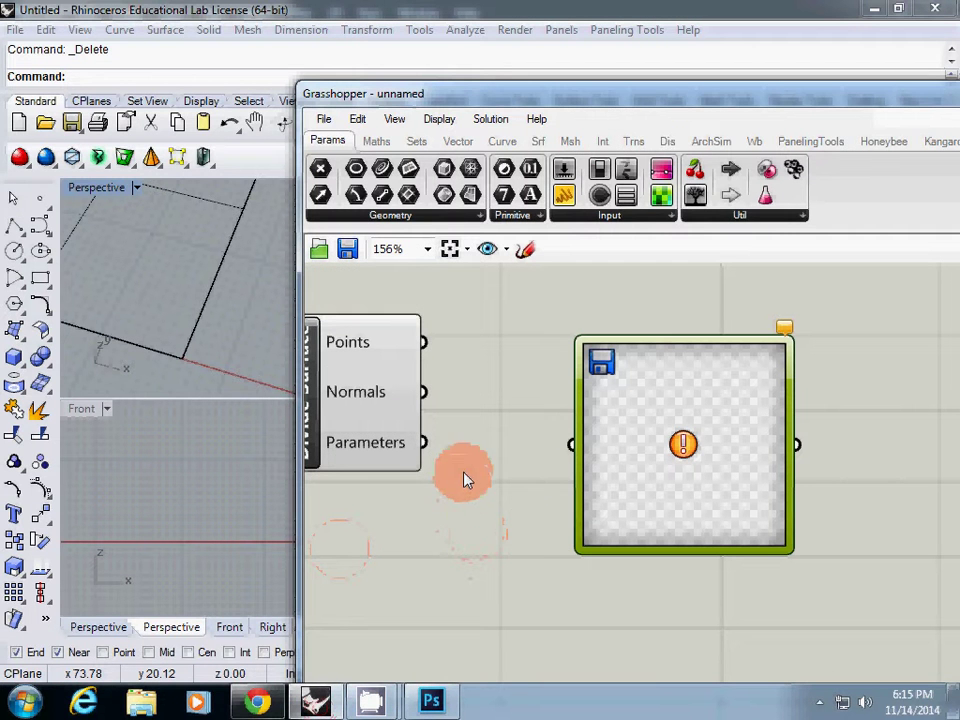
{"action": "left_click_drag", "start_coordinate": [665, 422], "coordinate": [613, 430]}
{"action": "key", "text": "Delete"}
{"action": "double_click", "coordinate": [617, 455]}
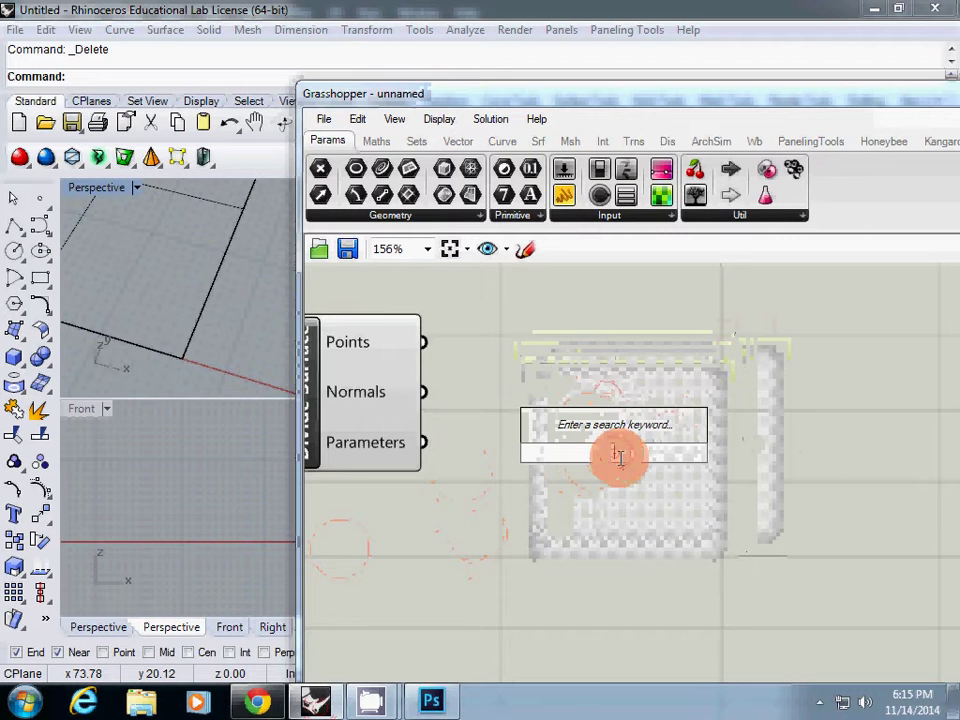
{"action": "type", "text": "image s"}
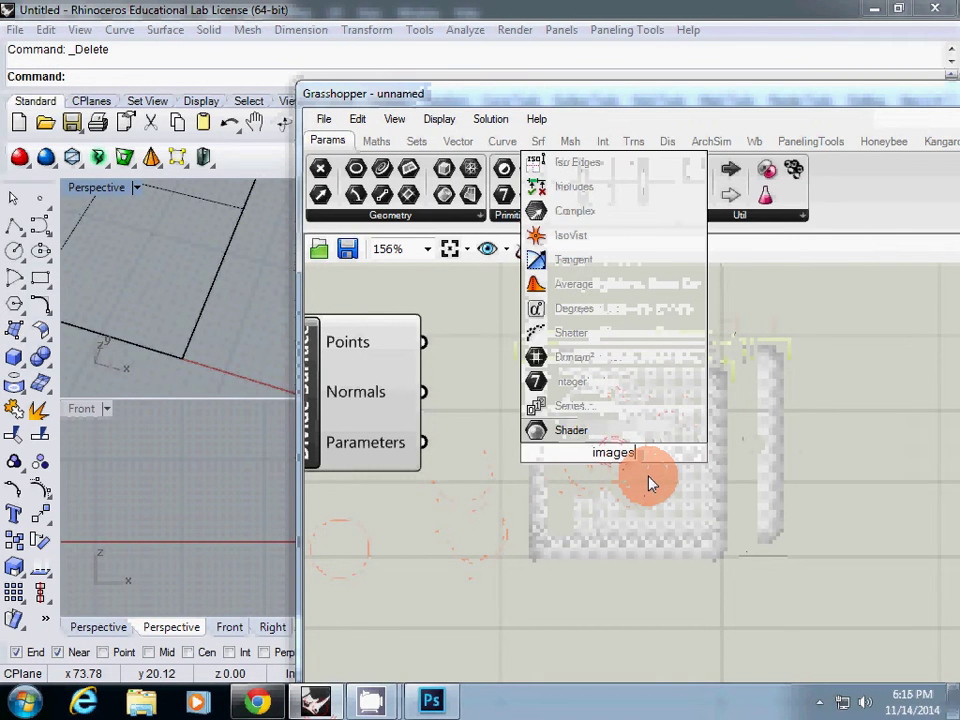
{"action": "key", "text": "Return"}
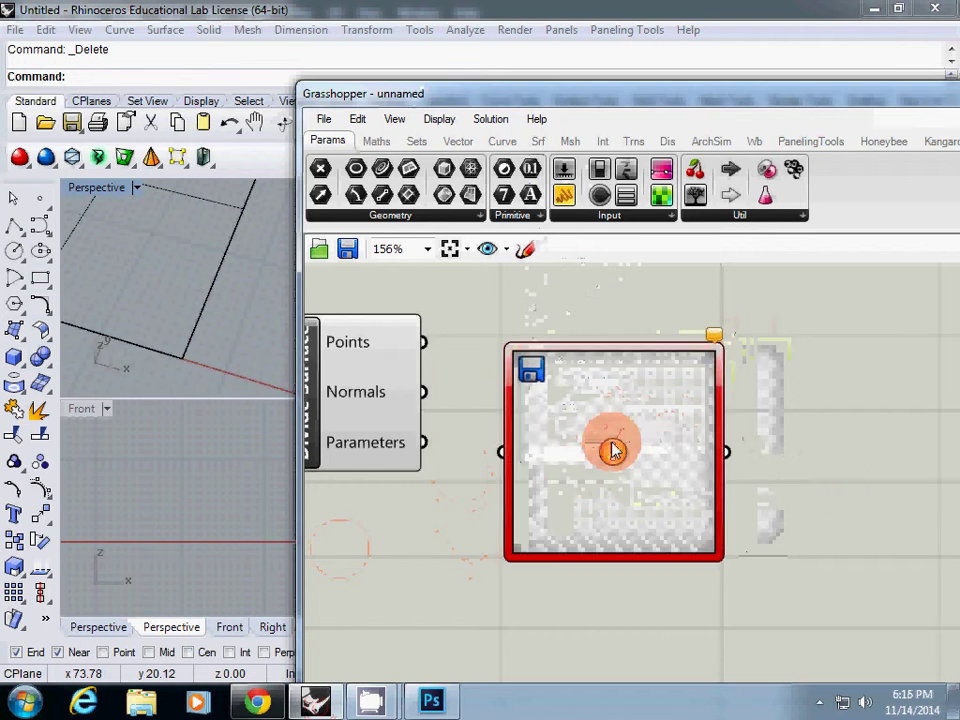
{"action": "left_click_drag", "start_coordinate": [610, 450], "coordinate": [649, 450]}
Load the smilesmall JPEG from the Desktop as the Image Sampler's source image
{"action": "double_click", "coordinate": [608, 437]}
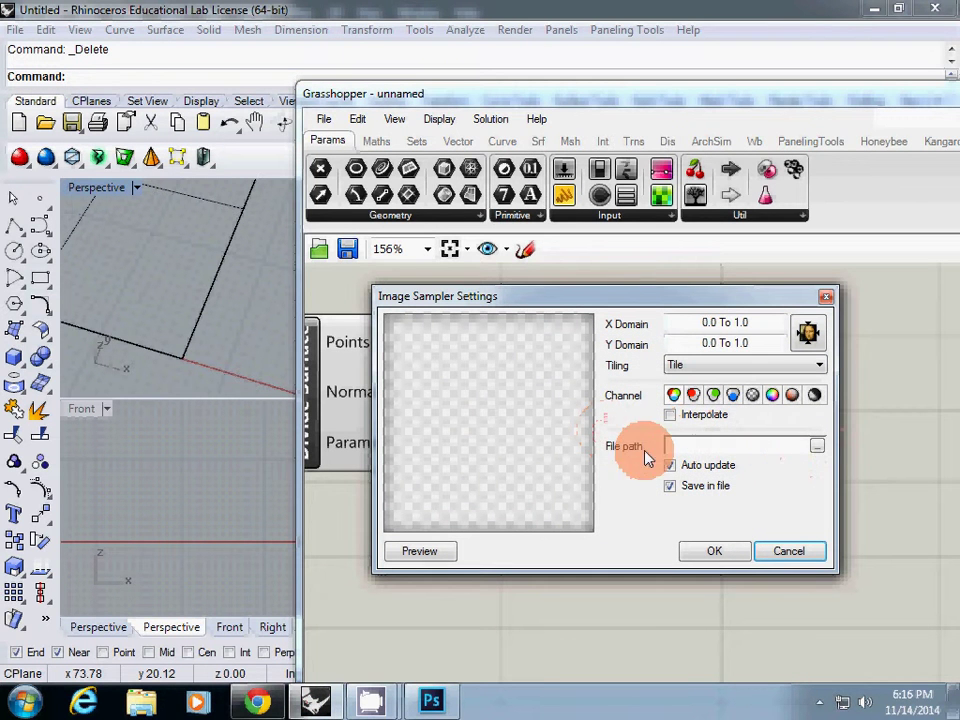
{"action": "left_click", "coordinate": [817, 447]}
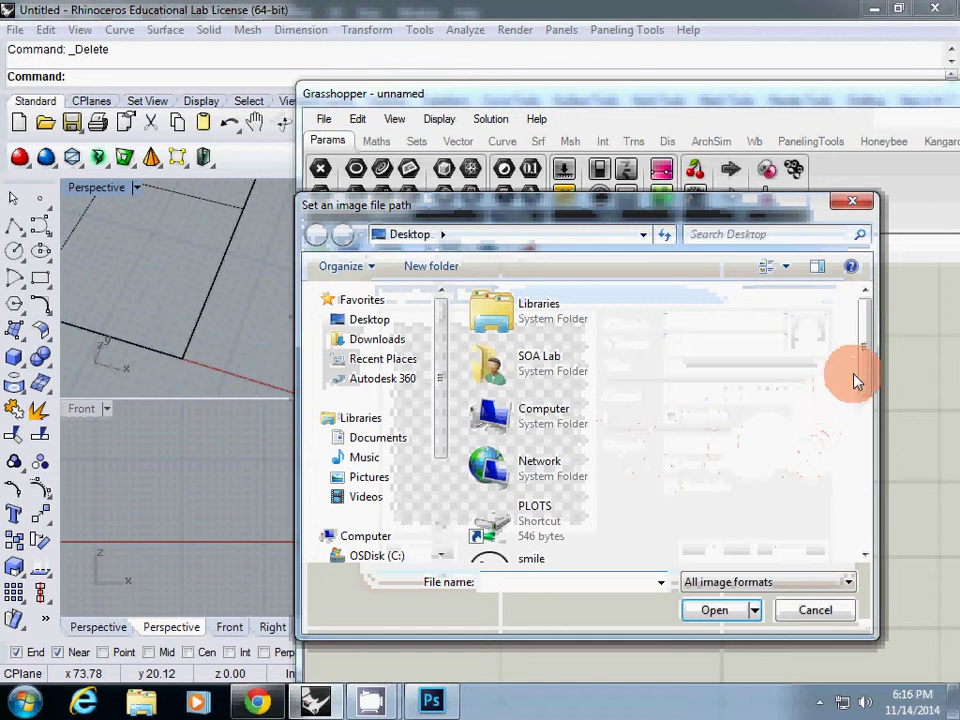
{"action": "left_click_drag", "start_coordinate": [857, 379], "coordinate": [866, 456]}
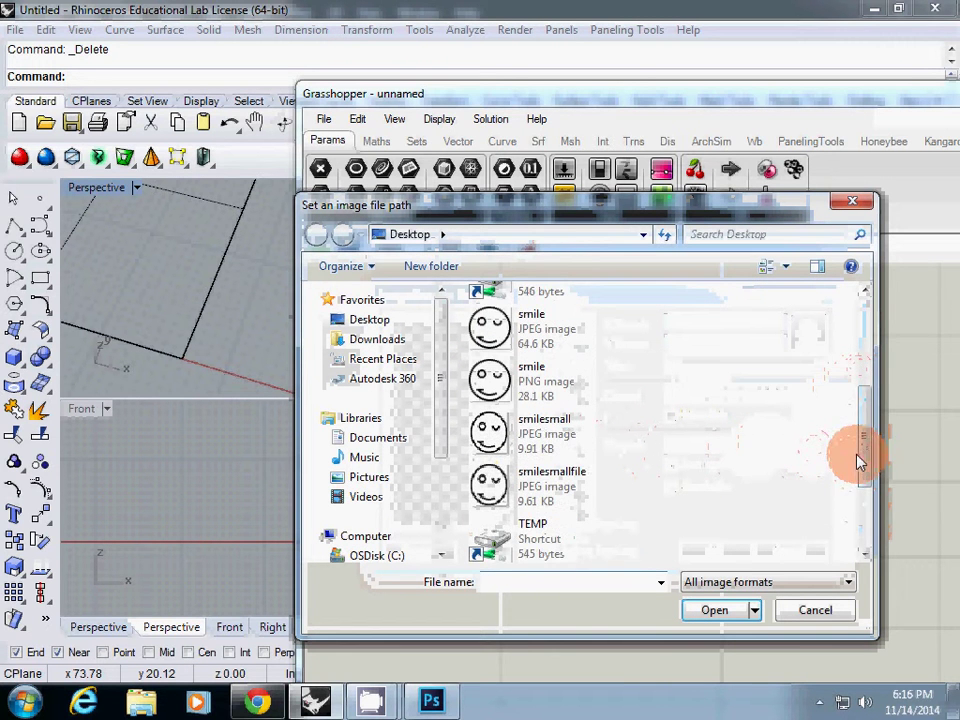
{"action": "left_click", "coordinate": [565, 438]}
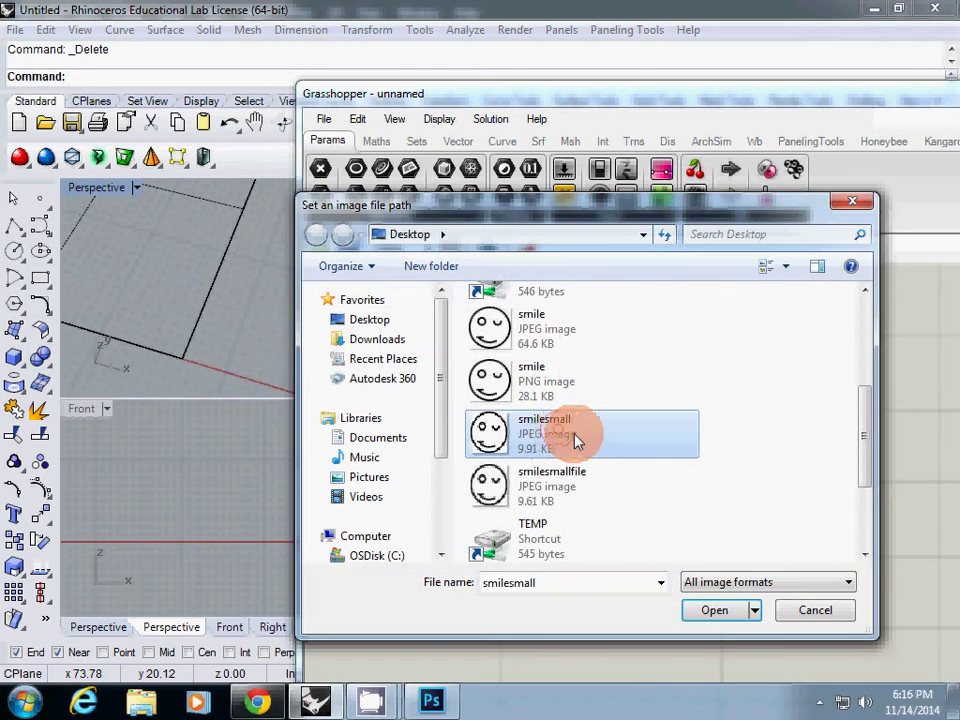
{"action": "left_click", "coordinate": [710, 610]}
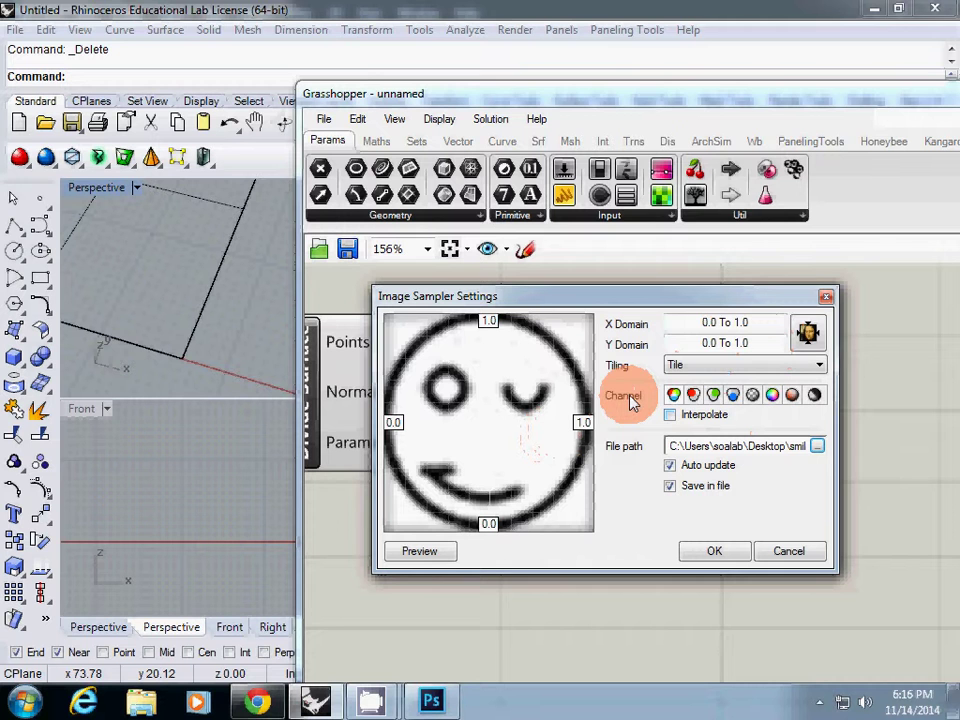
Apply the image's pixel dimensions as sampler domains, with X from 0 to 32 and Y from 0 to 36
{"action": "left_click", "coordinate": [806, 333]}
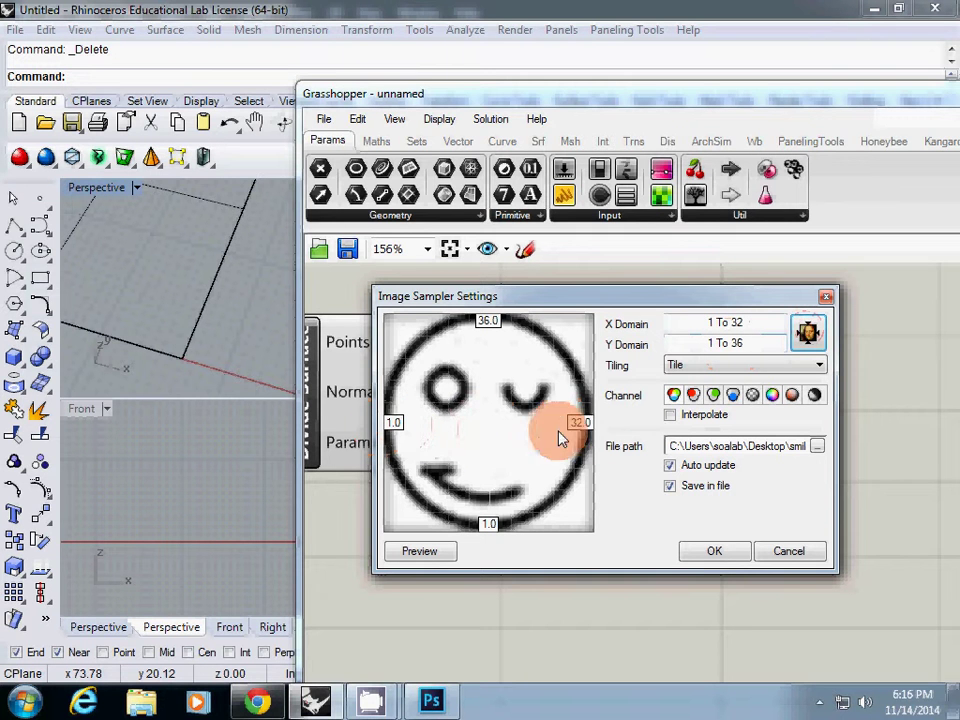
{"action": "double_click", "coordinate": [712, 322]}
{"action": "type", "text": "0"}
{"action": "left_click", "coordinate": [709, 345]}
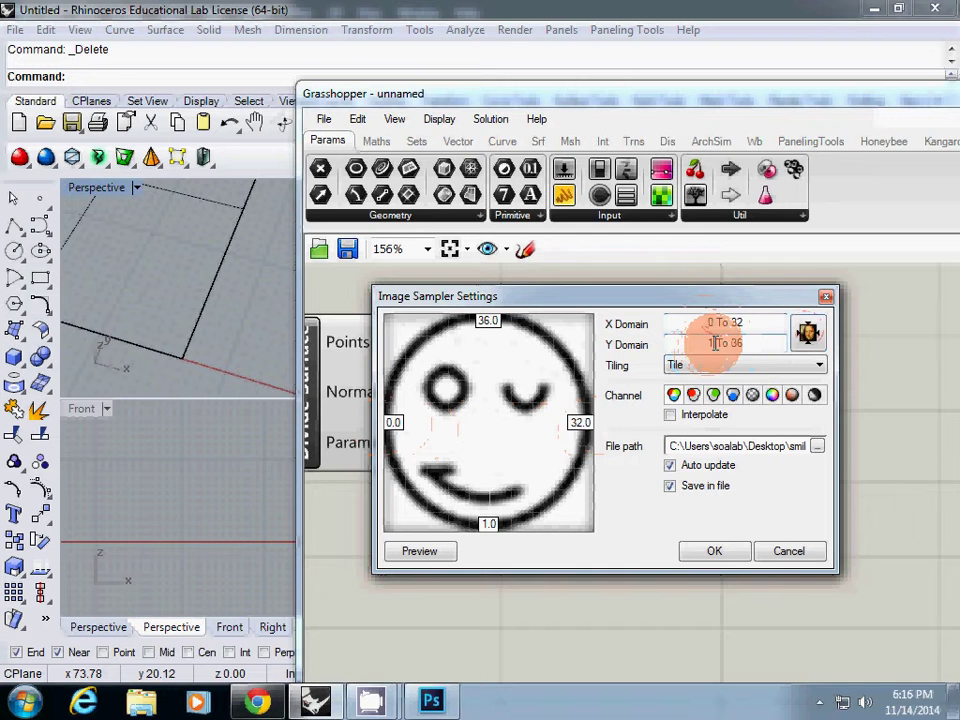
{"action": "left_click_drag", "start_coordinate": [715, 343], "coordinate": [704, 344]}
{"action": "type", "text": "0"}
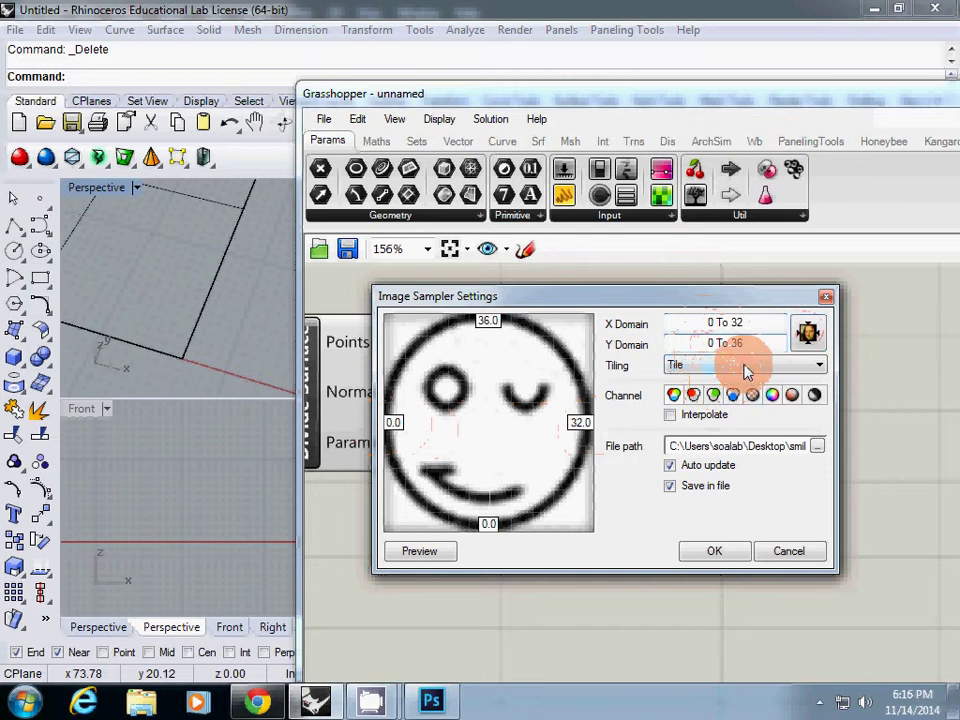
Keep Tile tiling, choose the black-and-white brightness channel with Interpolate enabled, and apply the Image Sampler settings
{"action": "left_click", "coordinate": [710, 368]}
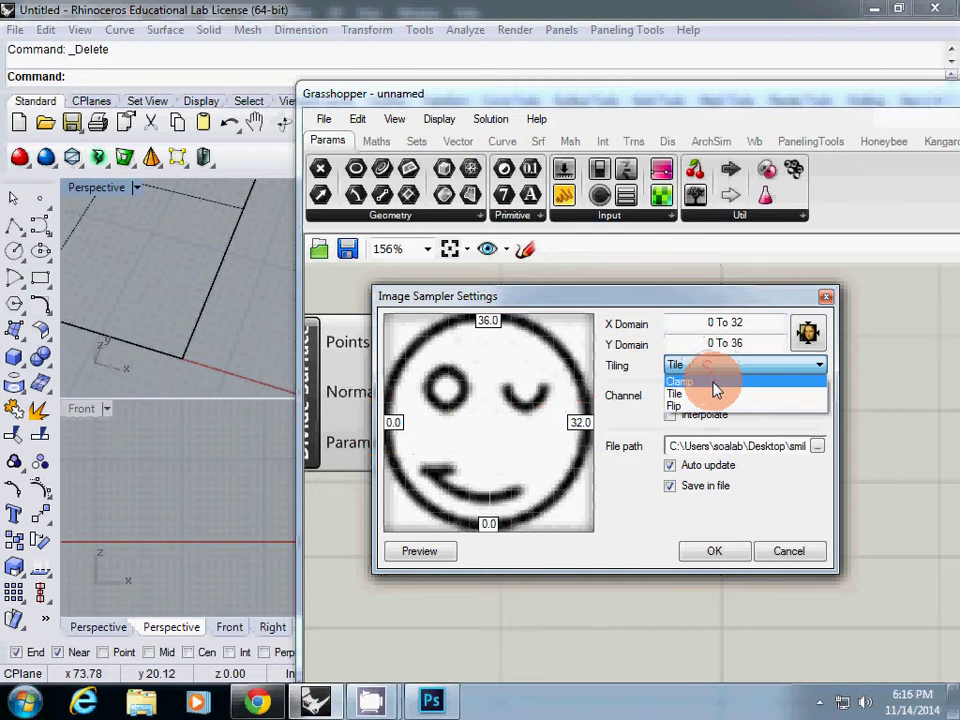
{"action": "left_click", "coordinate": [703, 398]}
{"action": "left_click", "coordinate": [711, 368]}
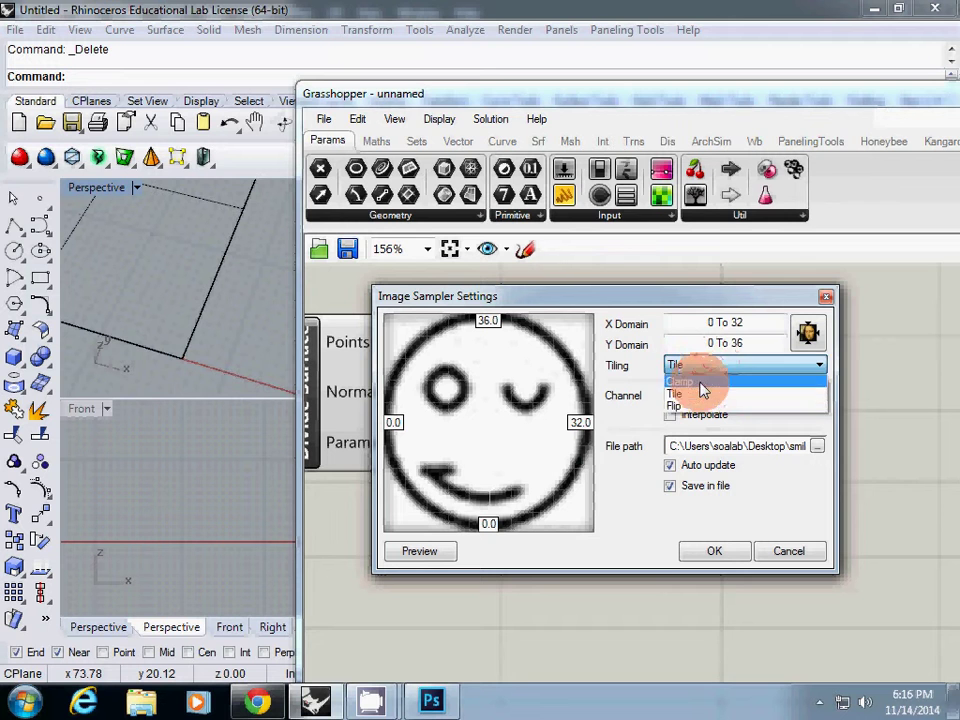
{"action": "left_click", "coordinate": [690, 397]}
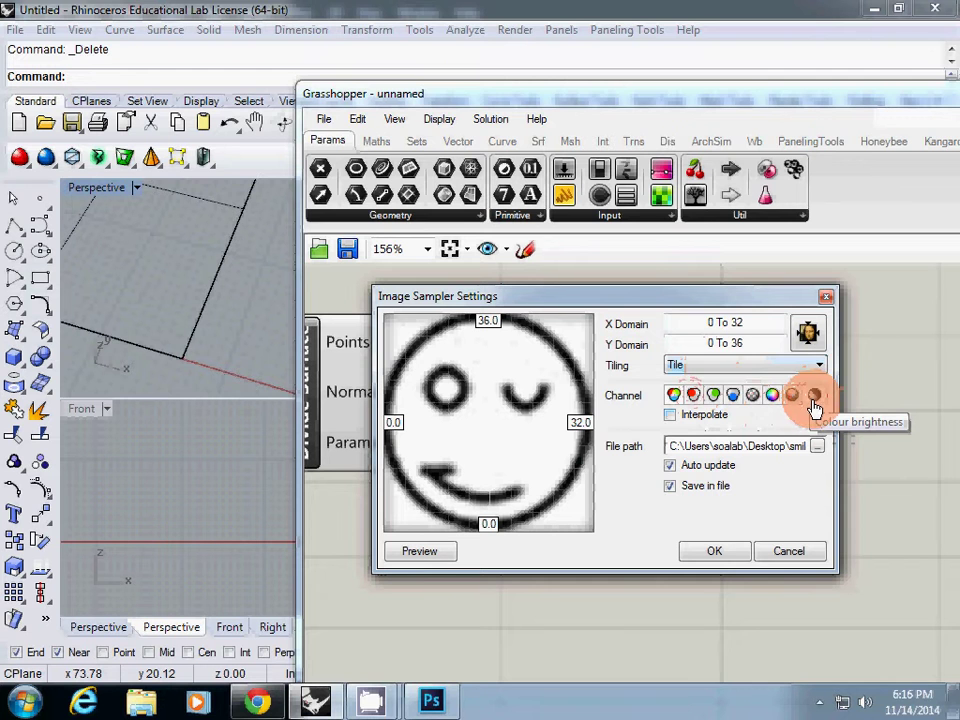
{"action": "left_click", "coordinate": [814, 398]}
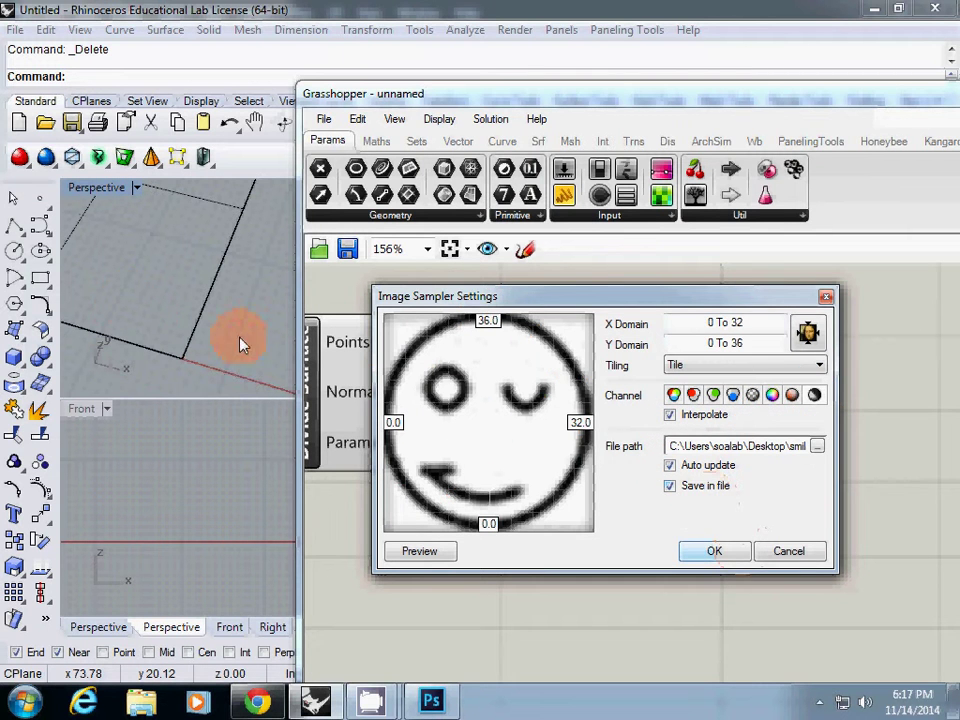
{"action": "left_click", "coordinate": [712, 553]}
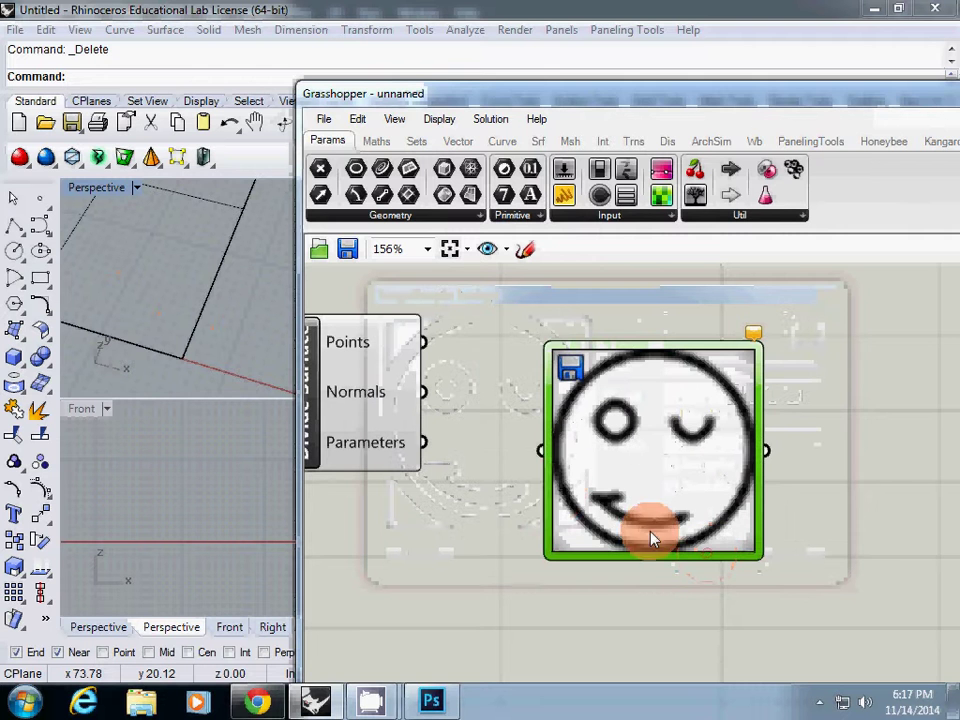
Connect the Divide Surface Points output to the Image Sampler's input
{"action": "left_click_drag", "start_coordinate": [616, 512], "coordinate": [588, 508]}
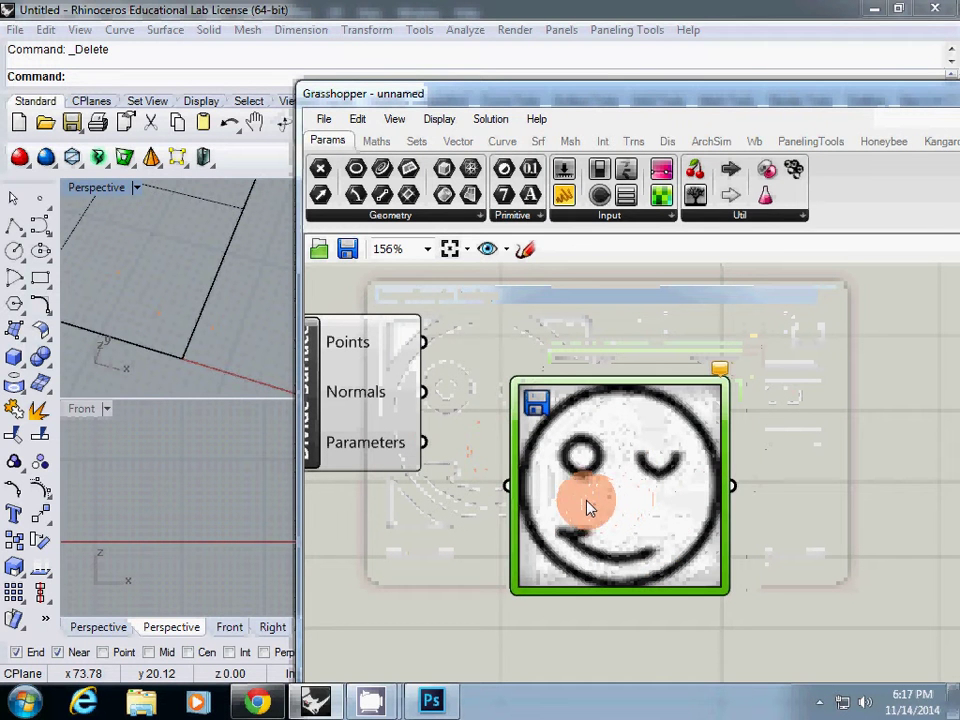
{"action": "left_click_drag", "start_coordinate": [428, 347], "coordinate": [508, 486]}
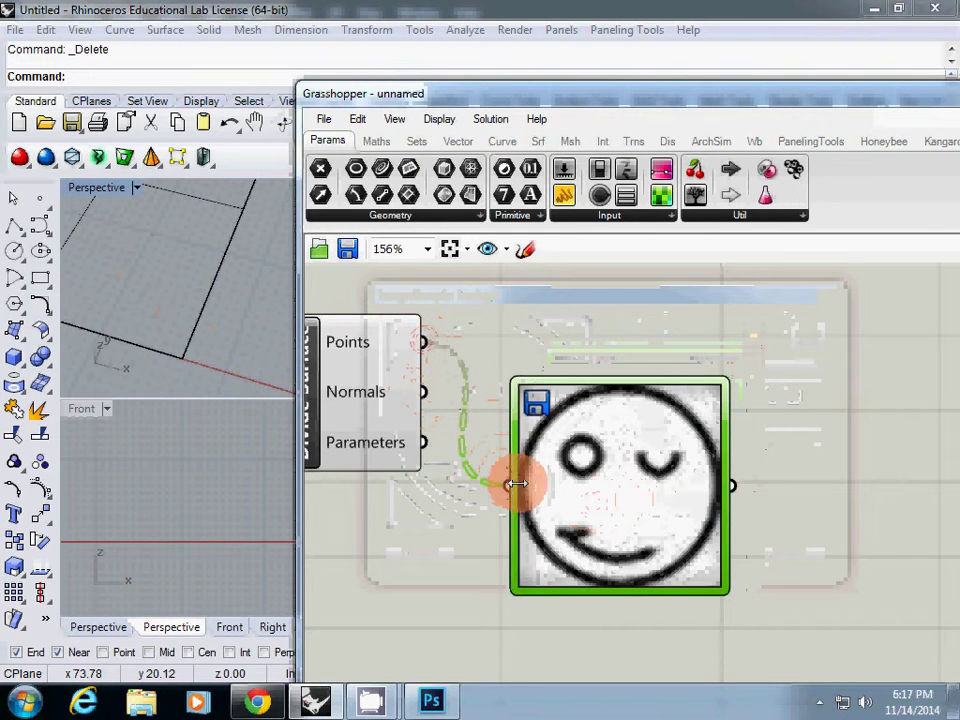
{"action": "right_click_drag", "start_coordinate": [790, 503], "coordinate": [664, 506]}
{"action": "scroll", "coordinate": [715, 507], "scroll_direction": "down", "scroll_amount": 3}
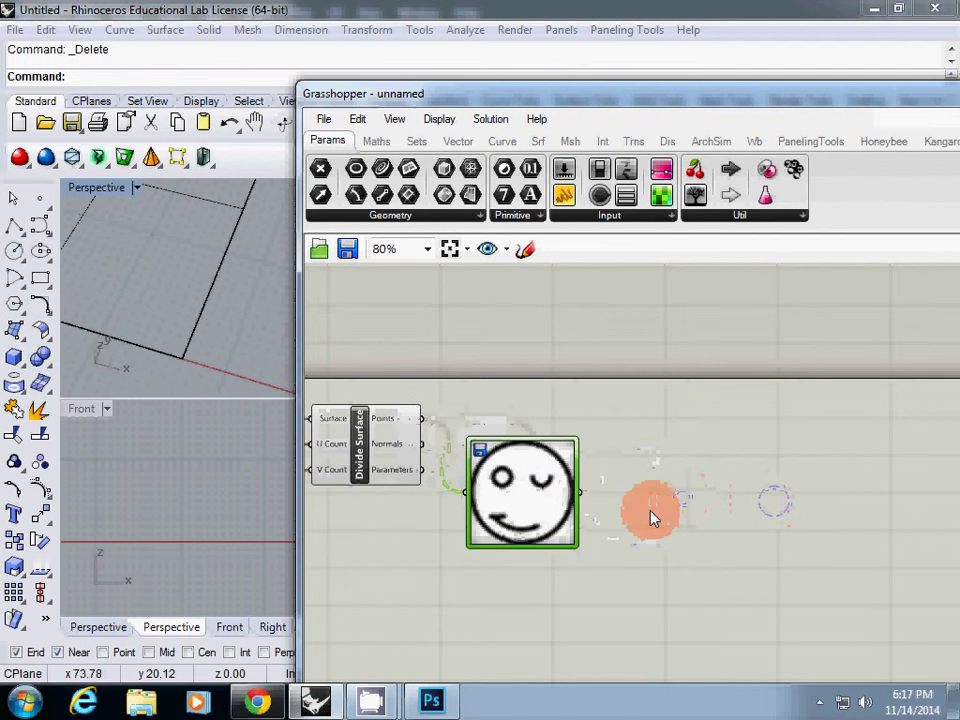
Add a Weight Attraction component, wiring the Divide Surface Points to Grid and the Image Sampler output to Weight
{"action": "double_click", "coordinate": [658, 519]}
{"action": "type", "text": "wel"}
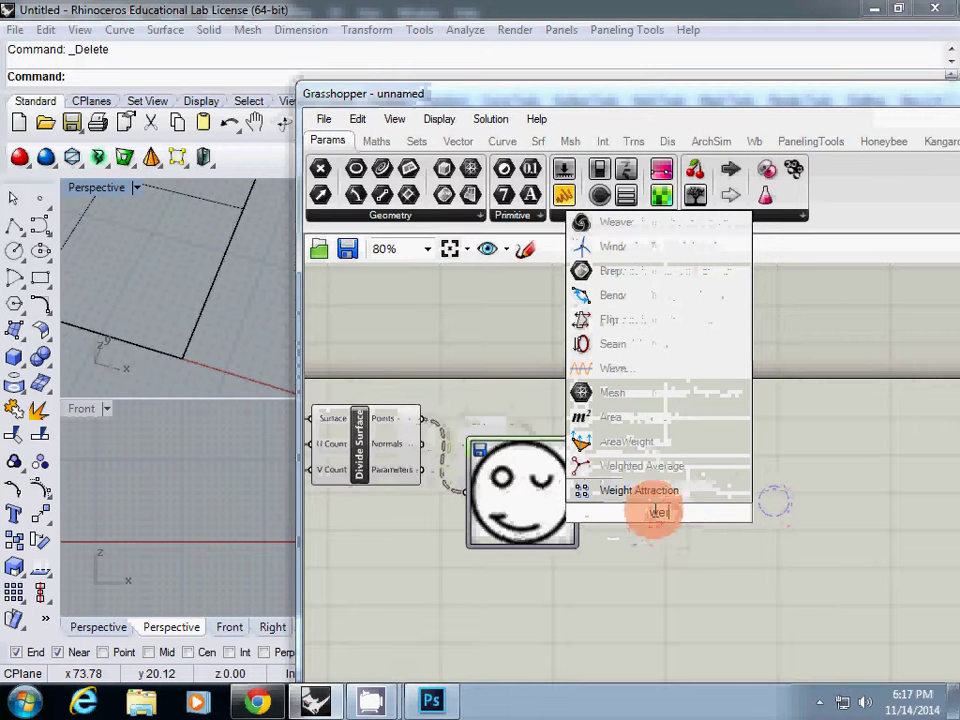
{"action": "left_click", "coordinate": [641, 497]}
{"action": "left_click_drag", "start_coordinate": [668, 495], "coordinate": [692, 434]}
{"action": "left_click_drag", "start_coordinate": [422, 419], "coordinate": [600, 428]}
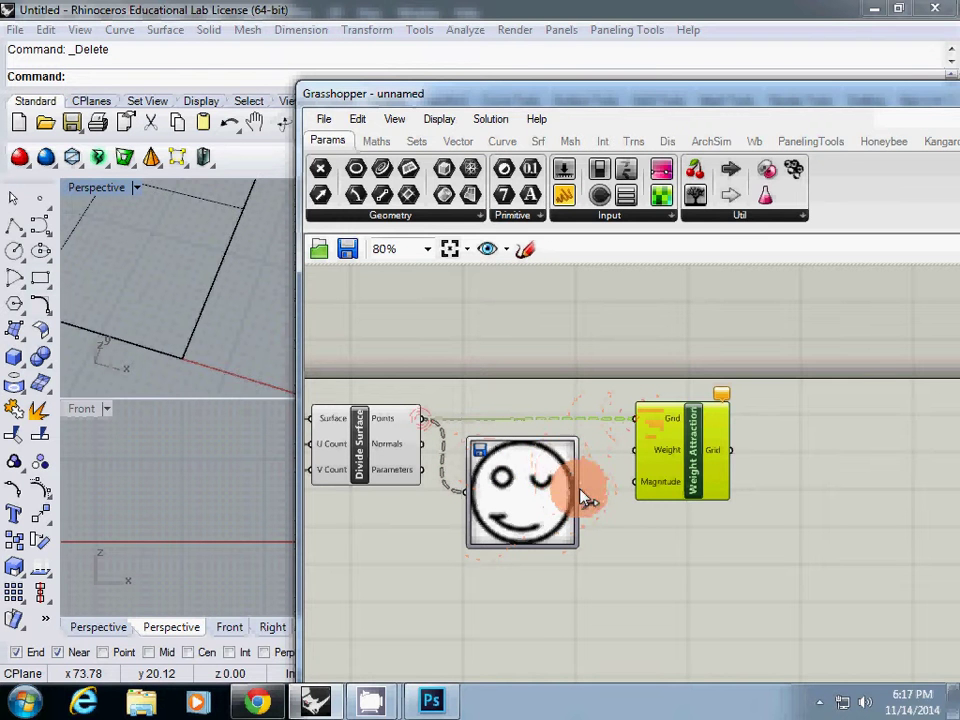
{"action": "left_click_drag", "start_coordinate": [582, 494], "coordinate": [636, 450]}
Compare the regular Divide Surface points with the Weight Attraction grid in the Perspective viewport
{"action": "right_click_drag", "start_coordinate": [485, 464], "coordinate": [626, 520]}
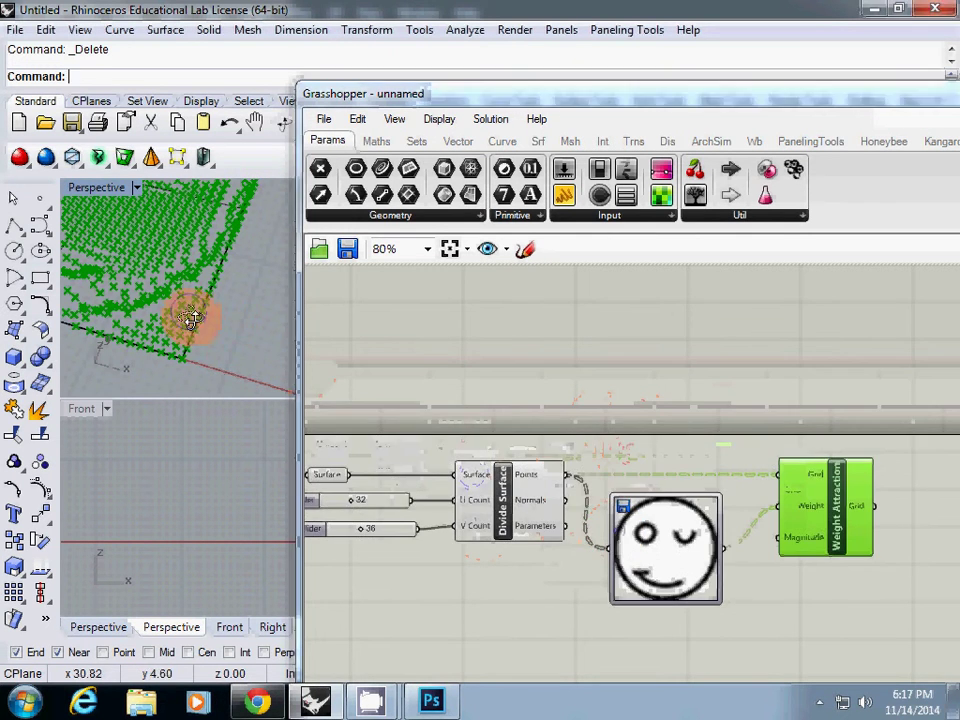
{"action": "scroll", "coordinate": [190, 322], "scroll_direction": "down", "scroll_amount": 5}
{"action": "right_click_drag", "start_coordinate": [189, 330], "coordinate": [221, 362]}
{"action": "scroll", "coordinate": [186, 320], "scroll_direction": "up", "scroll_amount": 4}
{"action": "left_click", "coordinate": [503, 510]}
{"action": "scroll", "coordinate": [182, 343], "scroll_direction": "down", "scroll_amount": 2}
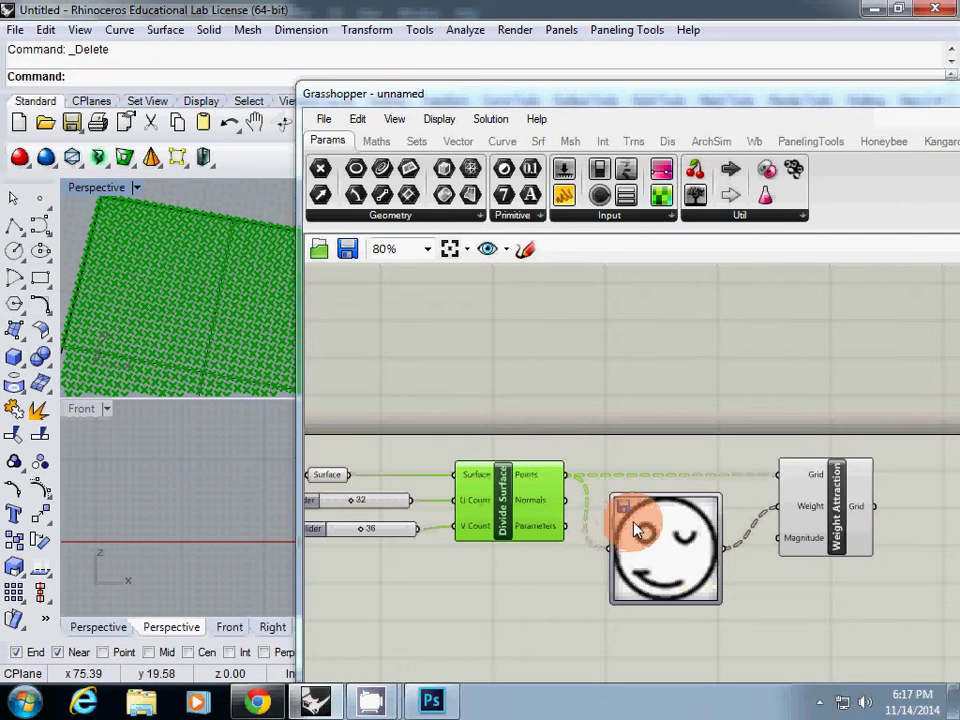
{"action": "left_click_drag", "start_coordinate": [628, 527], "coordinate": [838, 519]}
{"action": "left_click", "coordinate": [838, 519]}
{"action": "scroll", "coordinate": [195, 299], "scroll_direction": "up", "scroll_amount": 2}
{"action": "scroll", "coordinate": [207, 331], "scroll_direction": "up", "scroll_amount": 2}
{"action": "right_click_drag", "start_coordinate": [195, 299], "coordinate": [150, 300]}
{"action": "scroll", "coordinate": [207, 331], "scroll_direction": "down", "scroll_amount": 4}
{"action": "scroll", "coordinate": [152, 304], "scroll_direction": "down", "scroll_amount": 4}
{"action": "scroll", "coordinate": [179, 318], "scroll_direction": "up", "scroll_amount": 7}
{"action": "scroll", "coordinate": [178, 318], "scroll_direction": "down", "scroll_amount": 5}
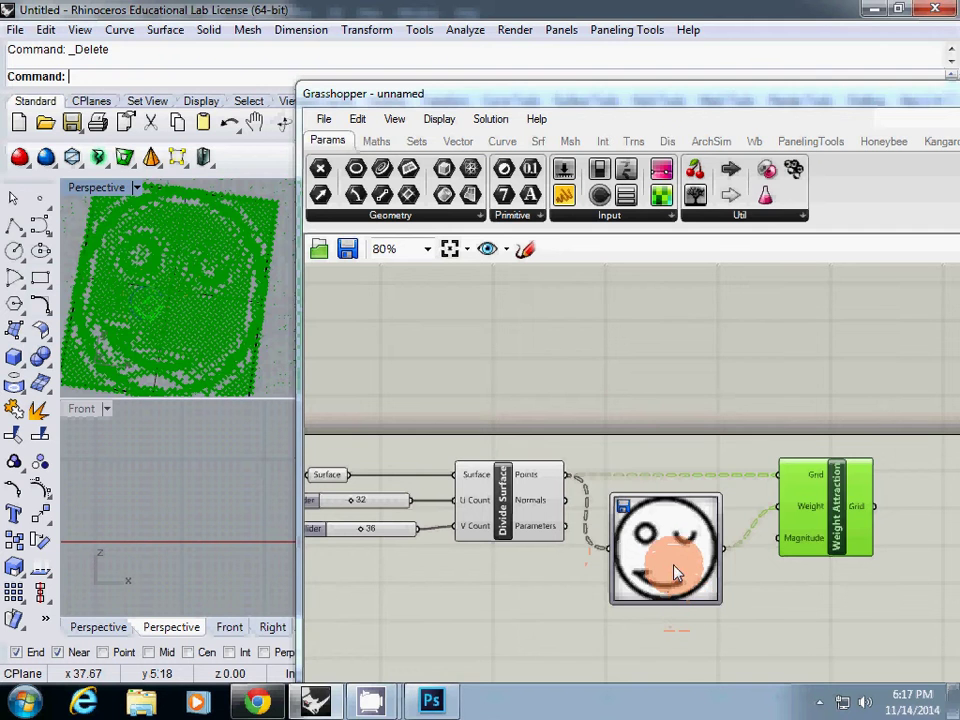
Connect a new 0.5 number slider to the Weight Attraction's Magnitude input and lower it to 0.0
{"action": "left_click_drag", "start_coordinate": [675, 572], "coordinate": [677, 556]}
{"action": "left_click_drag", "start_coordinate": [827, 544], "coordinate": [834, 579]}
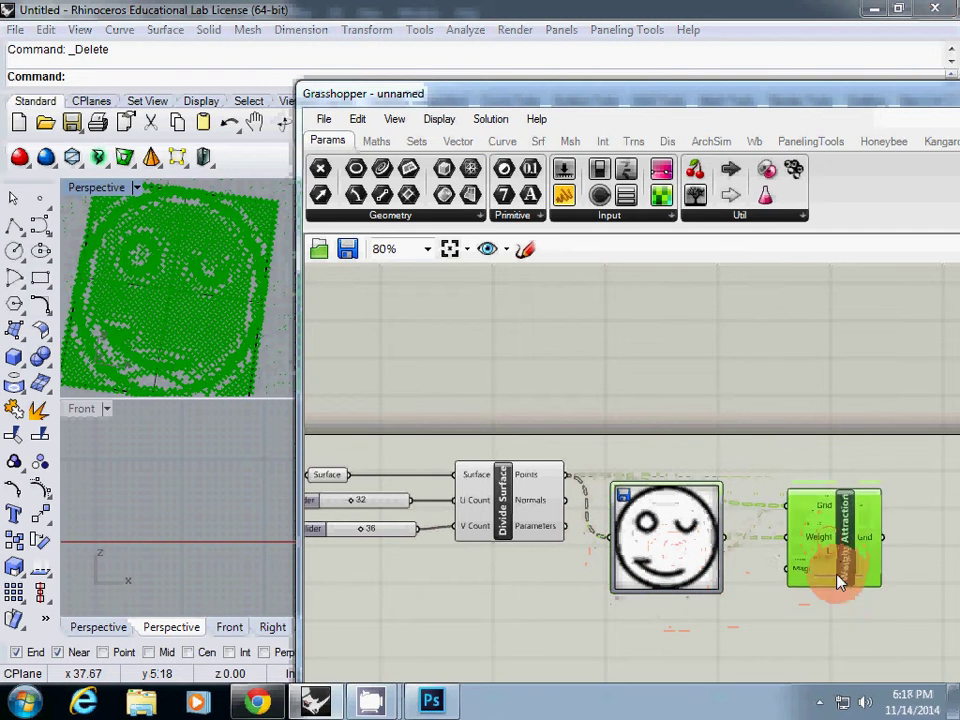
{"action": "double_click", "coordinate": [678, 634]}
{"action": "type", "text": "0.5"}
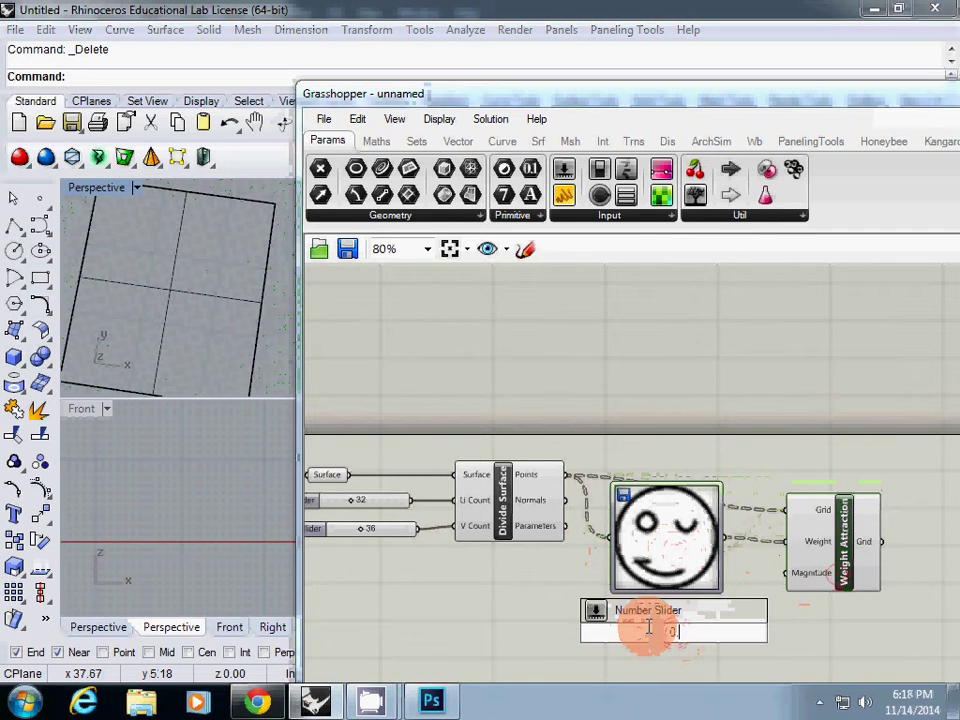
{"action": "key", "text": "Return"}
{"action": "left_click_drag", "start_coordinate": [751, 633], "coordinate": [831, 578]}
{"action": "left_click", "coordinate": [831, 573]}
{"action": "left_click_drag", "start_coordinate": [709, 635], "coordinate": [673, 635]}
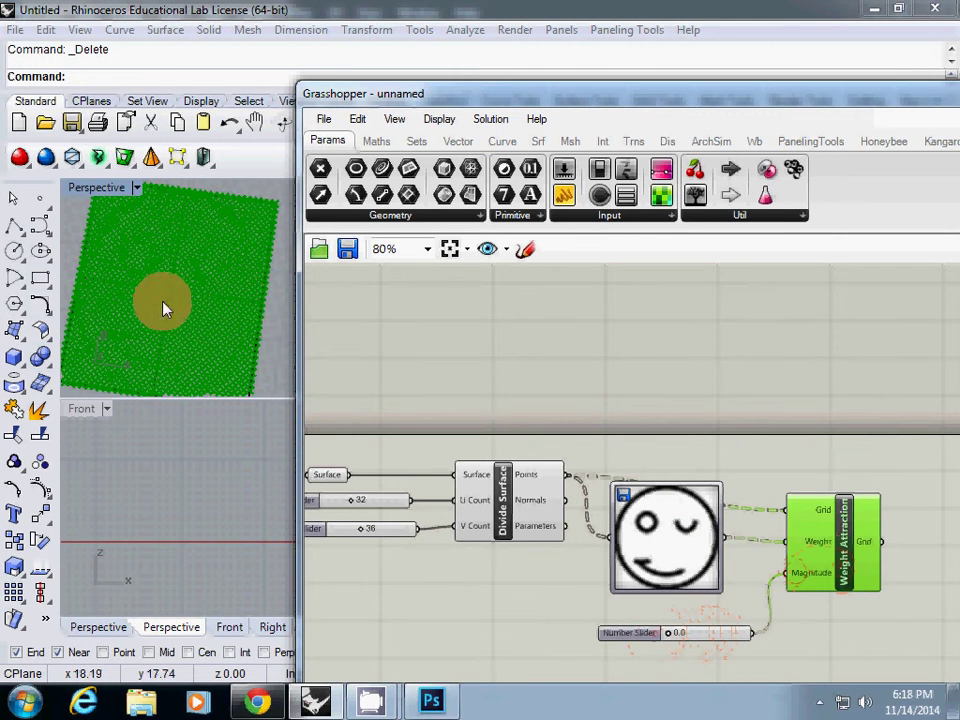
Set the Weight Attraction's Magnitude slider to 0.2
{"action": "right_click_drag", "start_coordinate": [163, 301], "coordinate": [161, 347]}
{"action": "scroll", "coordinate": [152, 300], "scroll_direction": "up", "scroll_amount": 5}
{"action": "scroll", "coordinate": [161, 348], "scroll_direction": "up", "scroll_amount": 3}
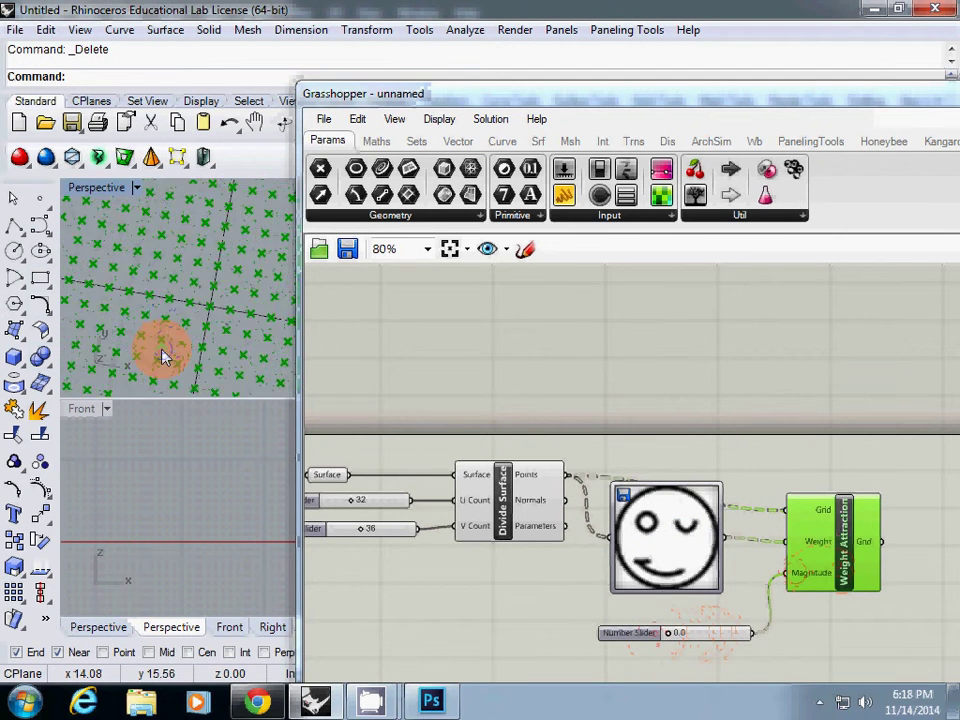
{"action": "scroll", "coordinate": [161, 349], "scroll_direction": "down", "scroll_amount": 8}
{"action": "left_click_drag", "start_coordinate": [669, 635], "coordinate": [801, 626]}
{"action": "scroll", "coordinate": [679, 600], "scroll_direction": "down", "scroll_amount": 3}
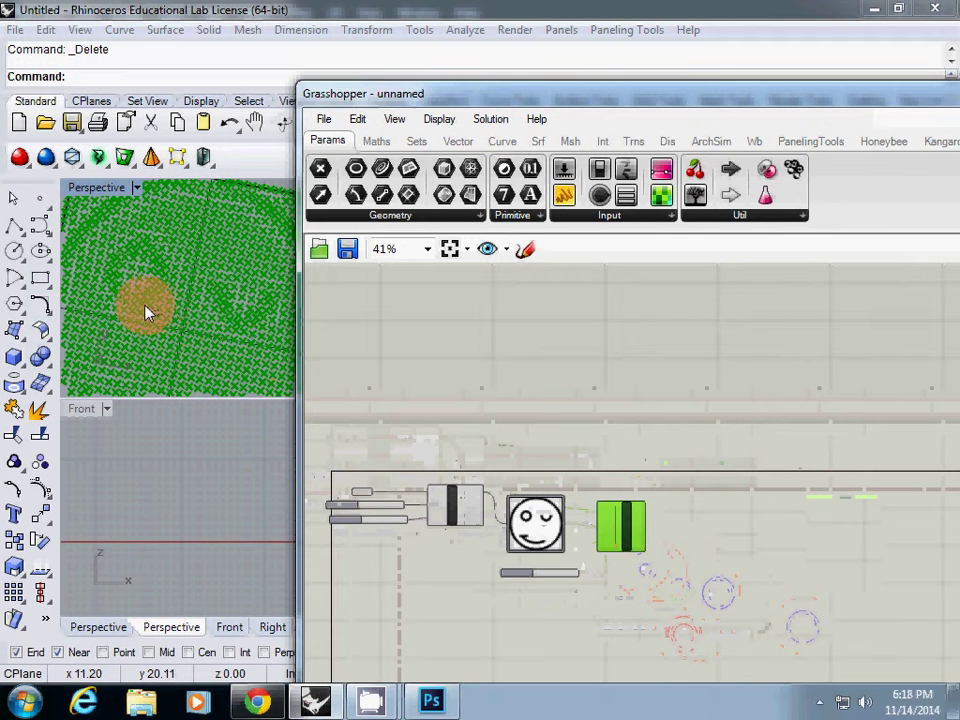
Add a Morph 2D component and wire the Weight Attraction's Grid output to its Grid input
{"action": "right_click_drag", "start_coordinate": [663, 557], "coordinate": [565, 532]}
{"action": "scroll", "coordinate": [604, 531], "scroll_direction": "up", "scroll_amount": 3}
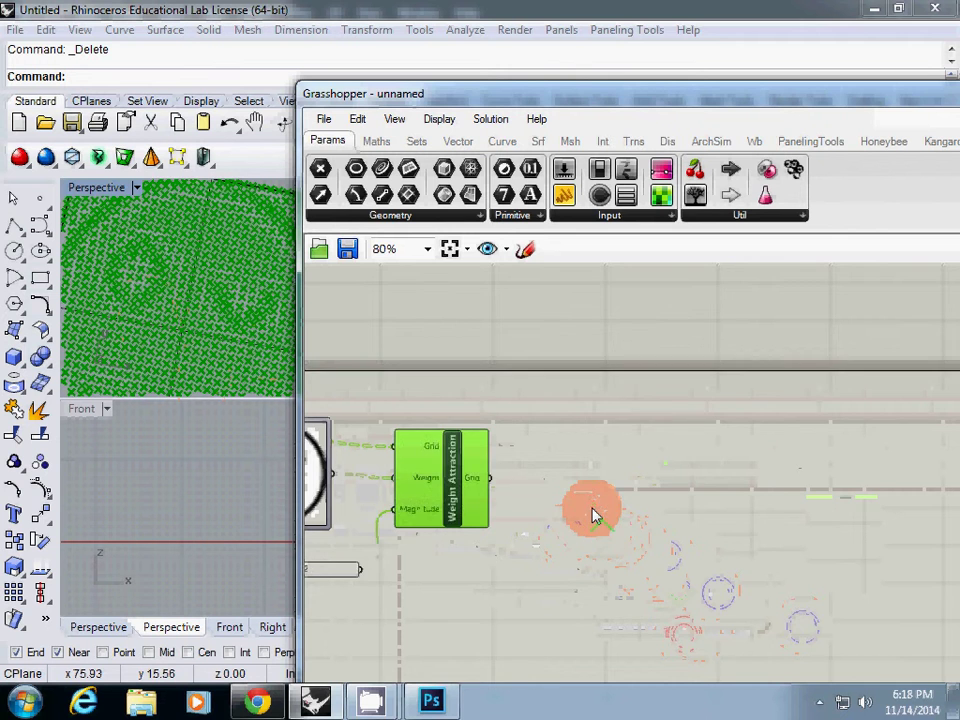
{"action": "scroll", "coordinate": [590, 512], "scroll_direction": "up", "scroll_amount": 2}
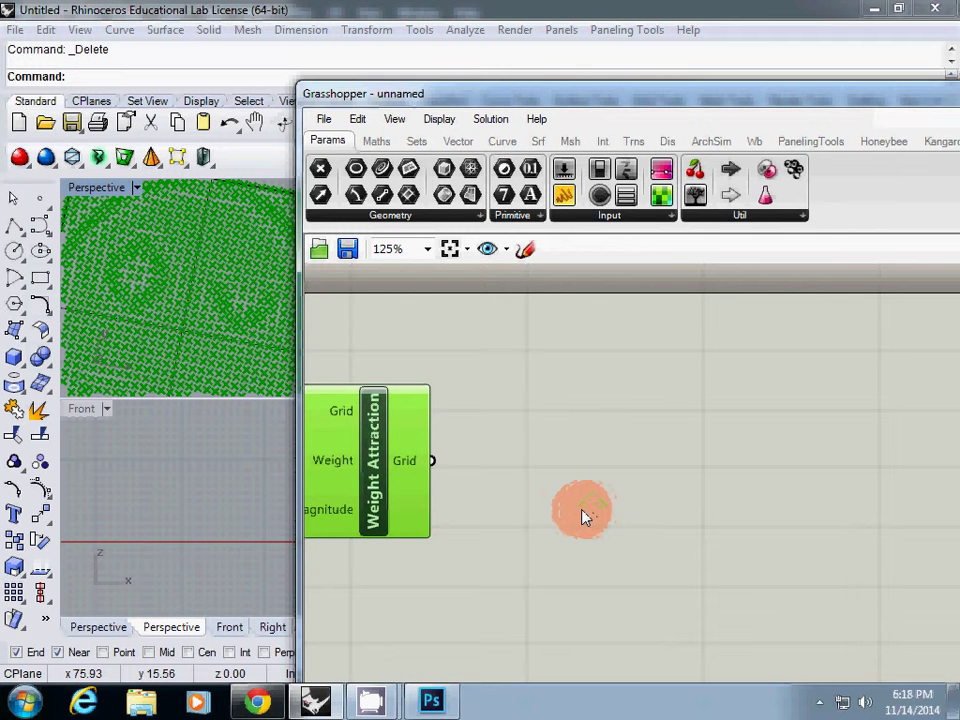
{"action": "double_click", "coordinate": [604, 516]}
{"action": "type", "text": "mor"}
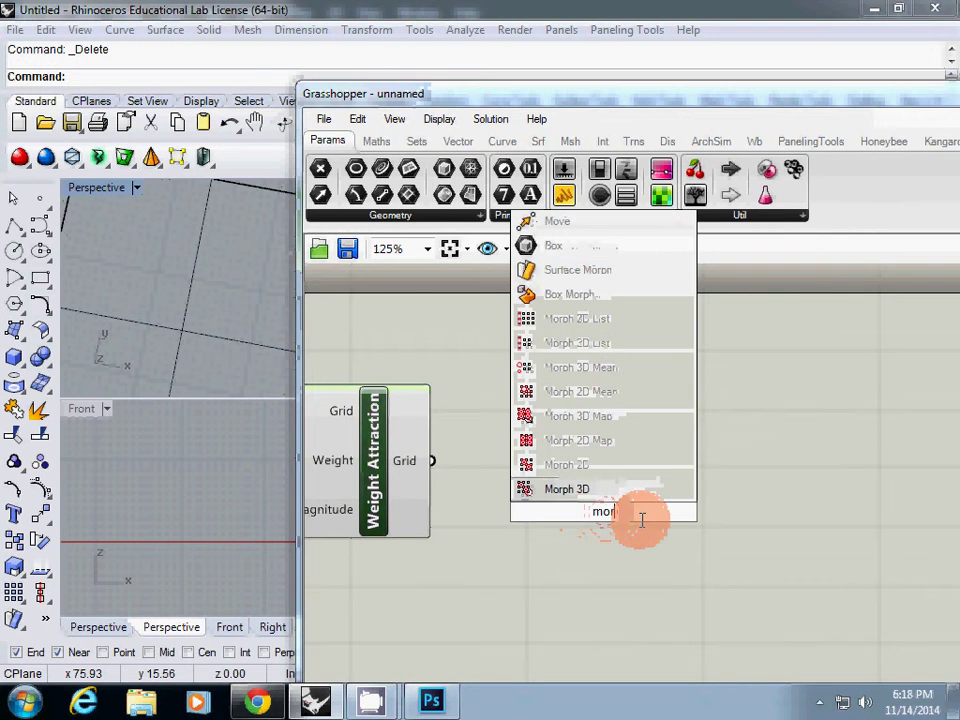
{"action": "left_click", "coordinate": [567, 466]}
{"action": "left_click_drag", "start_coordinate": [589, 501], "coordinate": [636, 509]}
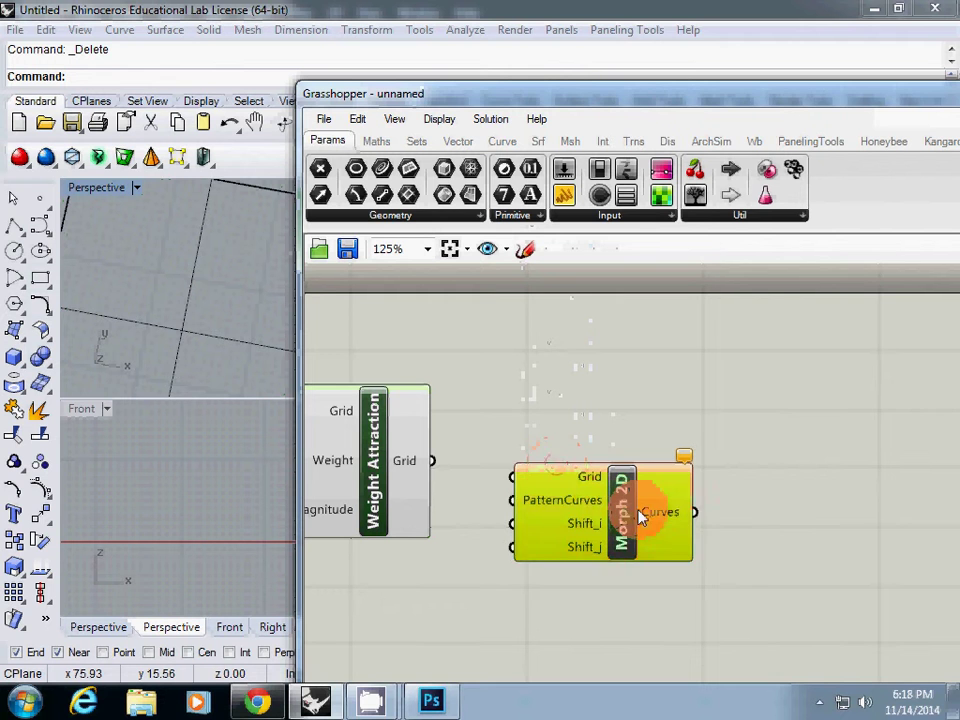
{"action": "left_click_drag", "start_coordinate": [434, 462], "coordinate": [558, 485]}
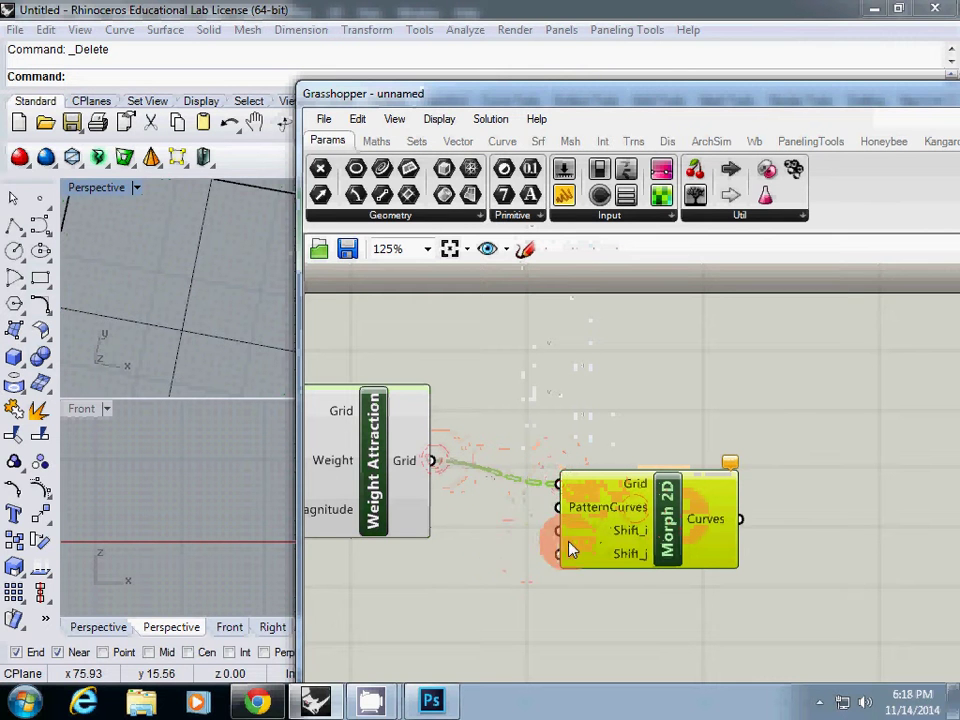
Draw a small closed control-point curve beside the surface in the Perspective viewport
{"action": "right_click_drag", "start_coordinate": [225, 292], "coordinate": [185, 262]}
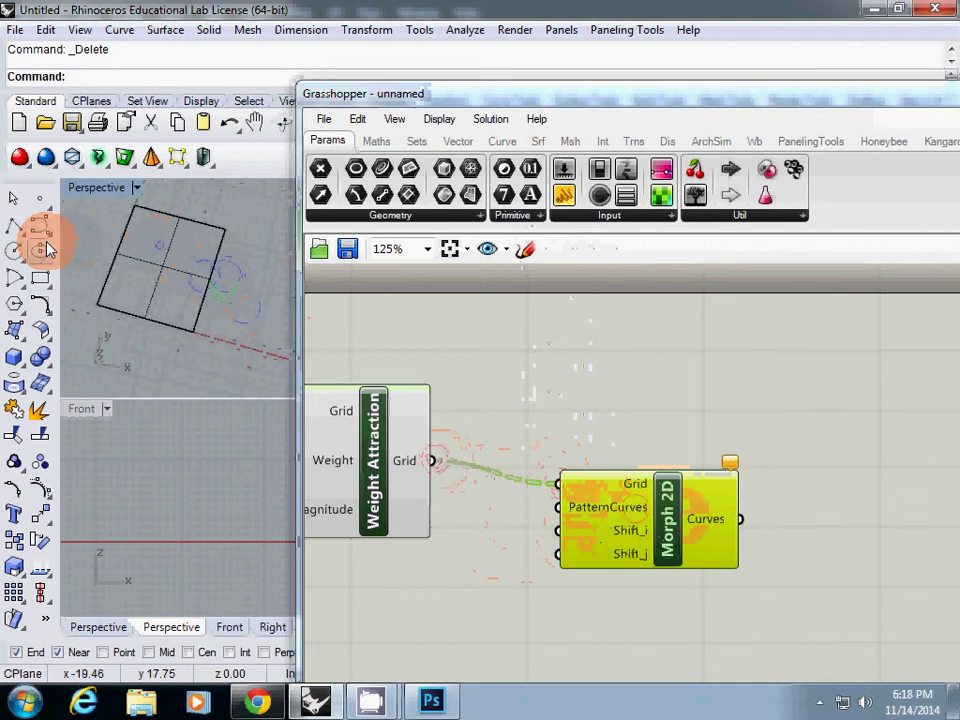
{"action": "left_click", "coordinate": [38, 224]}
{"action": "left_click", "coordinate": [244, 327]}
{"action": "left_click", "coordinate": [224, 355]}
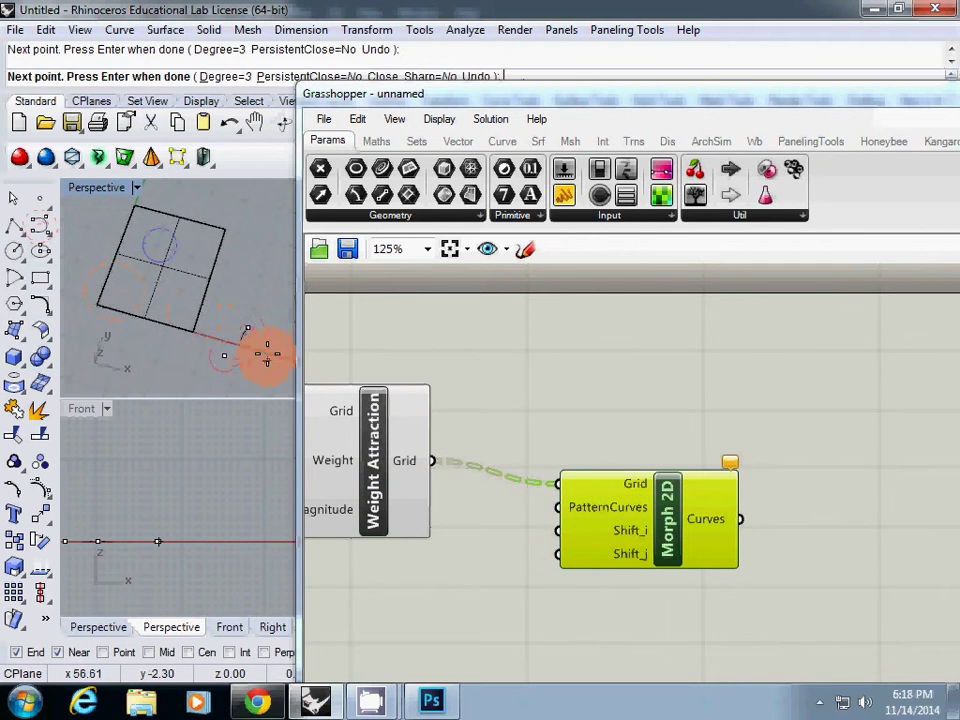
{"action": "right_click", "coordinate": [246, 327]}
Extract Morph 2D's PatternCurves input as a separate parameter and reference the small closed curve in it
{"action": "right_click", "coordinate": [578, 507]}
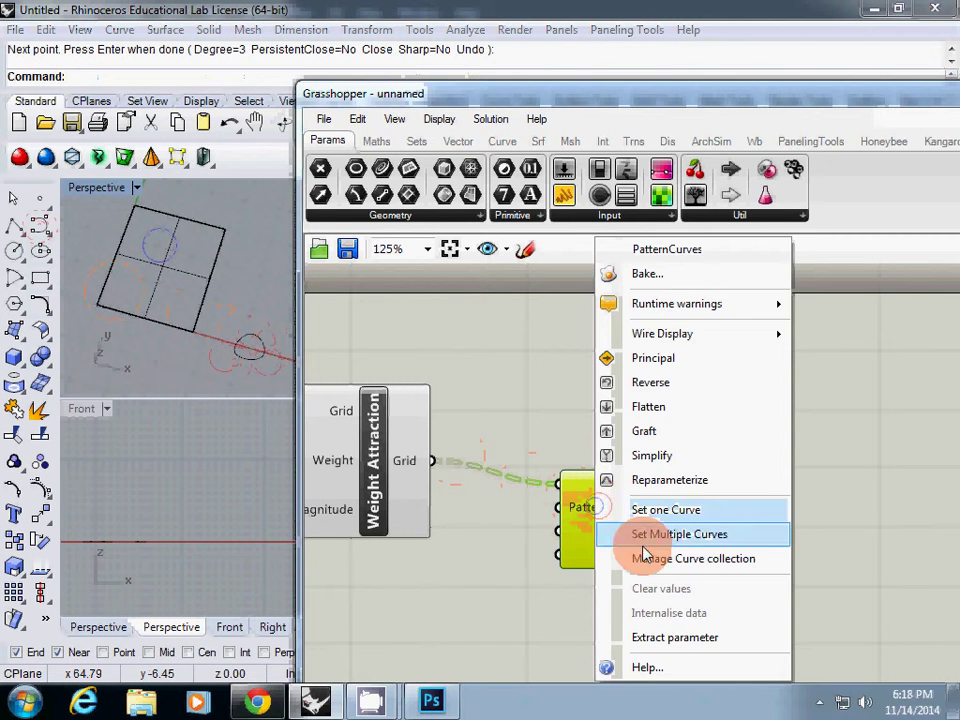
{"action": "left_click", "coordinate": [660, 636]}
{"action": "left_click_drag", "start_coordinate": [503, 508], "coordinate": [386, 582]}
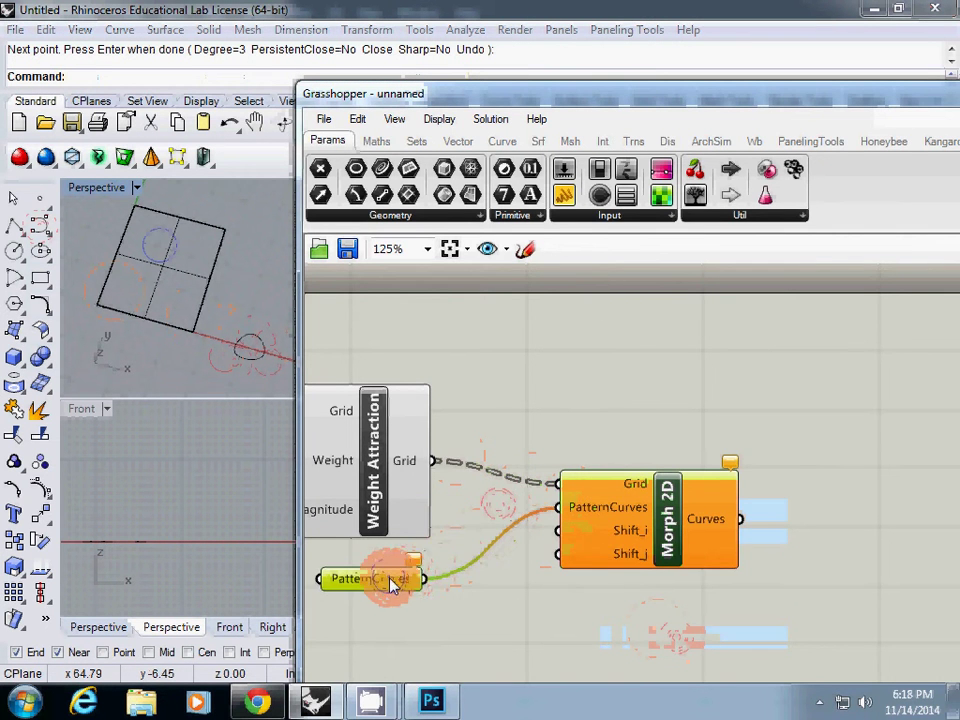
{"action": "right_click", "coordinate": [386, 580]}
{"action": "left_click", "coordinate": [448, 534]}
{"action": "left_click", "coordinate": [246, 350]}
{"action": "key", "text": "Return"}
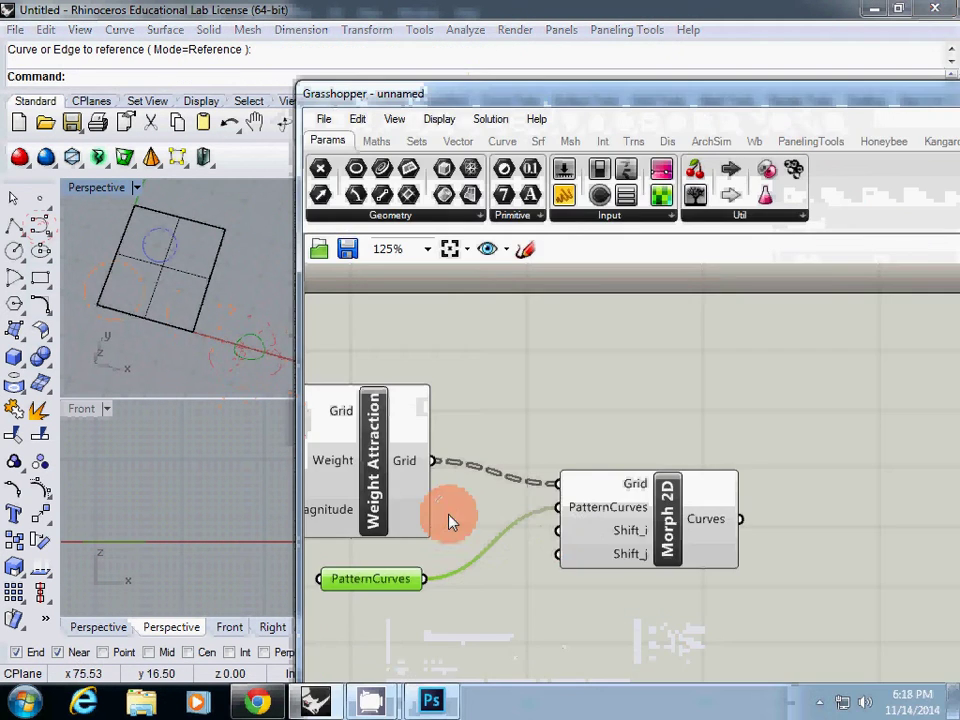
Raise the Weight Attraction's Magnitude slider to 0.5 to strengthen the distortion of the morphed pattern
{"action": "scroll", "coordinate": [165, 295], "scroll_direction": "up", "scroll_amount": 8}
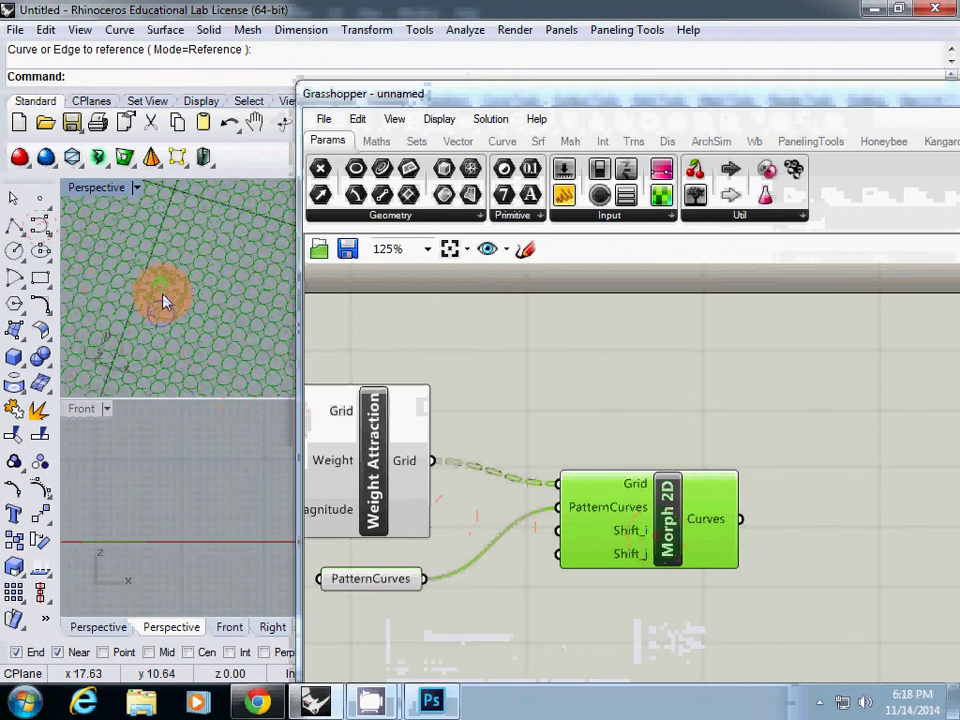
{"action": "scroll", "coordinate": [200, 317], "scroll_direction": "down", "scroll_amount": 5}
{"action": "right_click_drag", "start_coordinate": [203, 318], "coordinate": [181, 335], "text": "shift"}
{"action": "scroll", "coordinate": [204, 328], "scroll_direction": "up", "scroll_amount": 7}
{"action": "scroll", "coordinate": [195, 314], "scroll_direction": "down", "scroll_amount": 8}
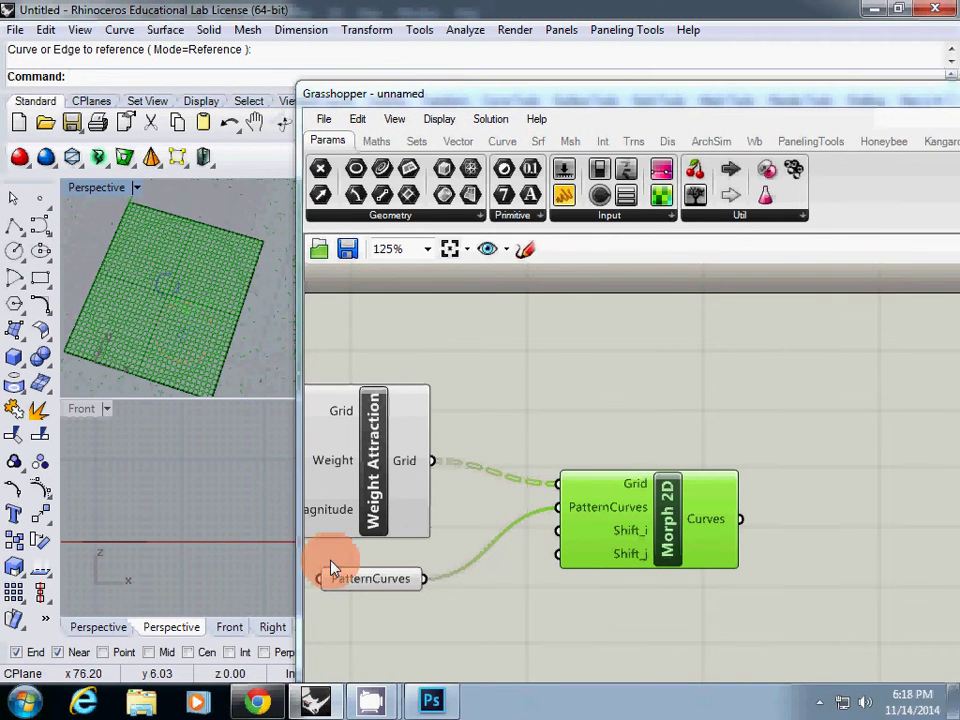
{"action": "mouse_move", "coordinate": [387, 505]}
{"action": "right_mouse_down"}
{"action": "mouse_move", "coordinate": [581, 525]}
{"action": "mouse_move", "coordinate": [424, 495]}
{"action": "mouse_move", "coordinate": [477, 491]}
{"action": "right_mouse_up"}
{"action": "right_click_drag", "start_coordinate": [373, 560], "coordinate": [457, 488]}
{"action": "right_click_drag", "start_coordinate": [240, 408], "coordinate": [205, 348], "text": "ctrl"}
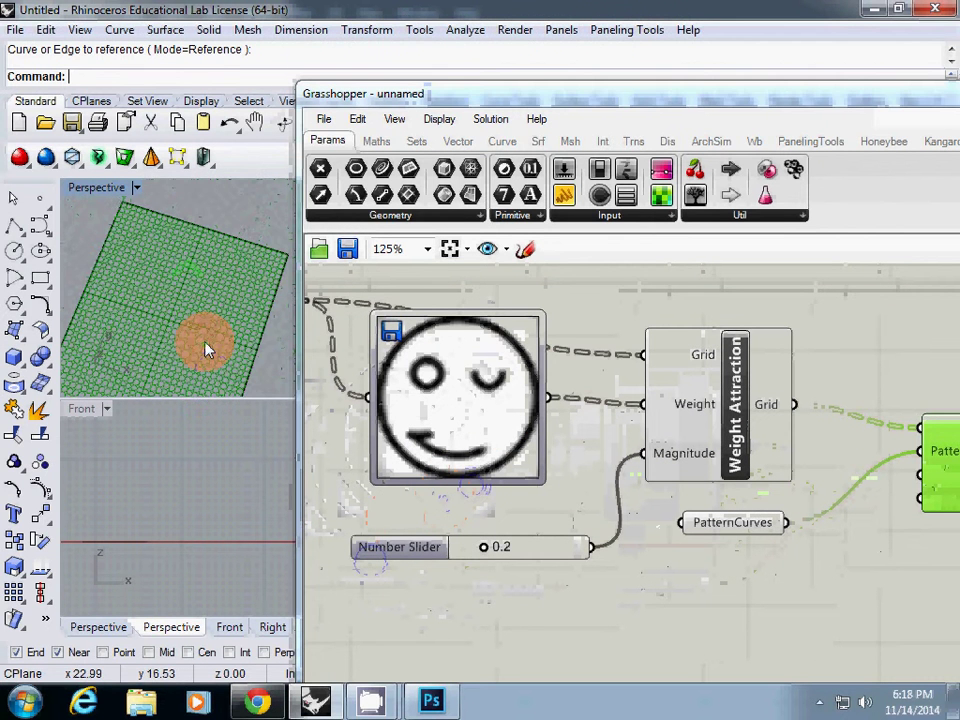
{"action": "left_click_drag", "start_coordinate": [476, 556], "coordinate": [519, 551]}
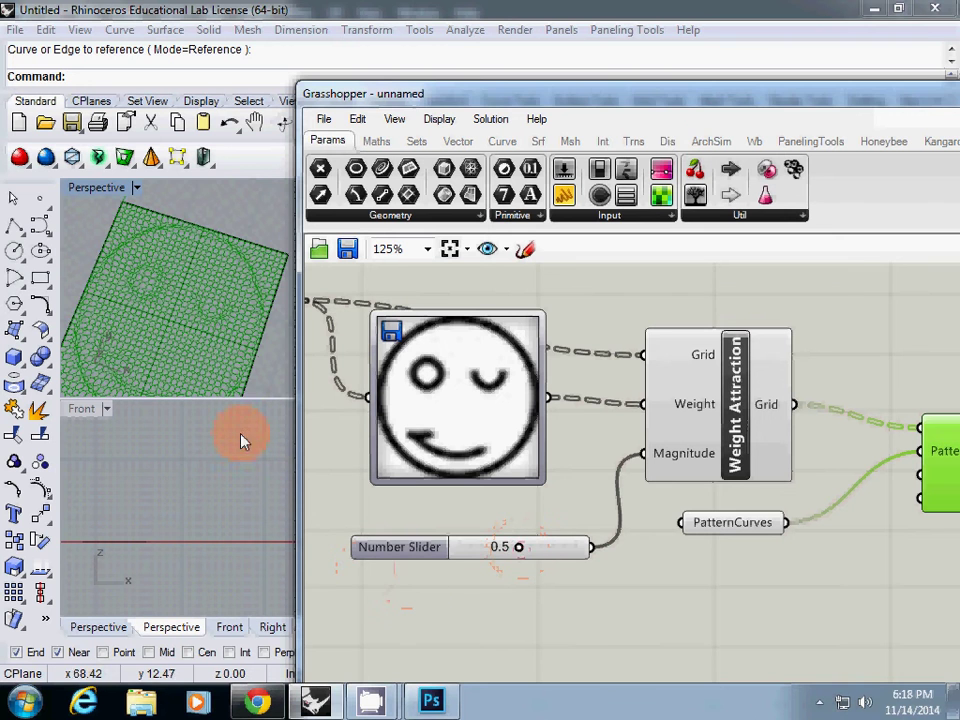
Examine the morphed curve pattern up close and as a whole in the Perspective viewport
{"action": "mouse_move", "coordinate": [218, 380]}
{"action": "right_mouse_down"}
{"action": "mouse_move", "coordinate": [193, 339]}
{"action": "mouse_move", "coordinate": [170, 362]}
{"action": "mouse_move", "coordinate": [244, 328]}
{"action": "mouse_move", "coordinate": [224, 359]}
{"action": "mouse_move", "coordinate": [150, 336]}
{"action": "mouse_move", "coordinate": [155, 345]}
{"action": "right_mouse_up"}
{"action": "scroll", "coordinate": [198, 365], "scroll_direction": "up", "scroll_amount": 8}
{"action": "right_click_drag", "start_coordinate": [98, 320], "coordinate": [117, 315], "text": "ctrl"}
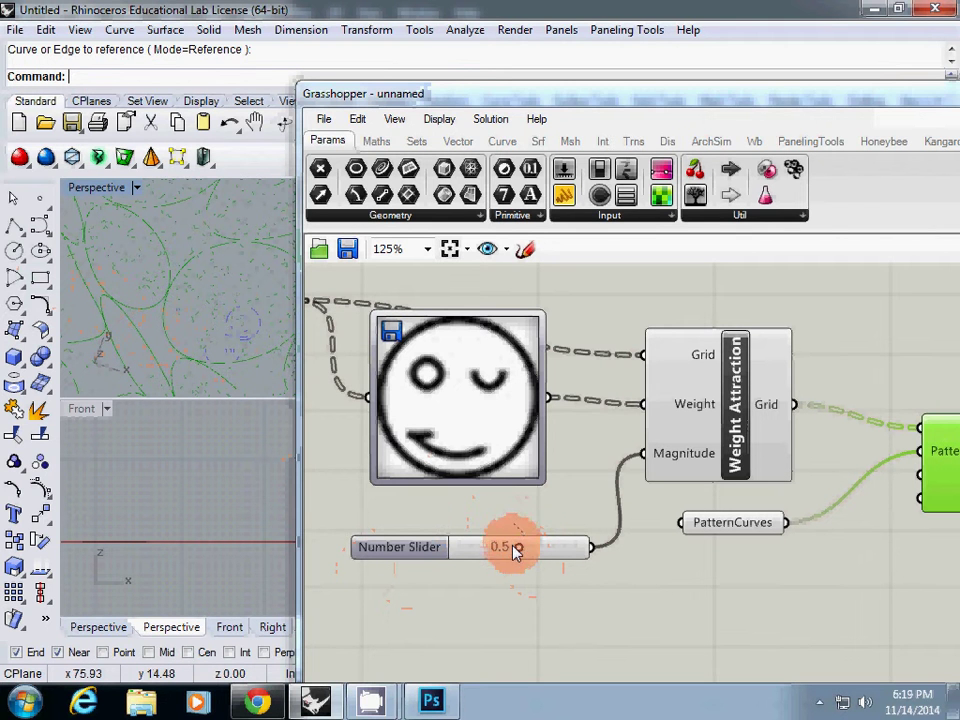
{"action": "mouse_move", "coordinate": [512, 545]}
{"action": "left_mouse_down"}
{"action": "mouse_move", "coordinate": [578, 545]}
{"action": "mouse_move", "coordinate": [522, 547]}
{"action": "left_mouse_up"}
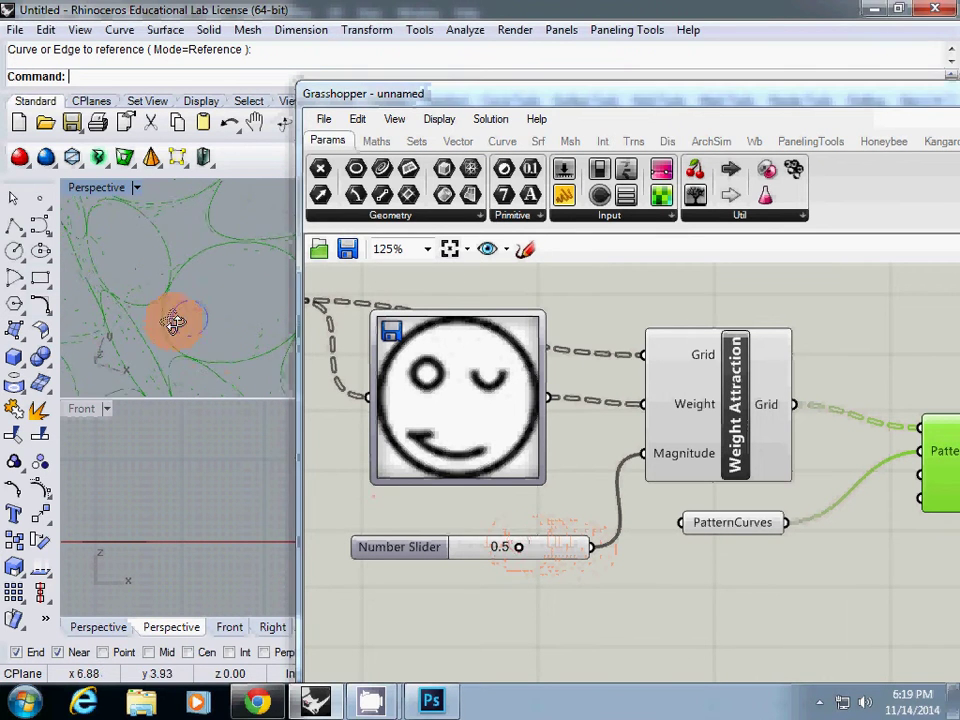
{"action": "right_click_drag", "start_coordinate": [167, 317], "coordinate": [123, 310]}
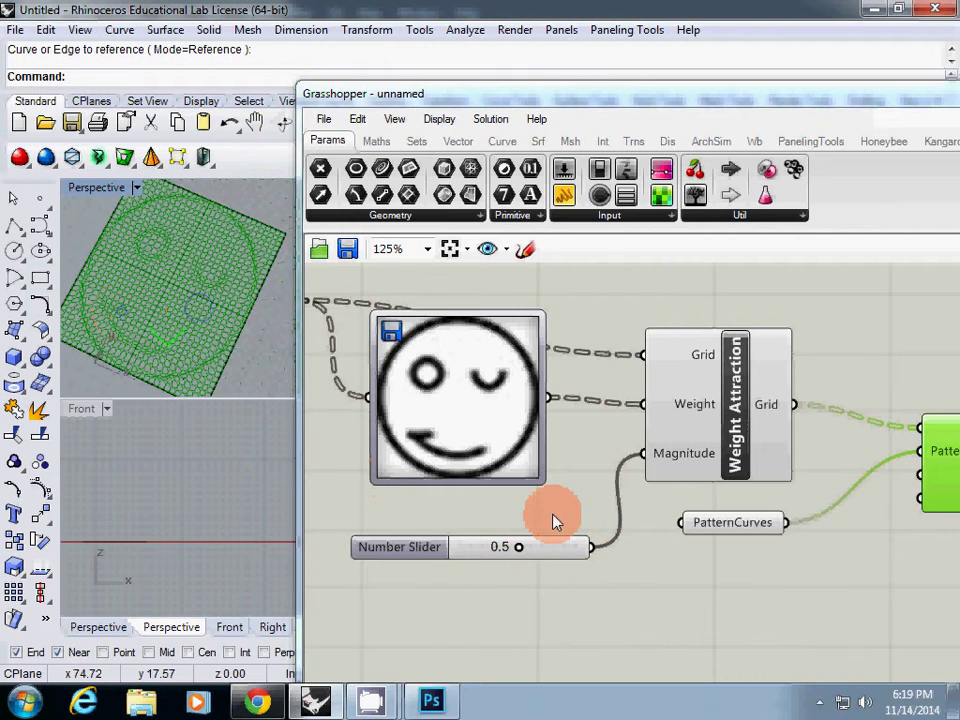
{"action": "right_click_drag", "start_coordinate": [681, 568], "coordinate": [552, 522]}
{"action": "scroll", "coordinate": [552, 522], "scroll_direction": "down", "scroll_amount": 5}
{"action": "right_click_drag", "start_coordinate": [648, 521], "coordinate": [495, 474]}
{"action": "scroll", "coordinate": [545, 458], "scroll_direction": "up", "scroll_amount": 5}
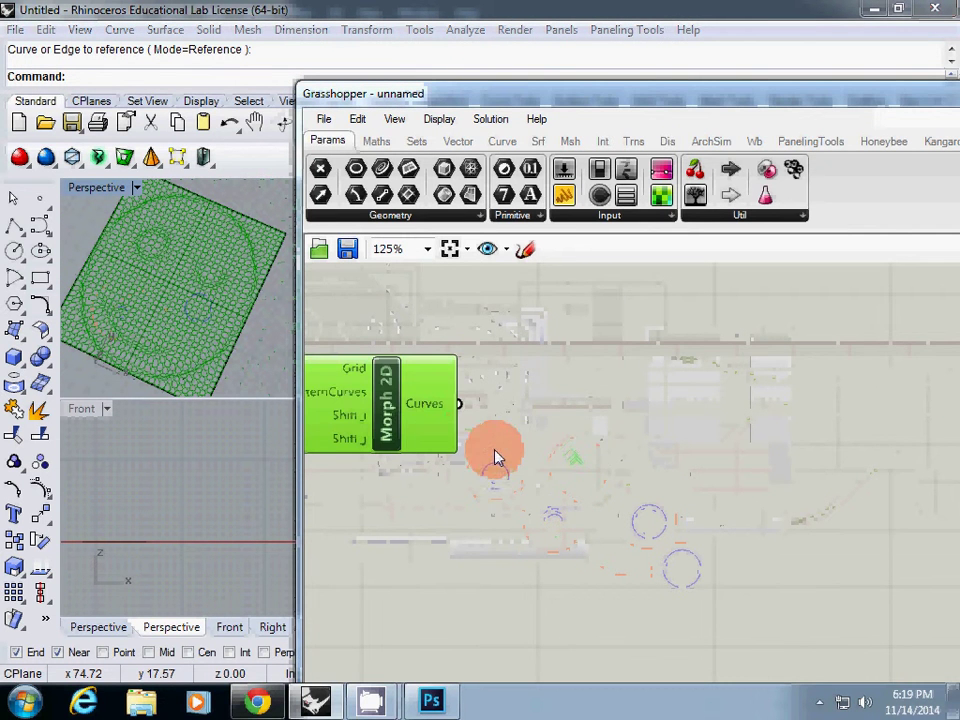
{"action": "scroll", "coordinate": [190, 368], "scroll_direction": "up", "scroll_amount": 5}
{"action": "scroll", "coordinate": [198, 378], "scroll_direction": "up", "scroll_amount": 5}
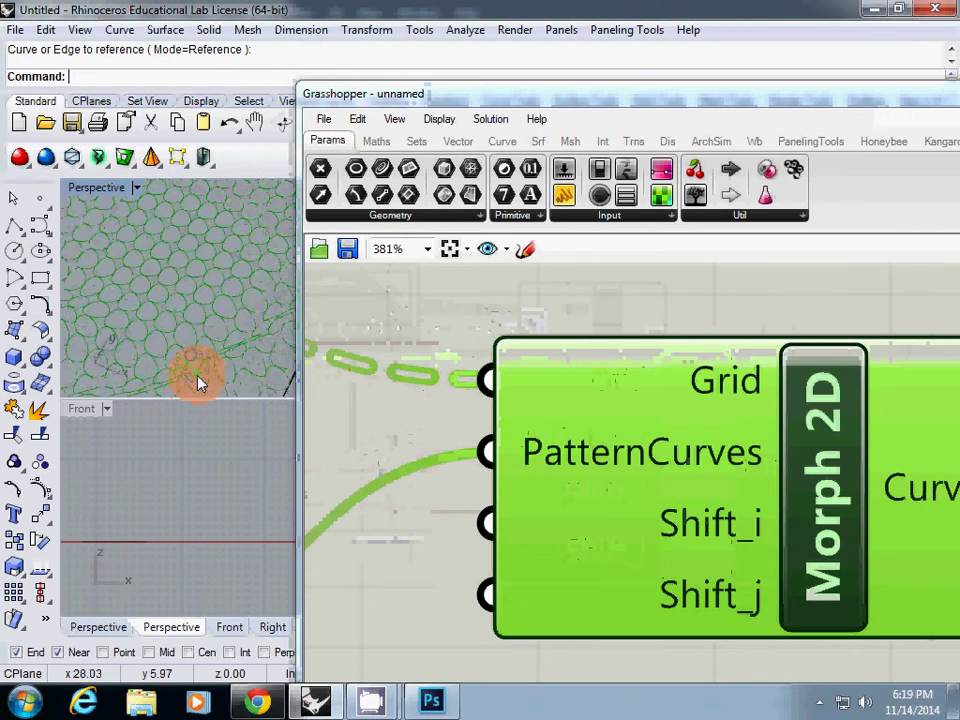
{"action": "scroll", "coordinate": [208, 379], "scroll_direction": "down", "scroll_amount": 10}
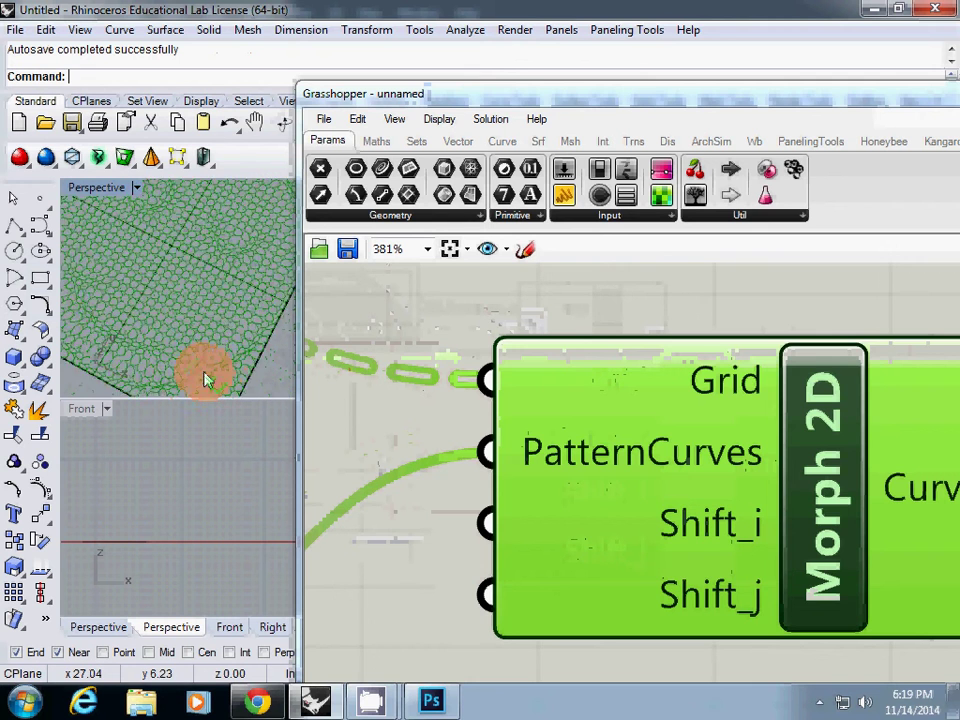
{"action": "scroll", "coordinate": [420, 480], "scroll_direction": "down", "scroll_amount": 7}
{"action": "right_click", "coordinate": [556, 543]}
{"action": "mouse_move", "coordinate": [629, 546]}
{"action": "left_click", "coordinate": [848, 579]}
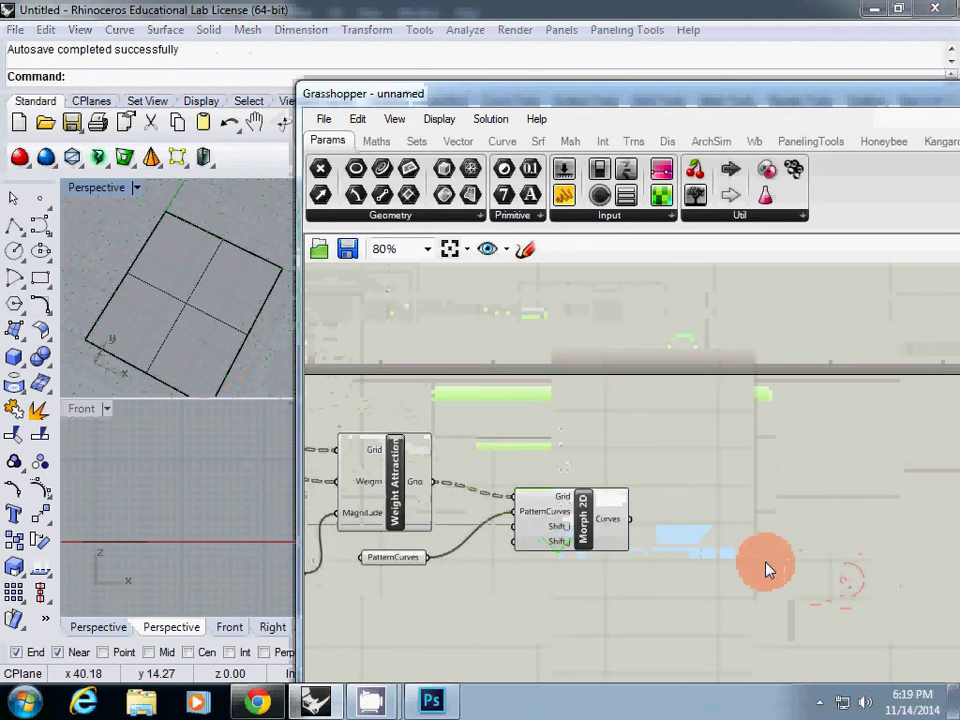
Add a Scale component after Morph 2D and connect the Curves output to its Geometry input
{"action": "right_click_drag", "start_coordinate": [691, 537], "coordinate": [582, 497]}
{"action": "scroll", "coordinate": [582, 497], "scroll_direction": "up", "scroll_amount": 4}
{"action": "double_click", "coordinate": [714, 528]}
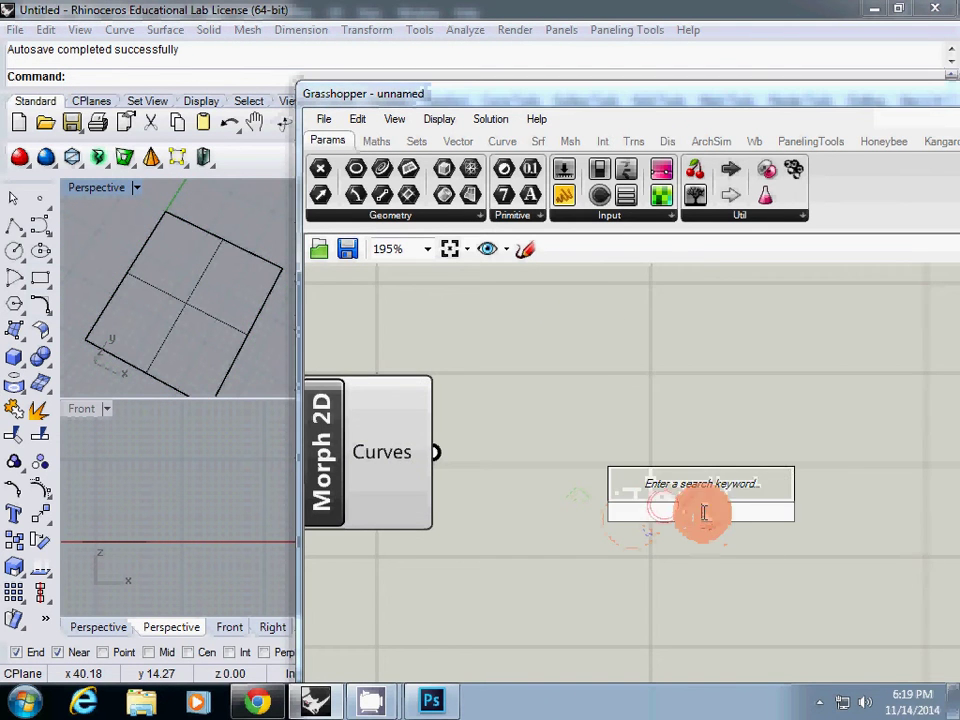
{"action": "type", "text": "scale"}
{"action": "key", "text": "Return"}
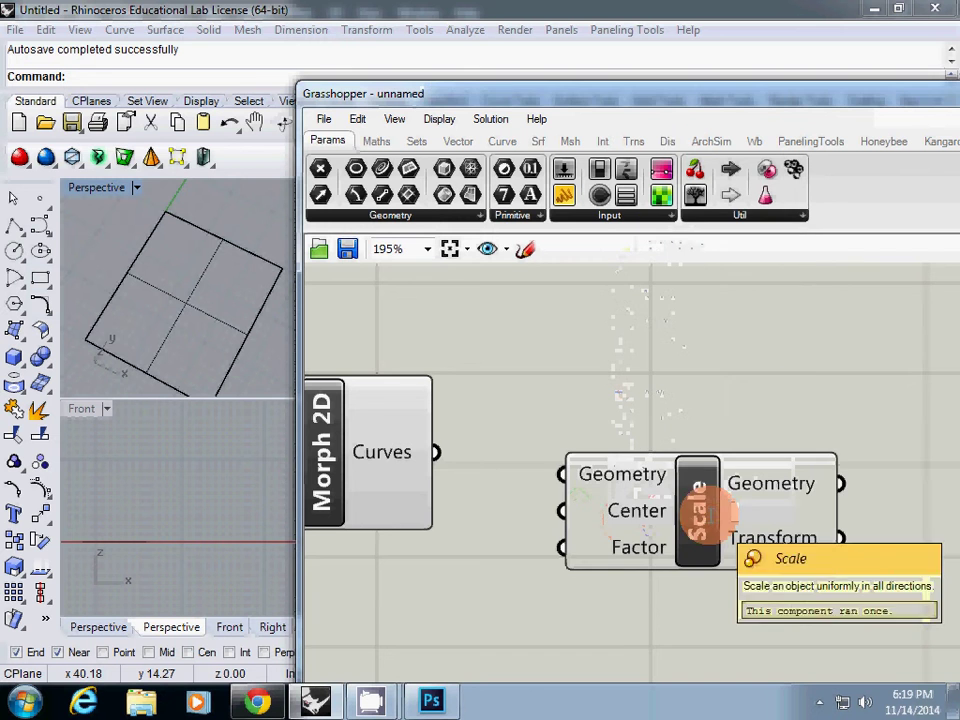
{"action": "left_click", "coordinate": [455, 470]}
{"action": "left_click_drag", "start_coordinate": [520, 470], "coordinate": [594, 497]}
{"action": "left_click_drag", "start_coordinate": [698, 510], "coordinate": [894, 488]}
Add an Area component, wiring Morph 2D's Curves to its Geometry input and its Centroid output to Scale's Center
{"action": "double_click", "coordinate": [561, 606]}
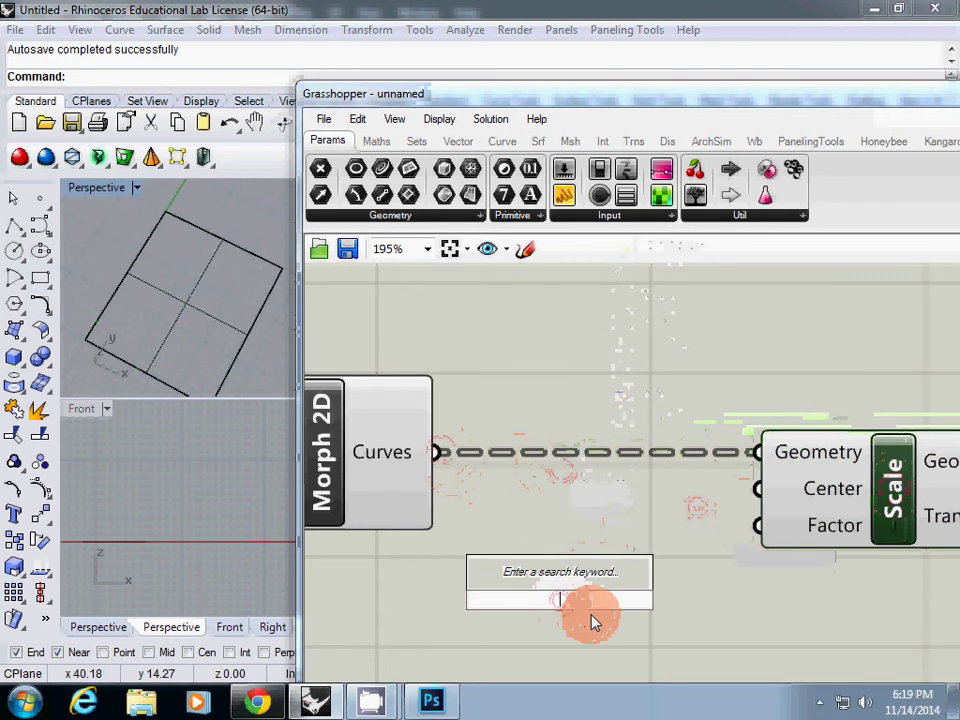
{"action": "type", "text": "area"}
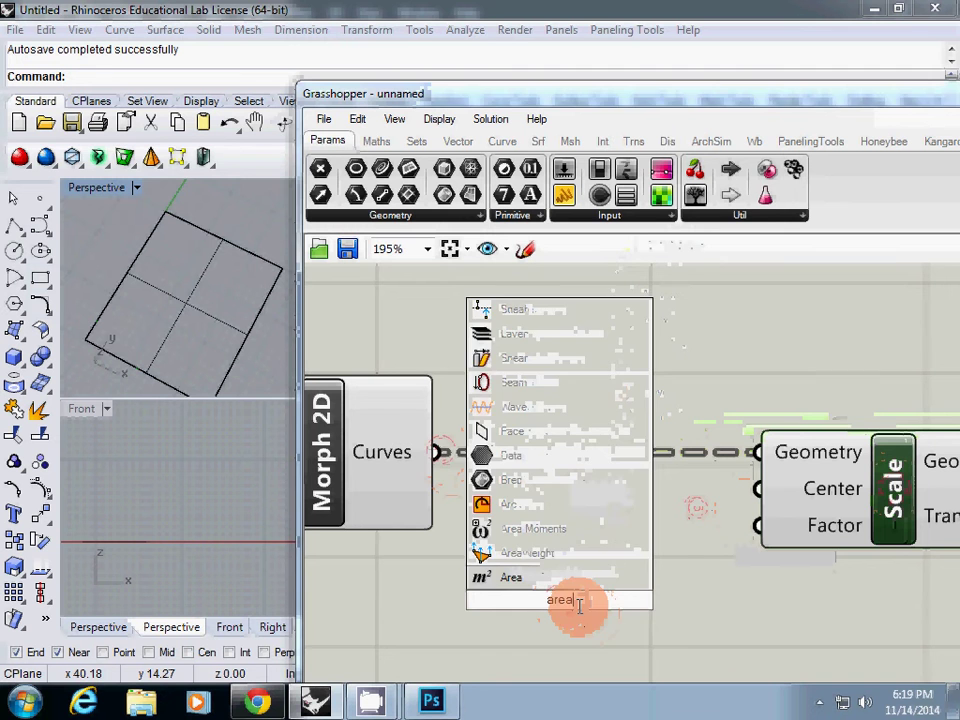
{"action": "key", "text": "Return"}
{"action": "left_click_drag", "start_coordinate": [450, 465], "coordinate": [427, 598]}
{"action": "left_click_drag", "start_coordinate": [692, 616], "coordinate": [757, 488]}
{"action": "left_click_drag", "start_coordinate": [574, 616], "coordinate": [607, 578]}
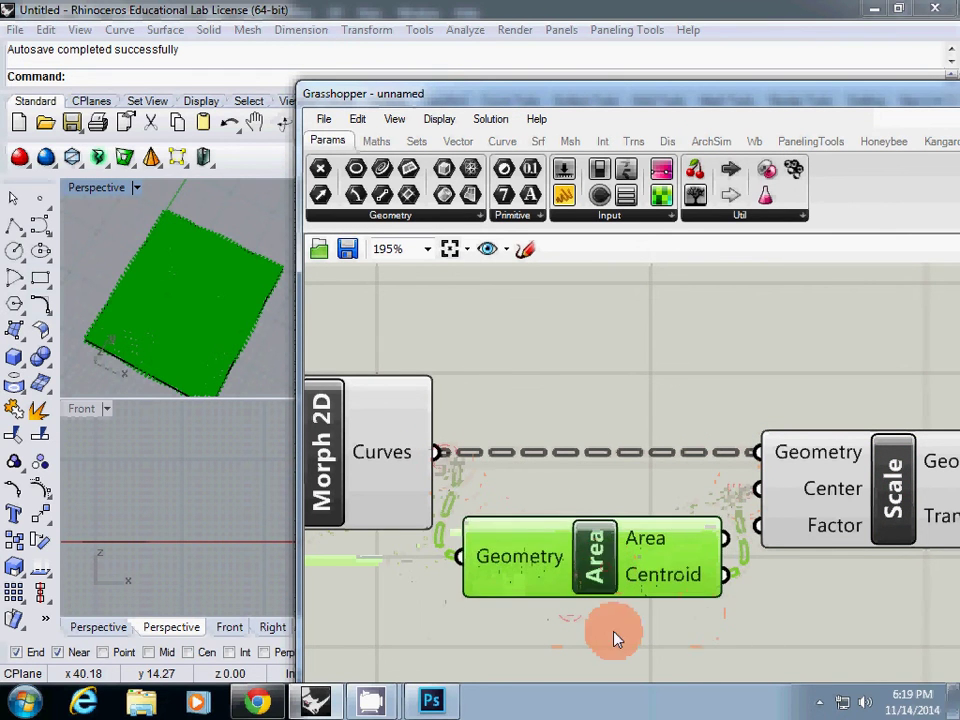
{"action": "scroll", "coordinate": [493, 583], "scroll_direction": "down", "scroll_amount": 3}
{"action": "left_click_drag", "start_coordinate": [617, 531], "coordinate": [655, 531]}
{"action": "mouse_move", "coordinate": [465, 546]}
{"action": "left_mouse_down"}
{"action": "mouse_move", "coordinate": [483, 536]}
{"action": "mouse_move", "coordinate": [476, 529]}
{"action": "left_mouse_up"}
Create a 0.5 number slider and connect it to the Scale component's Factor input
{"action": "left_click", "coordinate": [475, 609]}
{"action": "double_click", "coordinate": [475, 627]}
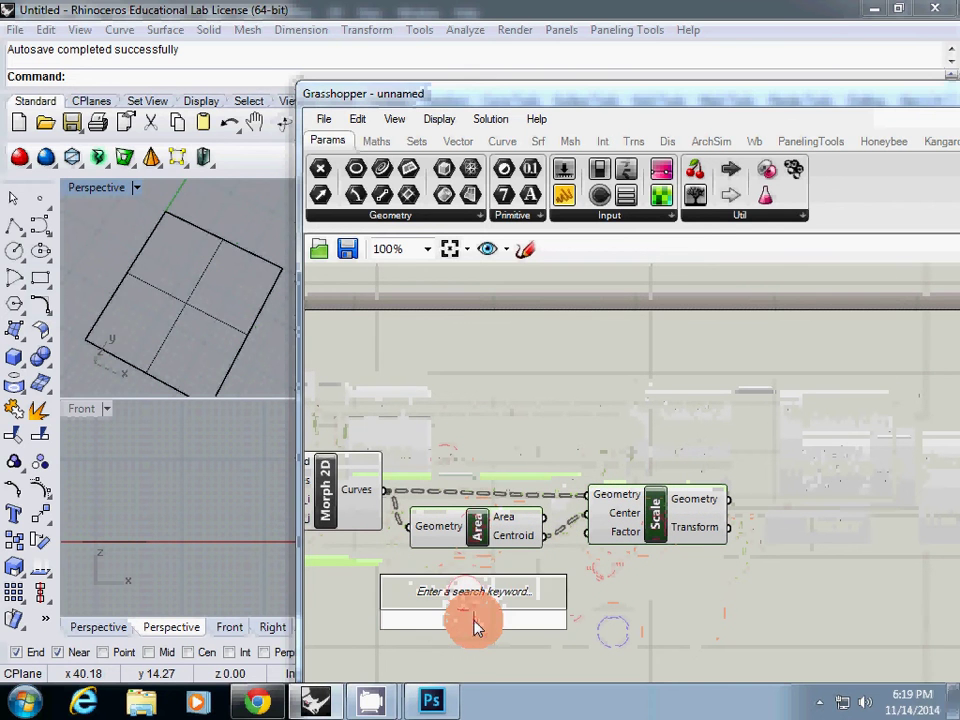
{"action": "type", "text": "0.5"}
{"action": "key", "text": "Return"}
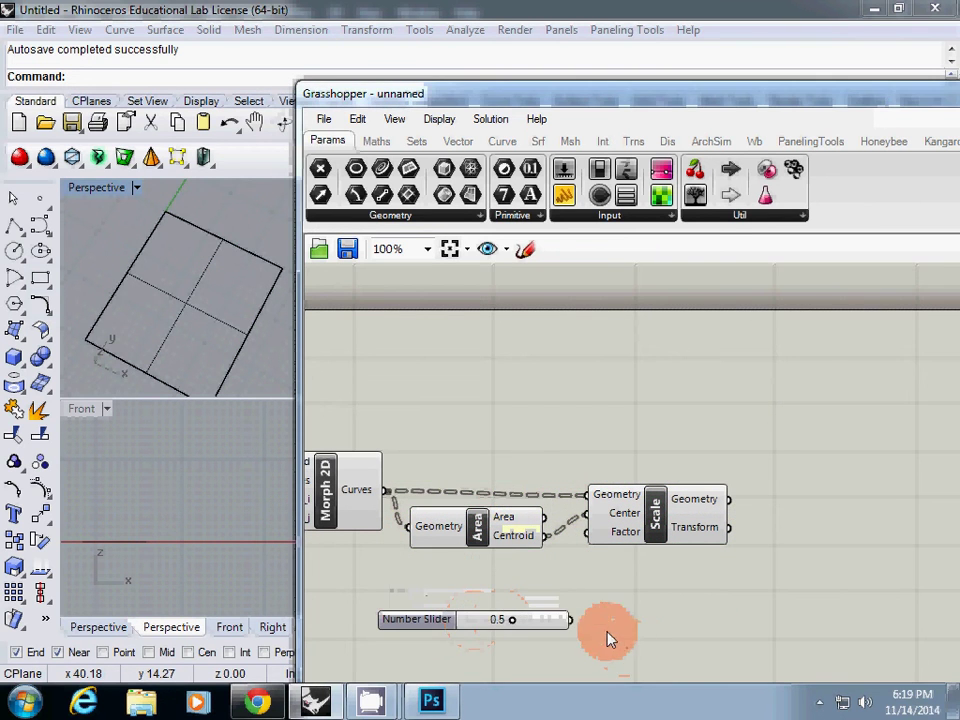
{"action": "left_click_drag", "start_coordinate": [571, 619], "coordinate": [590, 534]}
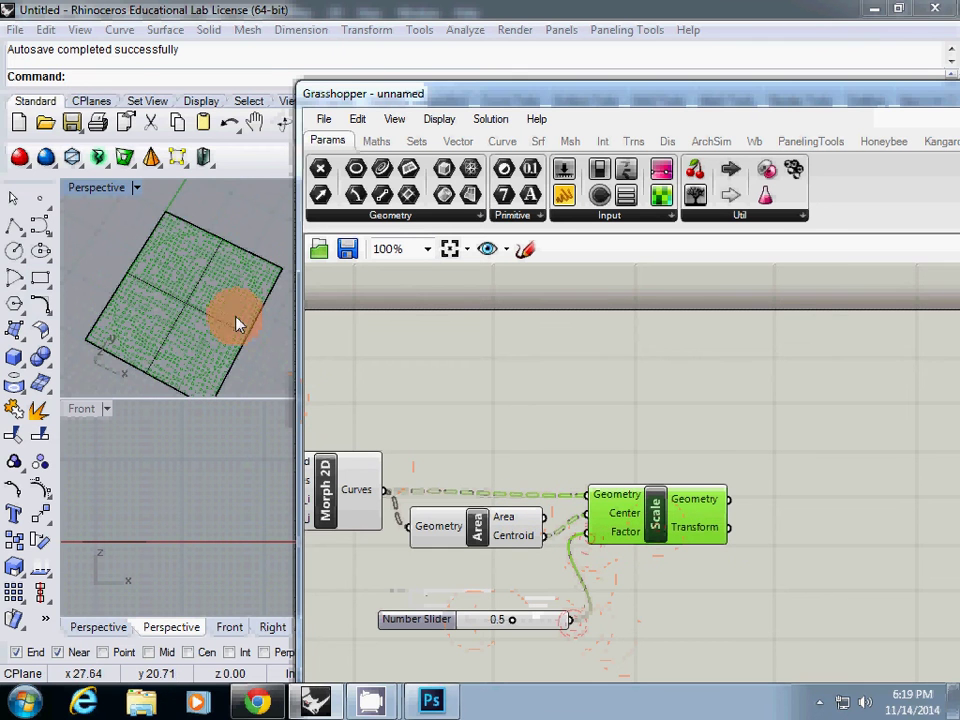
Set the Scale Factor slider to 0.9 and inspect the scaled curves in the Perspective viewport
{"action": "scroll", "coordinate": [206, 343], "scroll_direction": "up", "scroll_amount": 3}
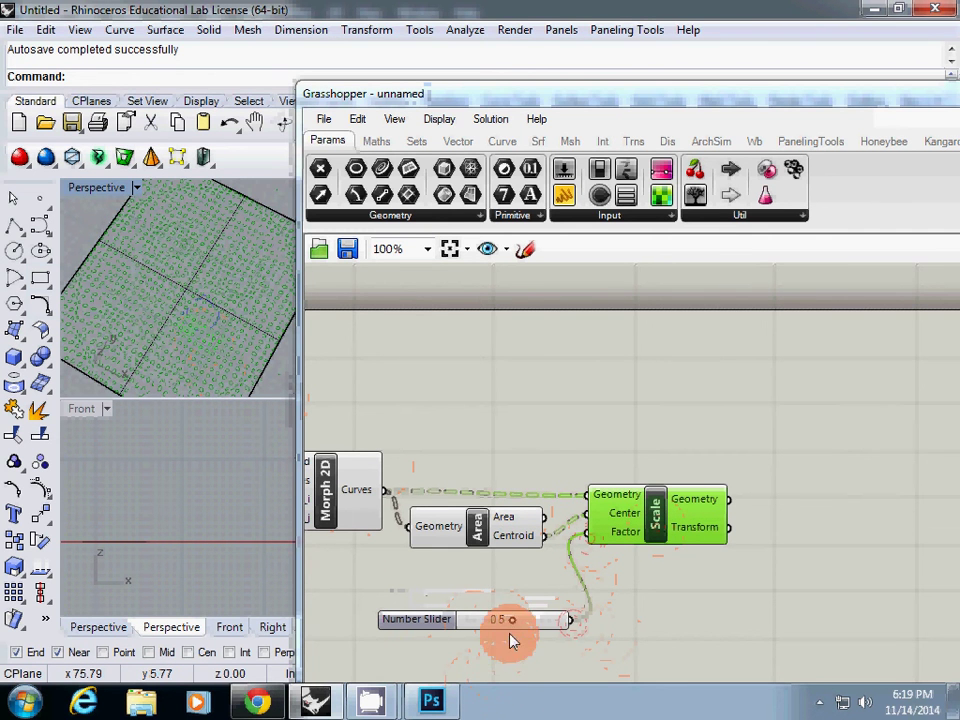
{"action": "left_click_drag", "start_coordinate": [510, 640], "coordinate": [546, 623]}
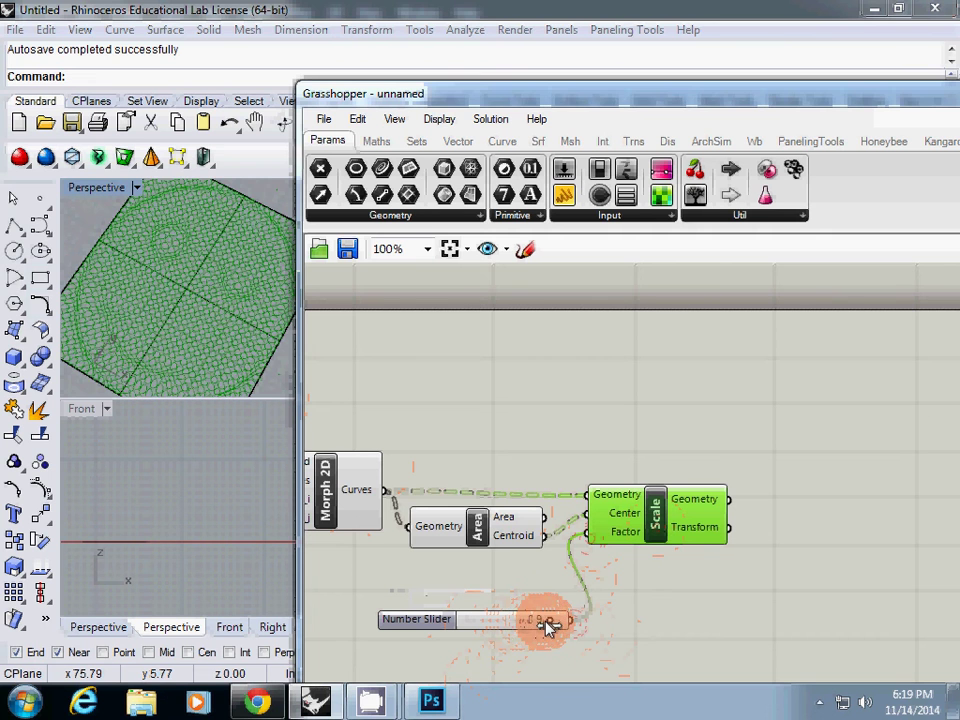
{"action": "scroll", "coordinate": [182, 285], "scroll_direction": "up", "scroll_amount": 4}
{"action": "scroll", "coordinate": [190, 313], "scroll_direction": "down", "scroll_amount": 6}
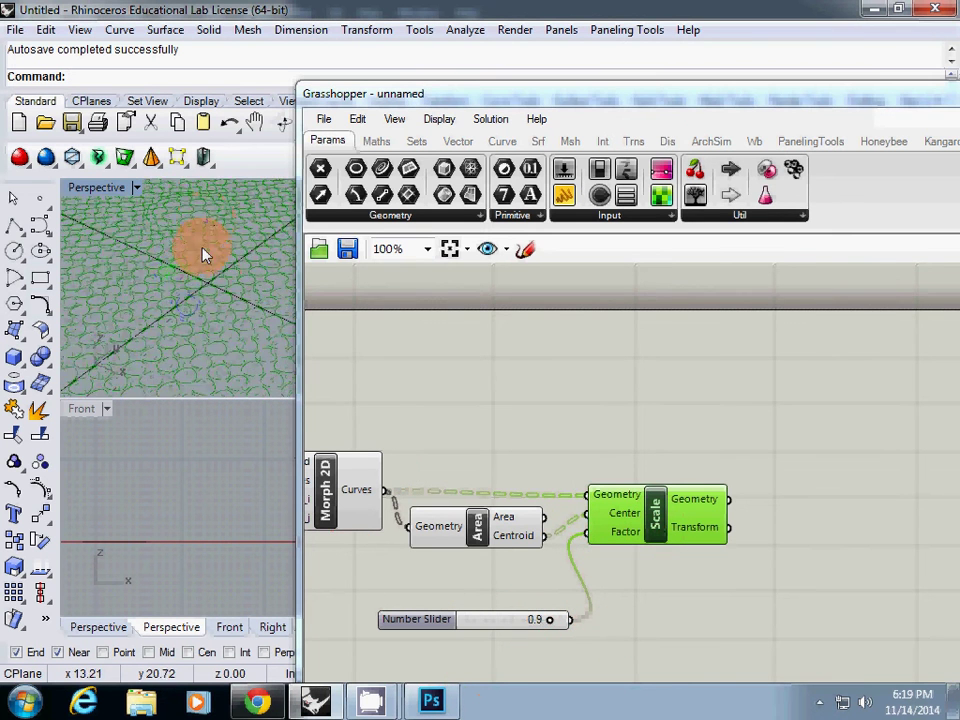
{"action": "scroll", "coordinate": [259, 300], "scroll_direction": "up", "scroll_amount": 6}
{"action": "mouse_move", "coordinate": [177, 305]}
{"action": "right_mouse_down"}
{"action": "mouse_move", "coordinate": [198, 303]}
{"action": "mouse_move", "coordinate": [182, 281]}
{"action": "right_mouse_up"}
{"action": "scroll", "coordinate": [259, 300], "scroll_direction": "down", "scroll_amount": 4}
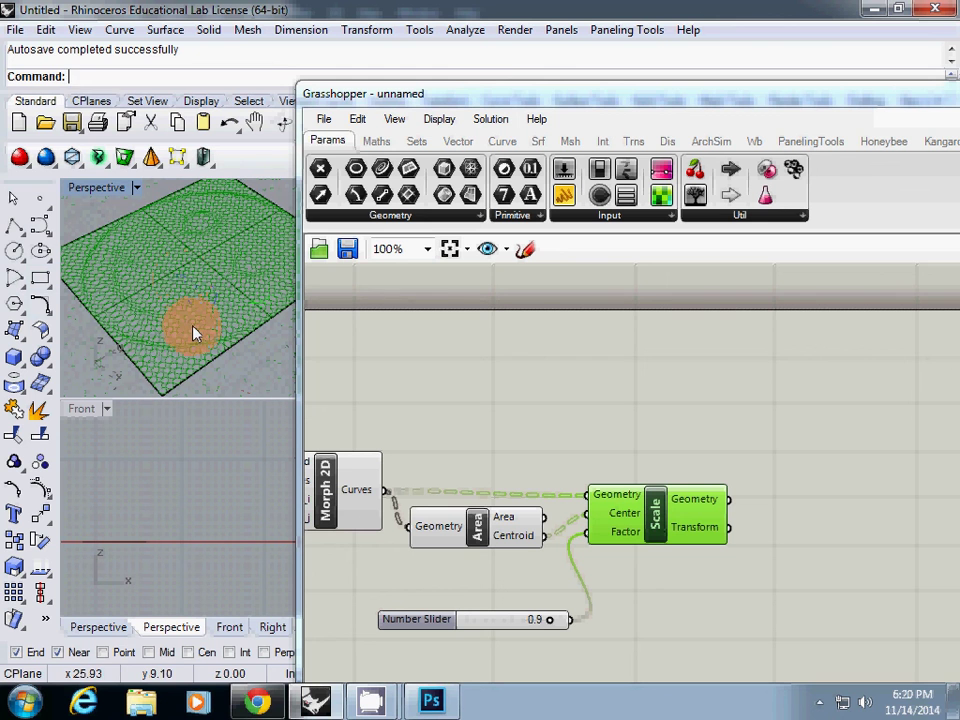